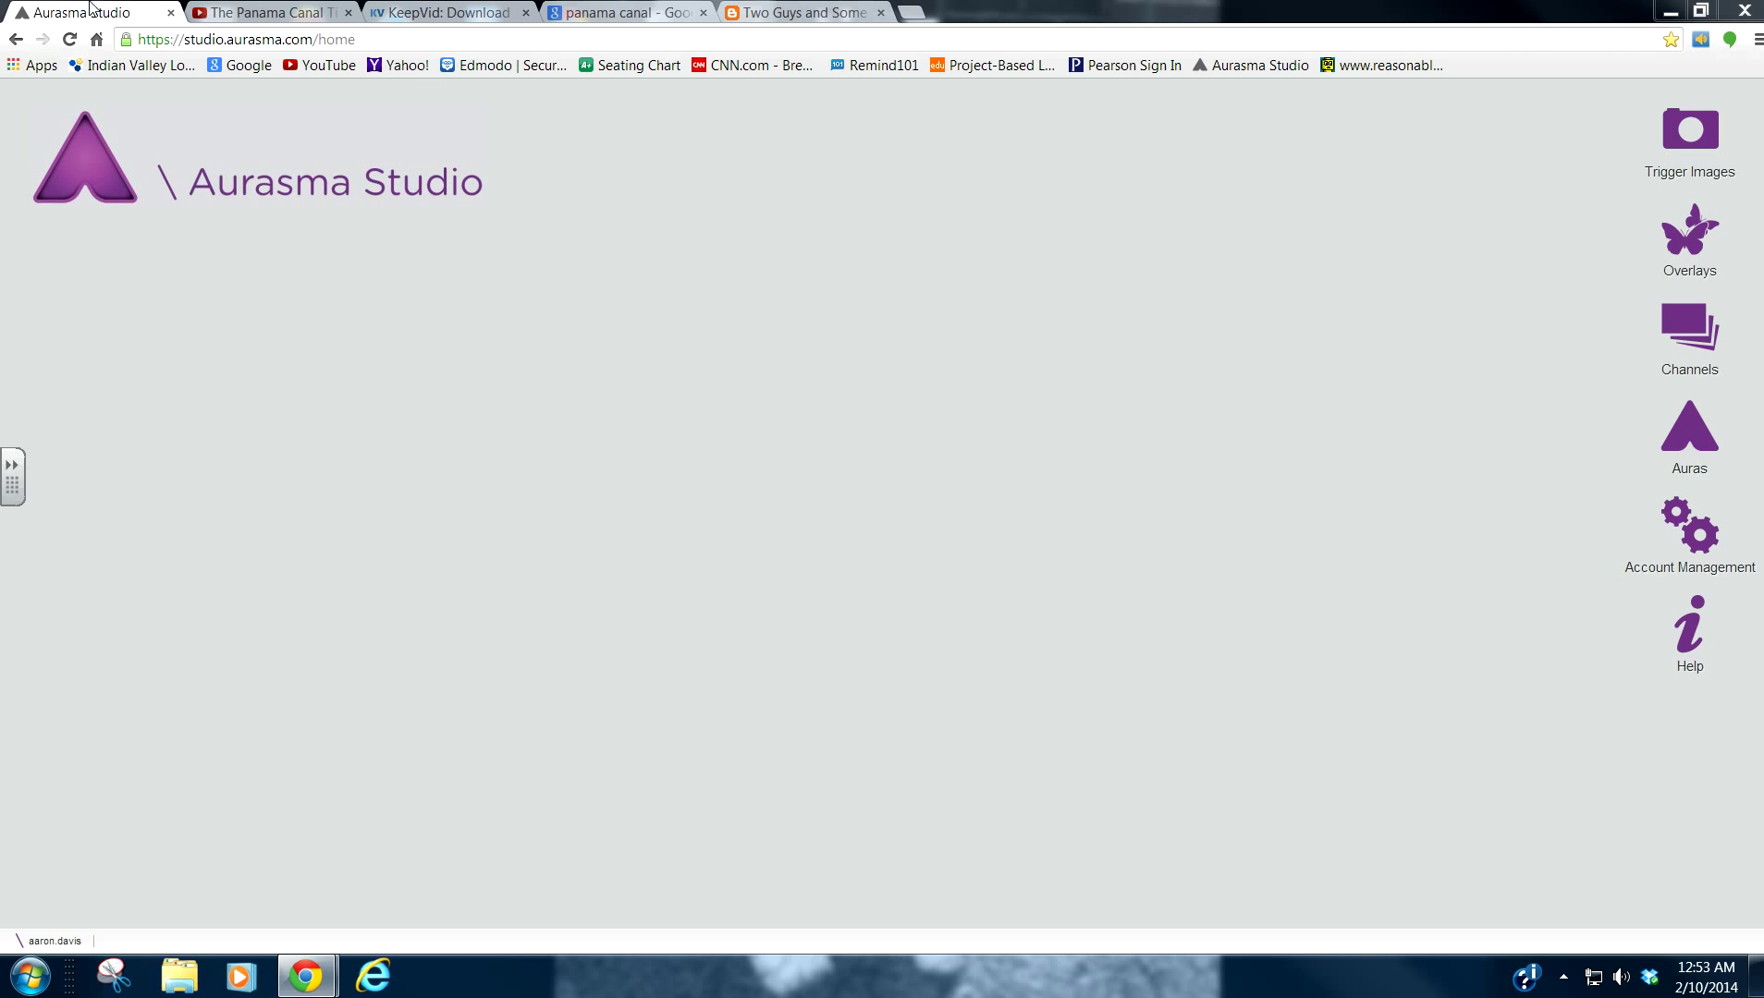
# Check the Panama Canal time-lapse video and image results tabs, then return to Aurasma Studio.
pyautogui.click(250, 19)
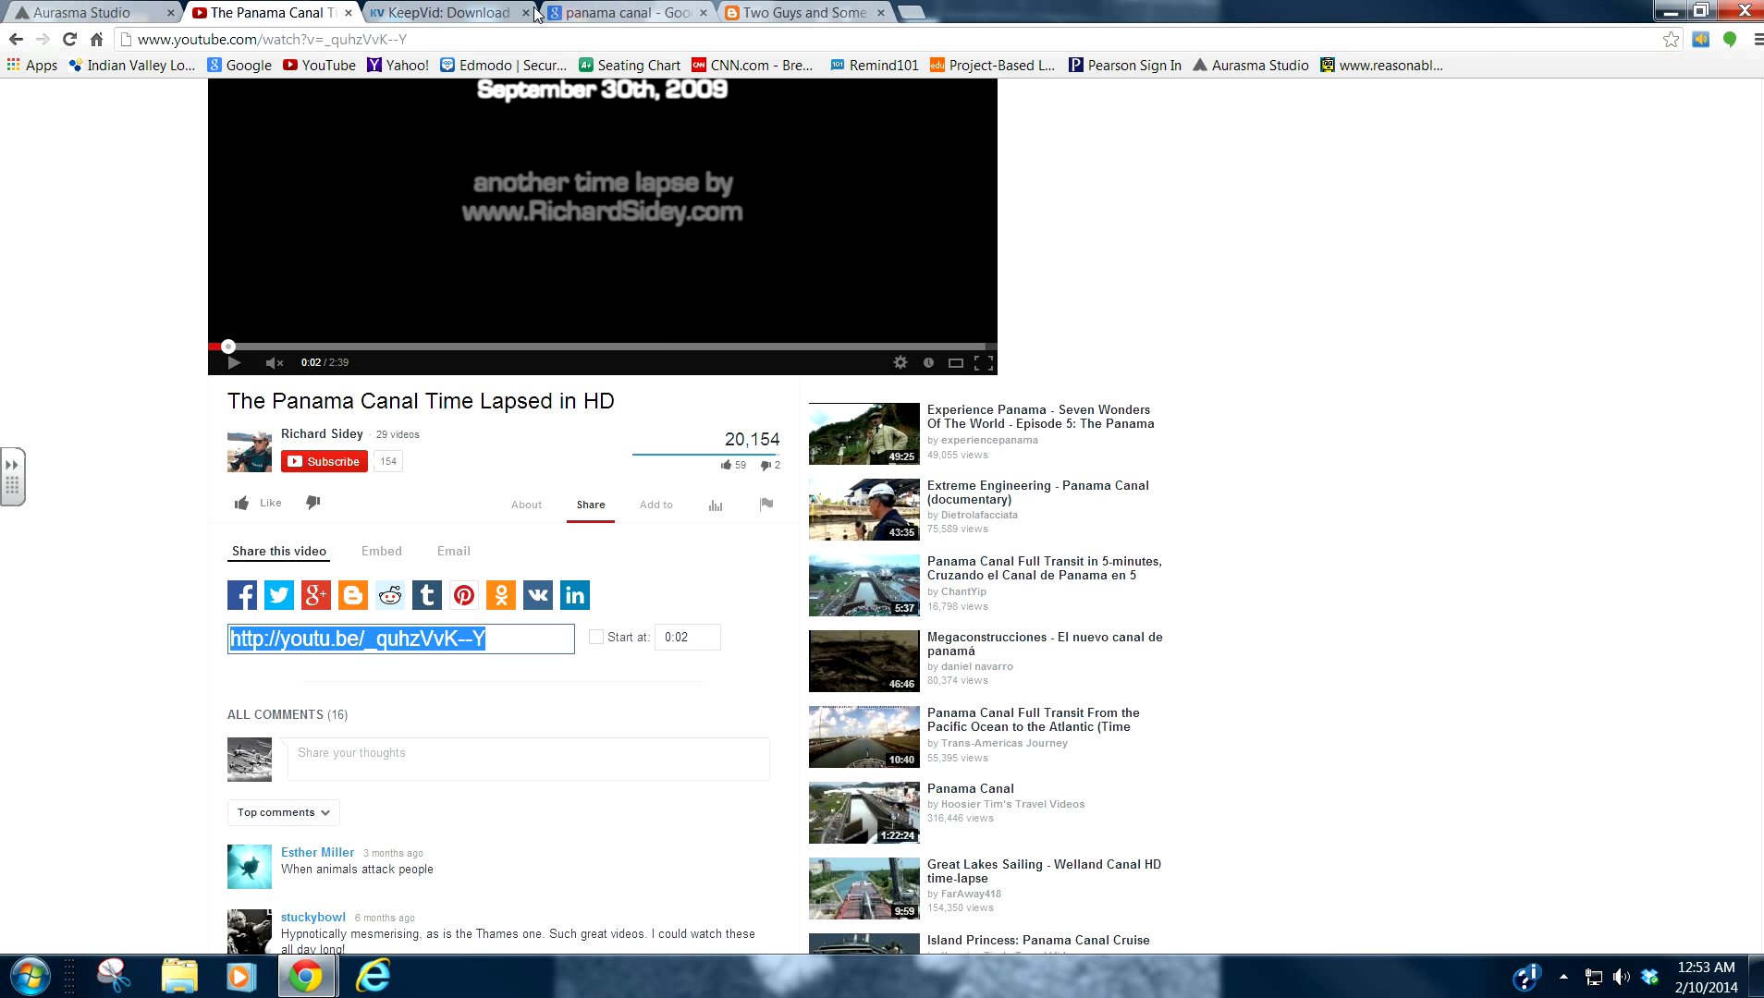
pyautogui.click(638, 12)
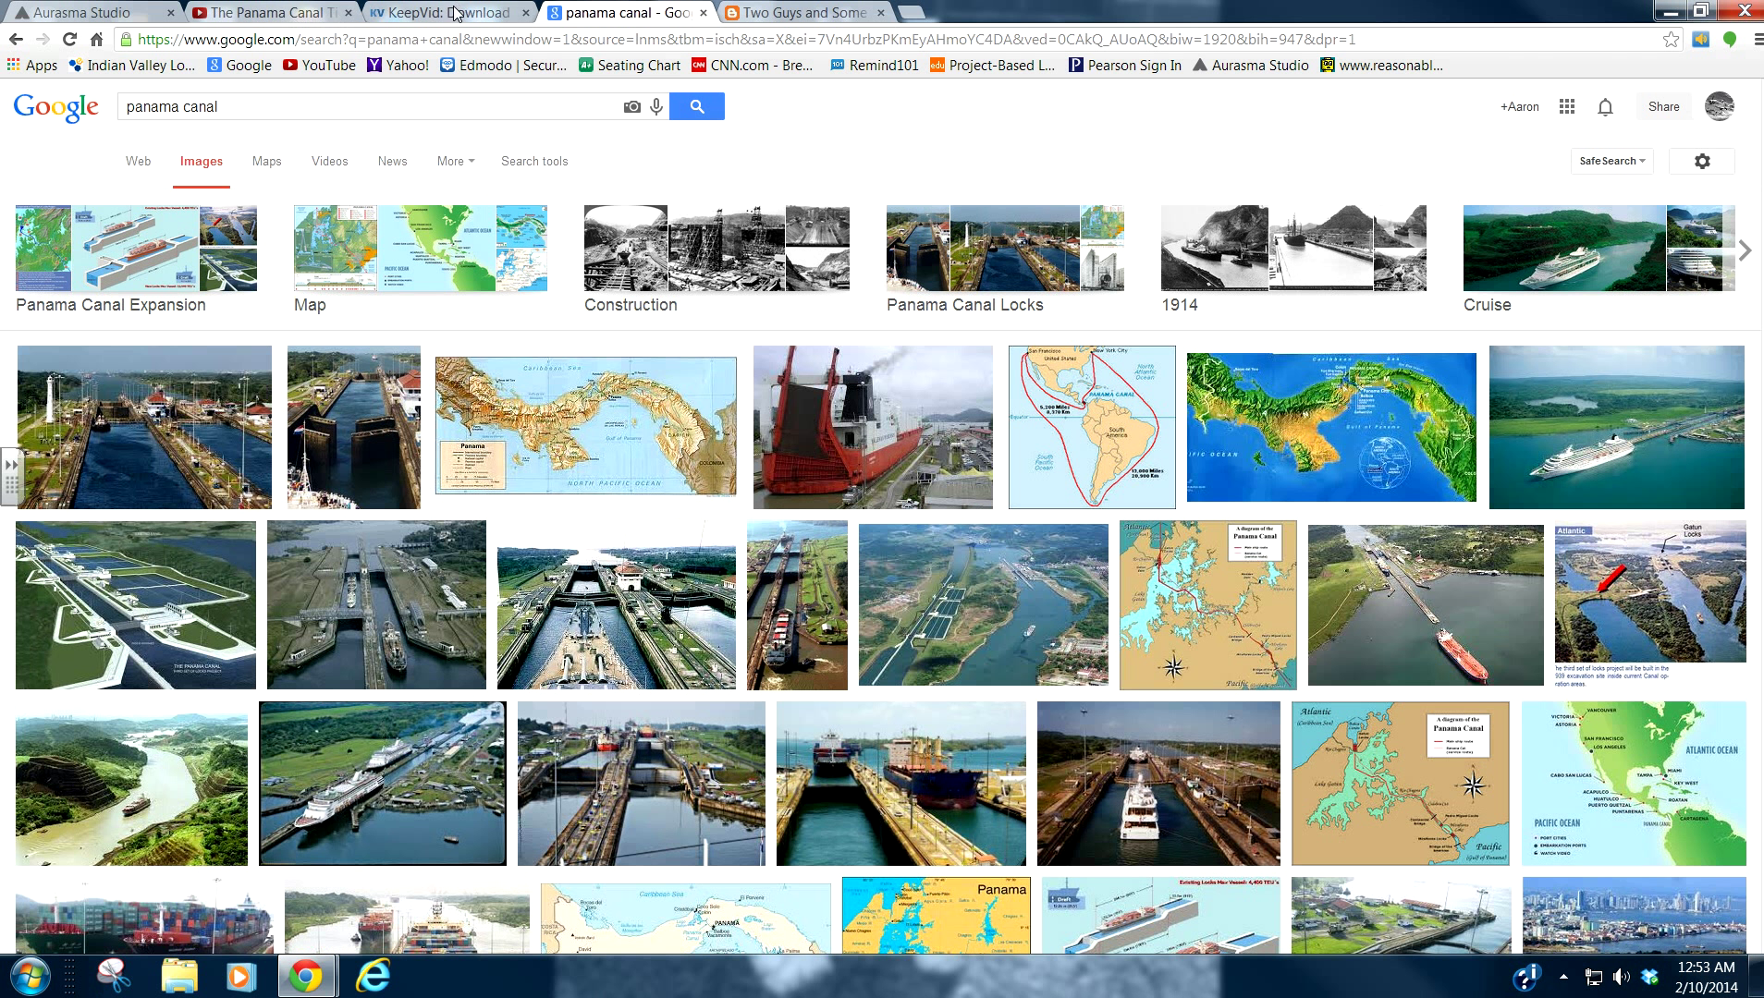
pyautogui.click(83, 17)
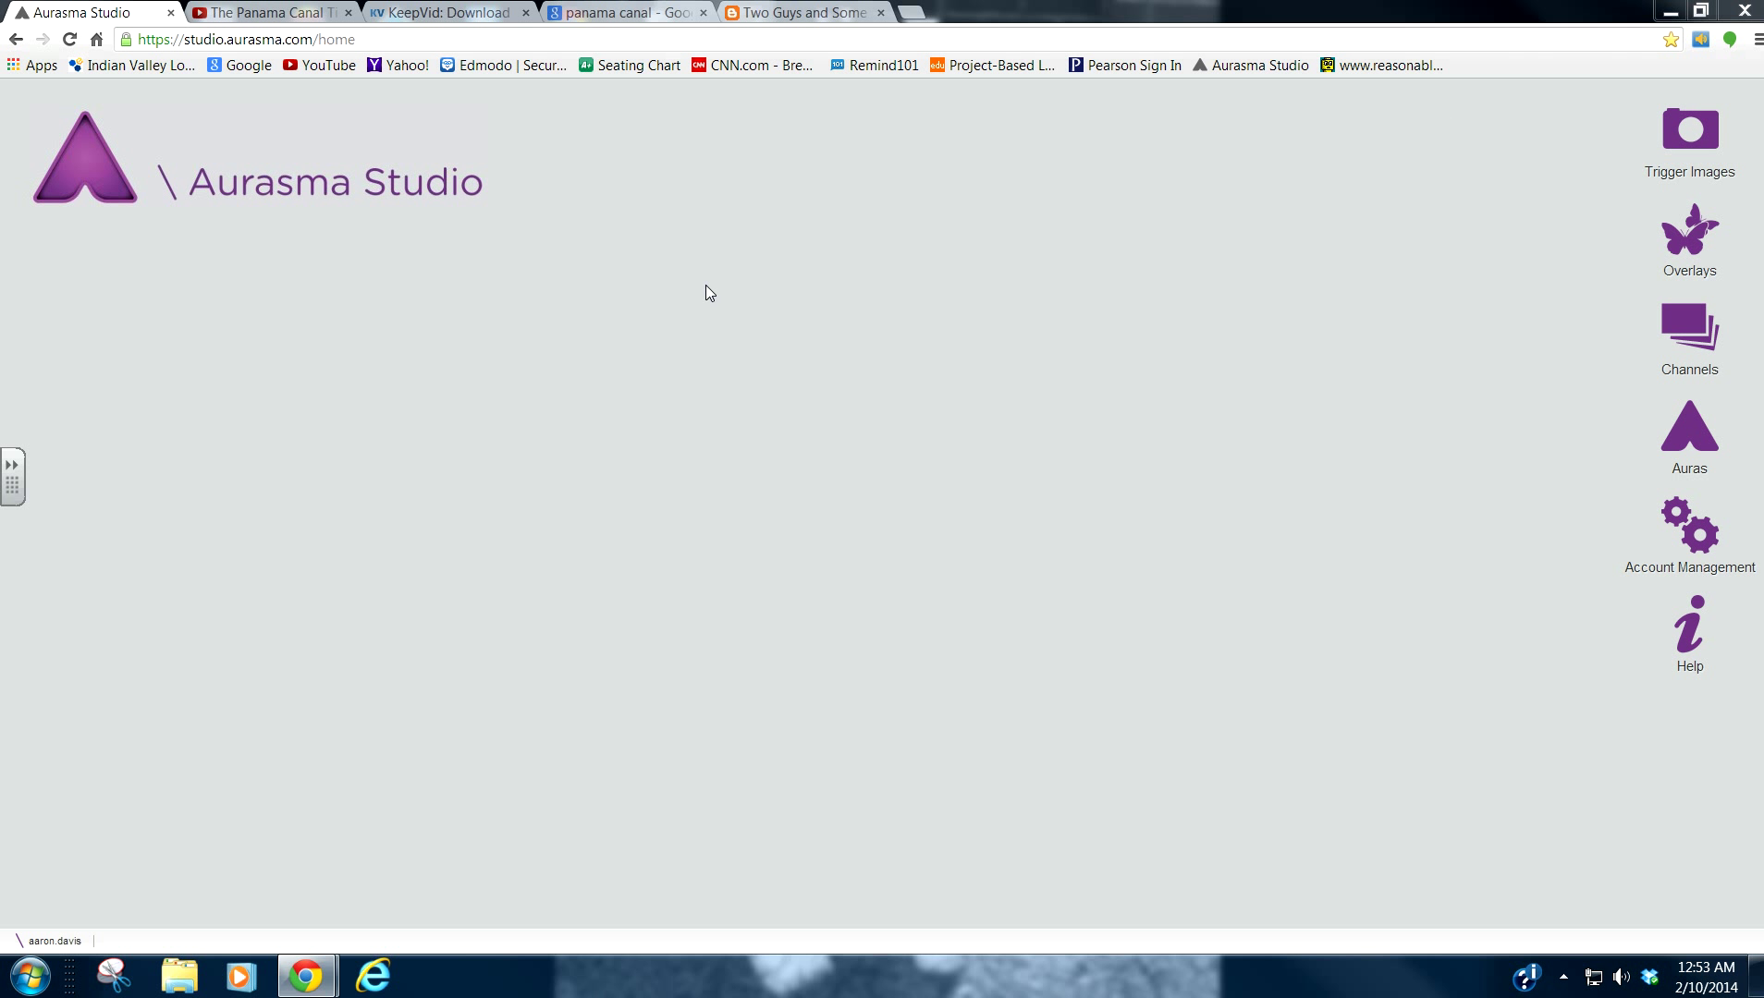
# Show the Two Guys and Some iPads AR Tutorials page and scroll through its Aurasma tutorials.
pyautogui.click(781, 12)
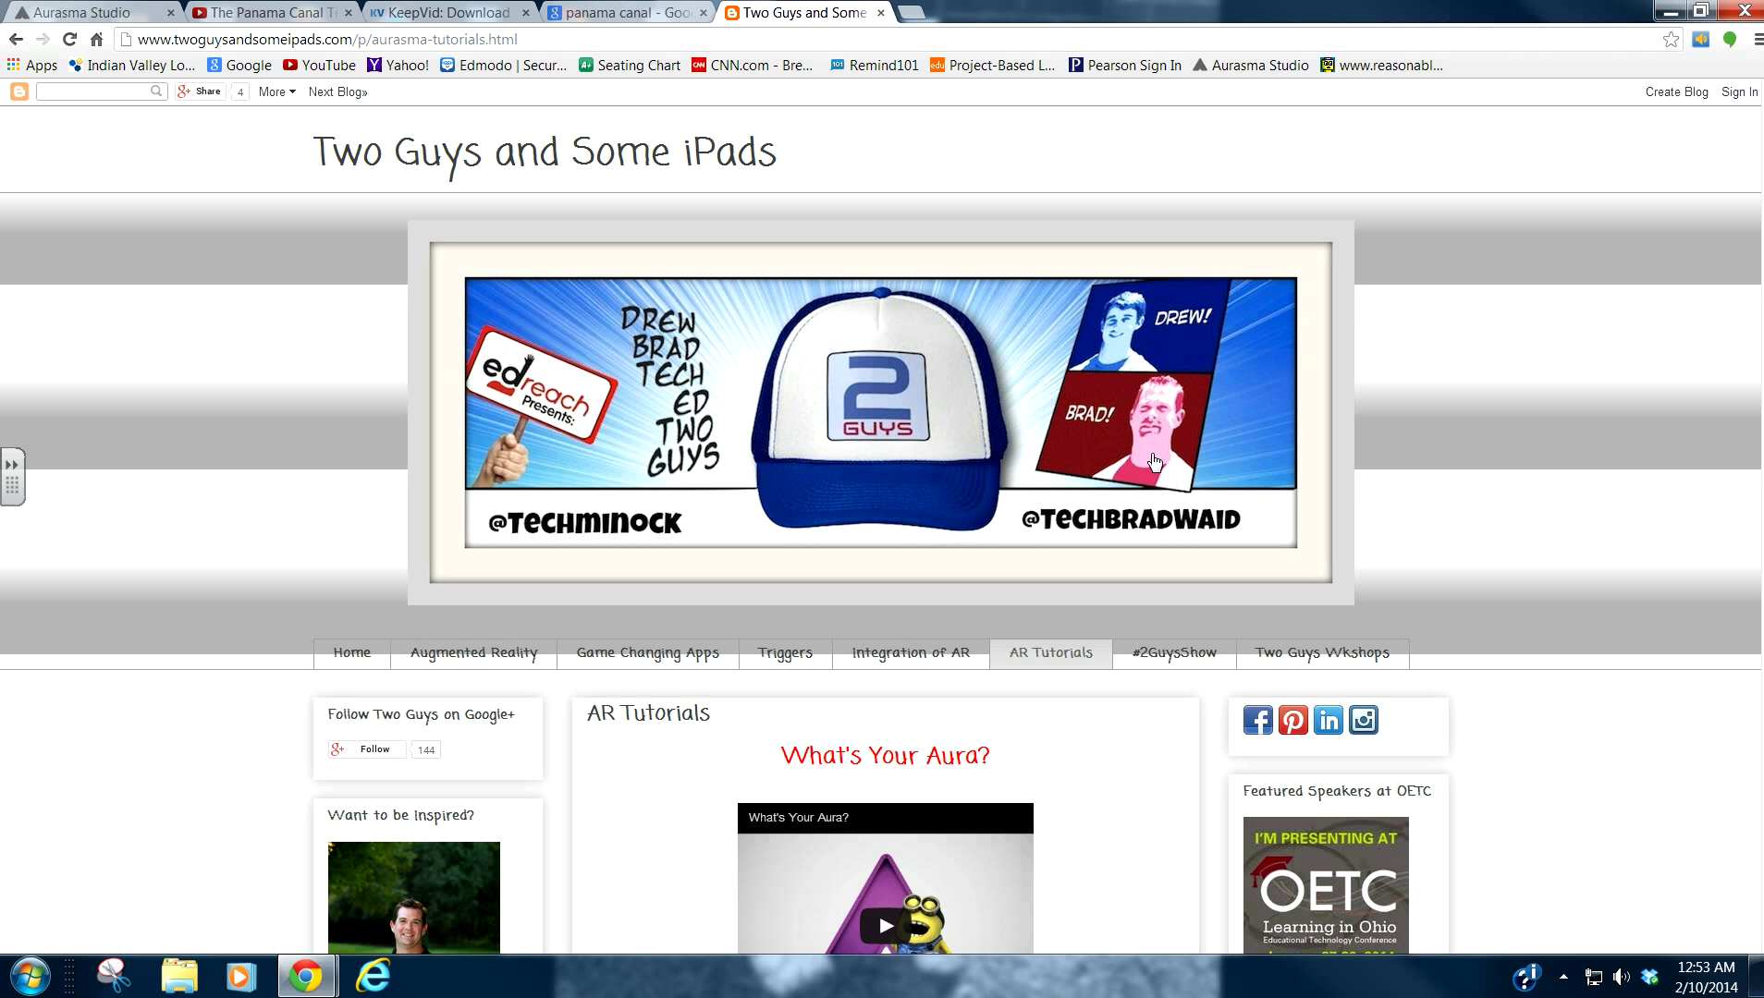
pyautogui.scroll(-4, 1163, 453)
pyautogui.scroll(-2, 1163, 450)
pyautogui.scroll(-6, 1116, 446)
pyautogui.scroll(-5, 1114, 448)
pyautogui.scroll(14, 1100, 488)
pyautogui.scroll(3, 1091, 499)
# Start saving the Panama map thumbnail from the panama canal image results via Save image as.
pyautogui.click(71, 13)
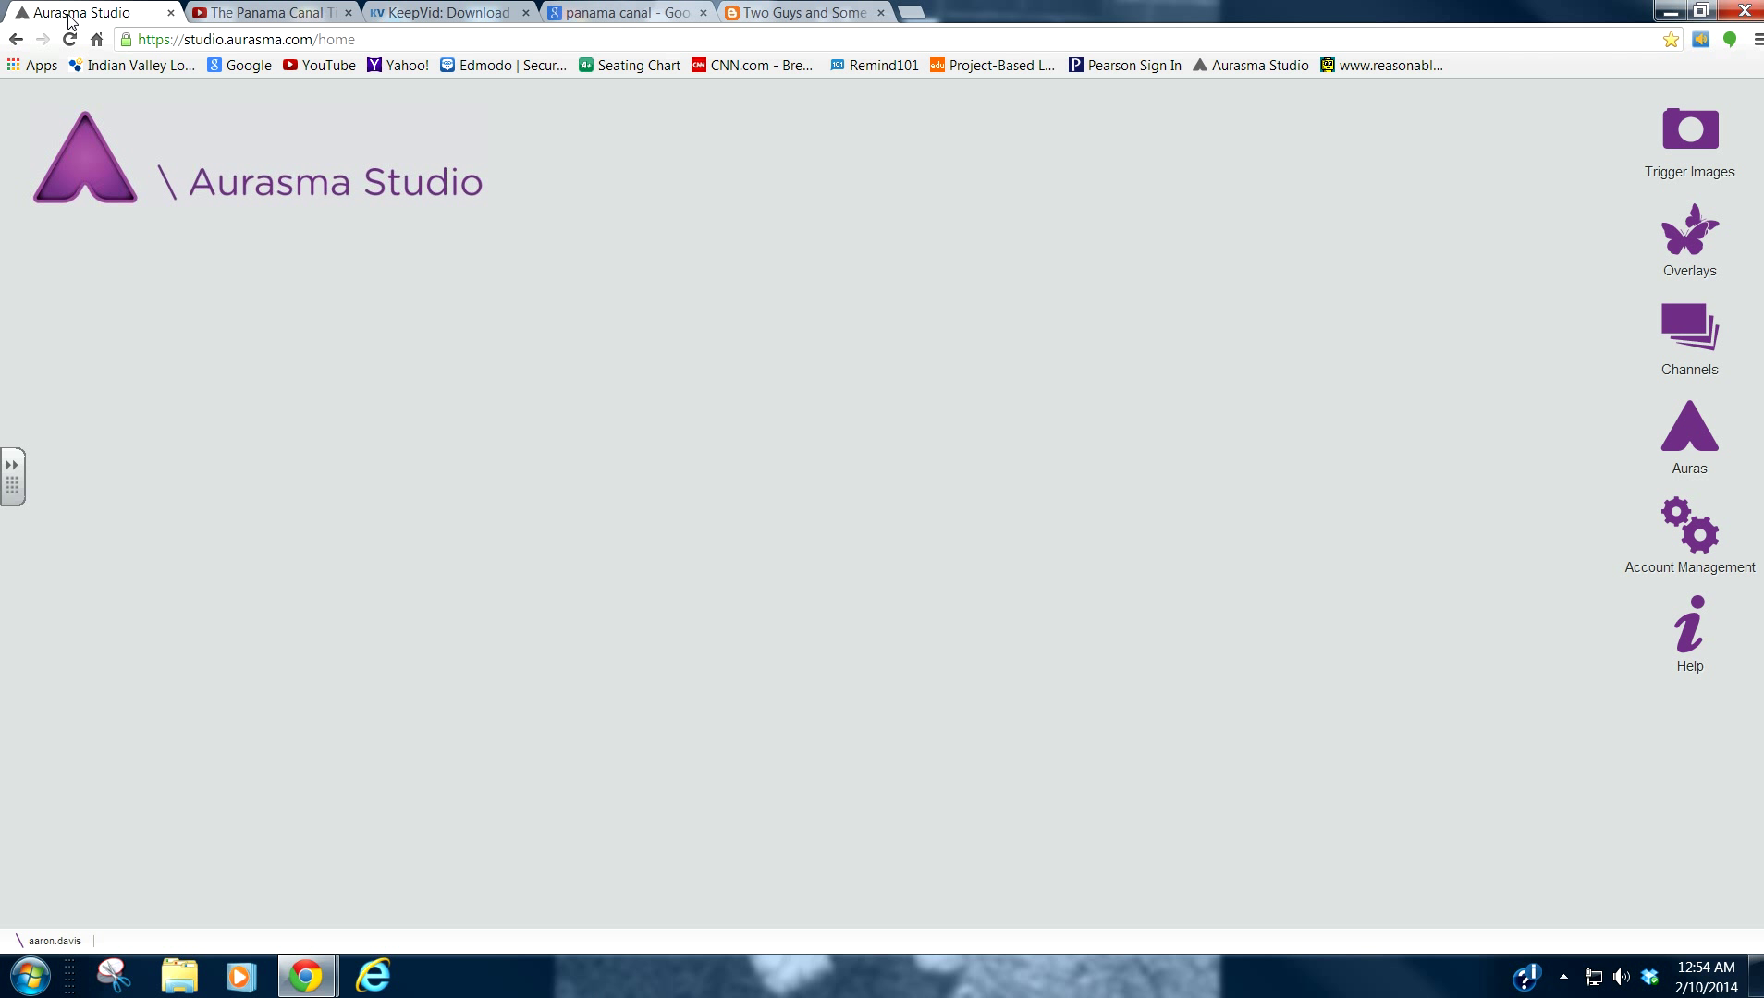
pyautogui.click(615, 14)
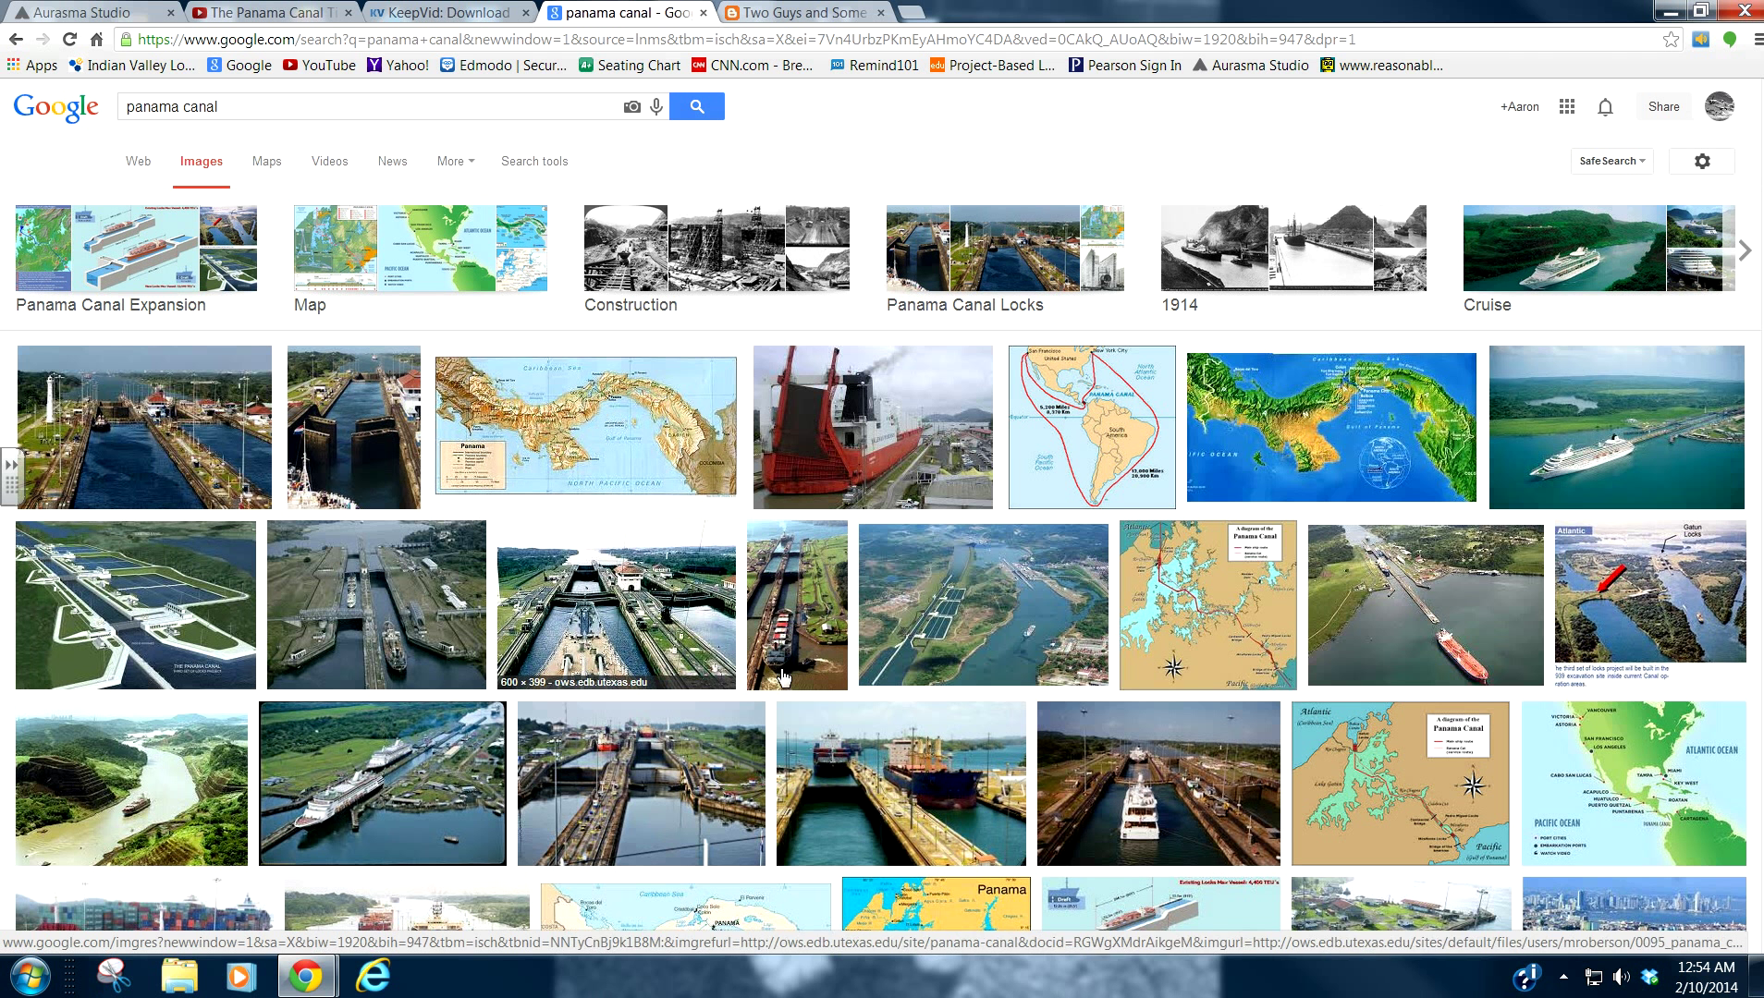
pyautogui.rightClick(585, 422)
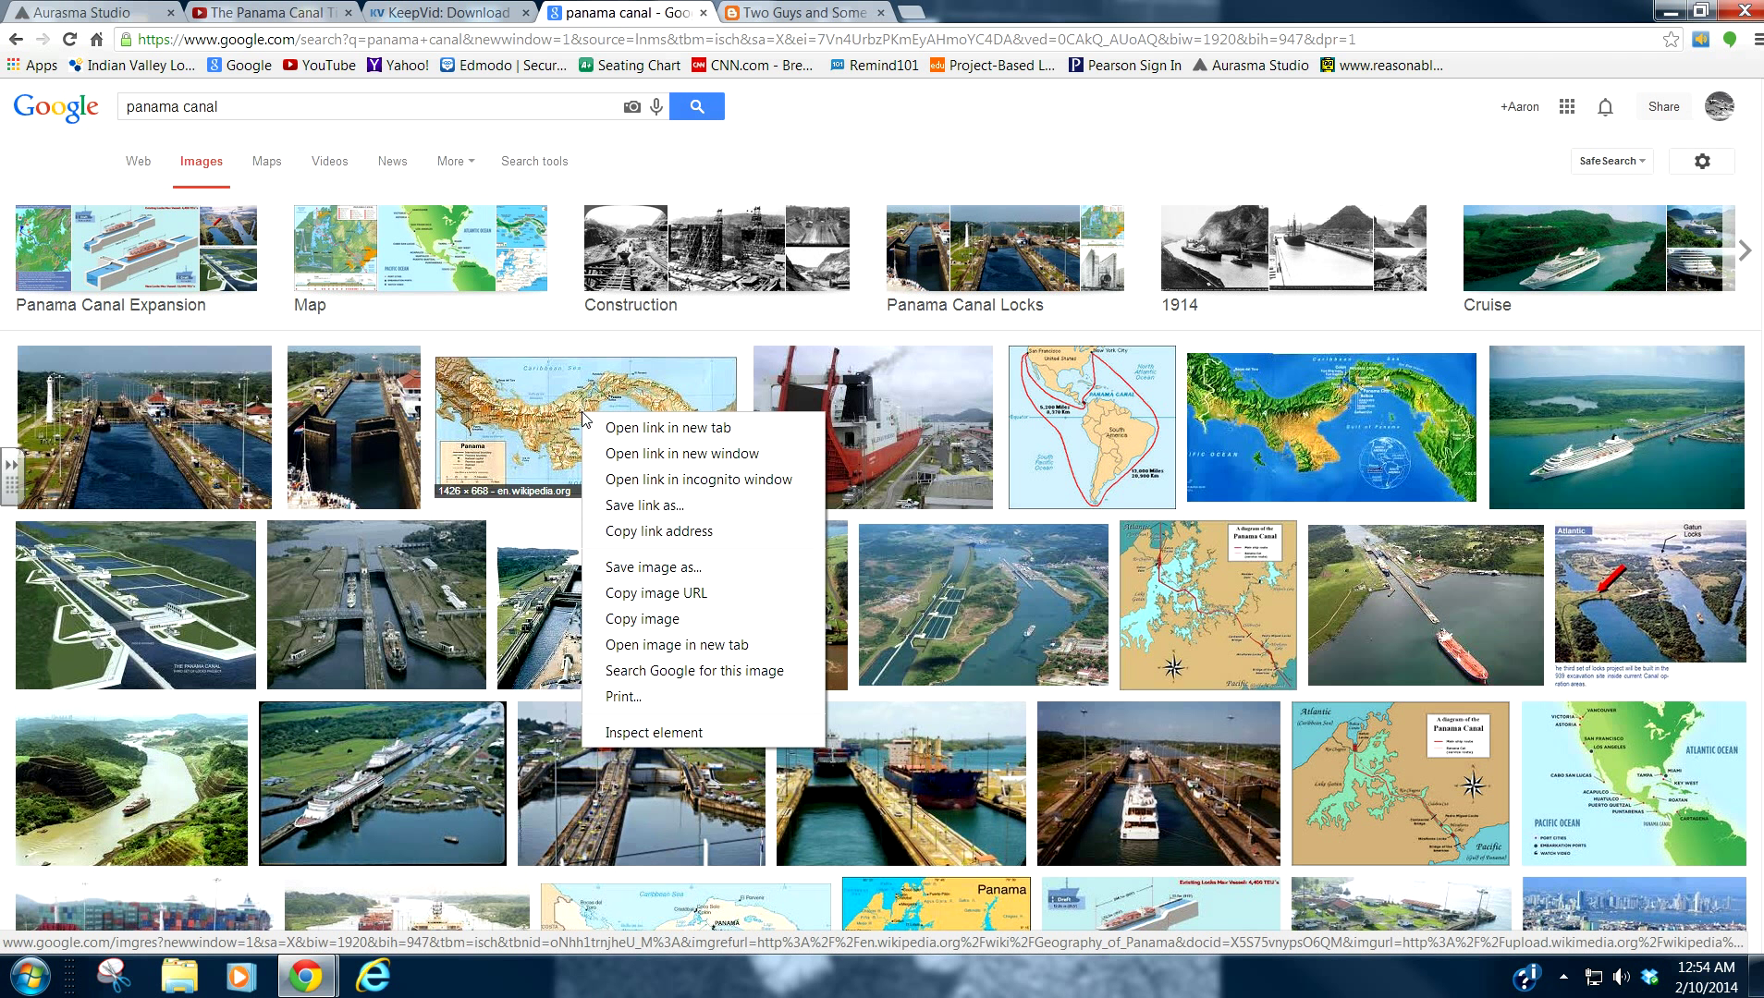
pyautogui.click(662, 572)
# Save the map as 'Panama Canal youtube trigger' in Google Drive's Imperialism > Triggers folder, replacing the old file.
pyautogui.click(92, 179)
pyautogui.click(88, 227)
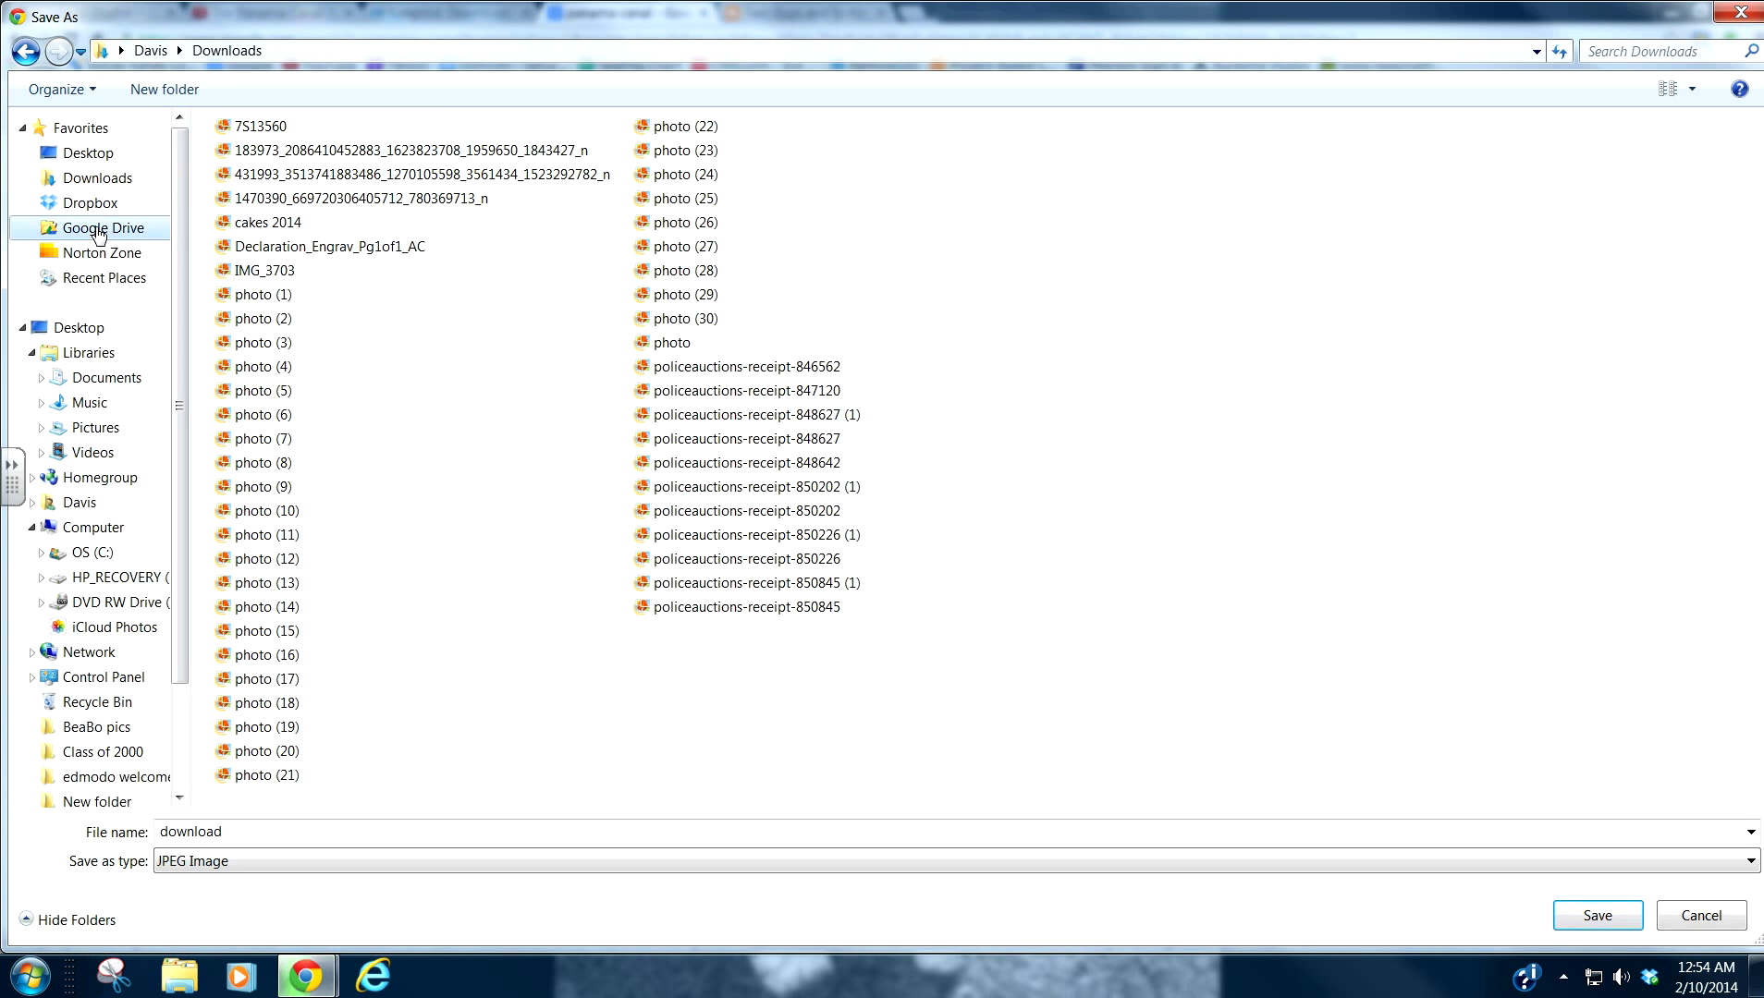
pyautogui.doubleClick(274, 159)
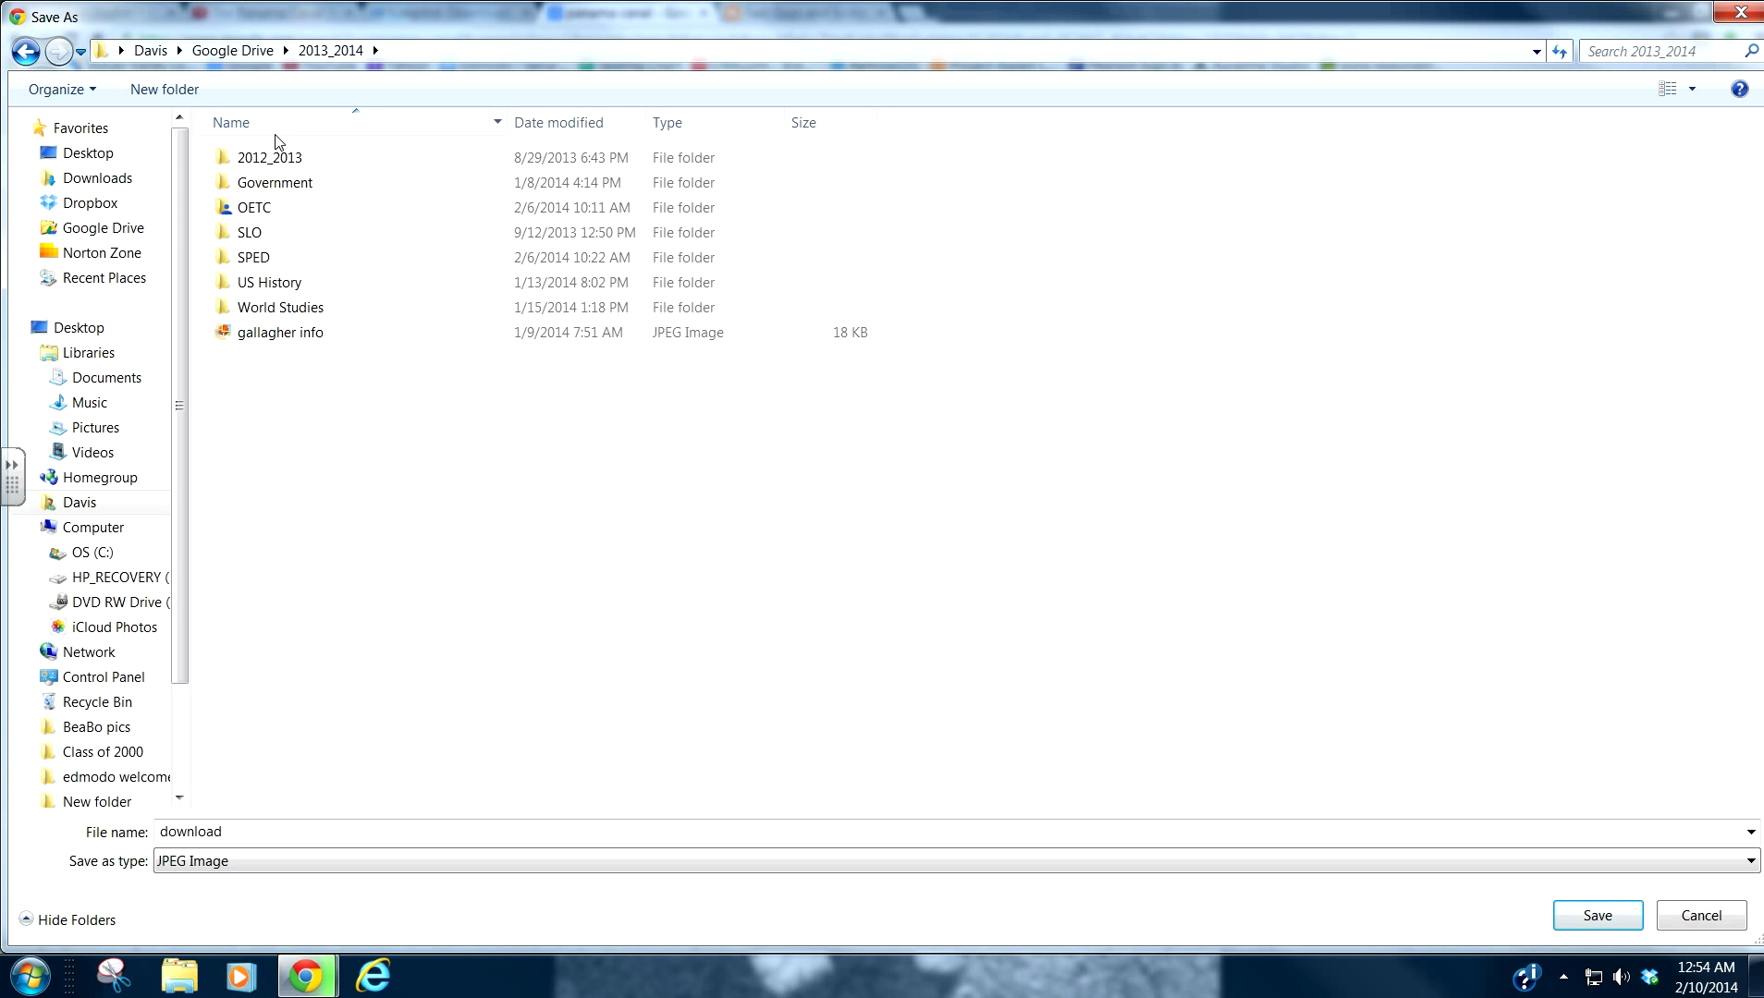
pyautogui.doubleClick(280, 308)
pyautogui.click(283, 189)
pyautogui.doubleClick(283, 188)
pyautogui.doubleClick(401, 199)
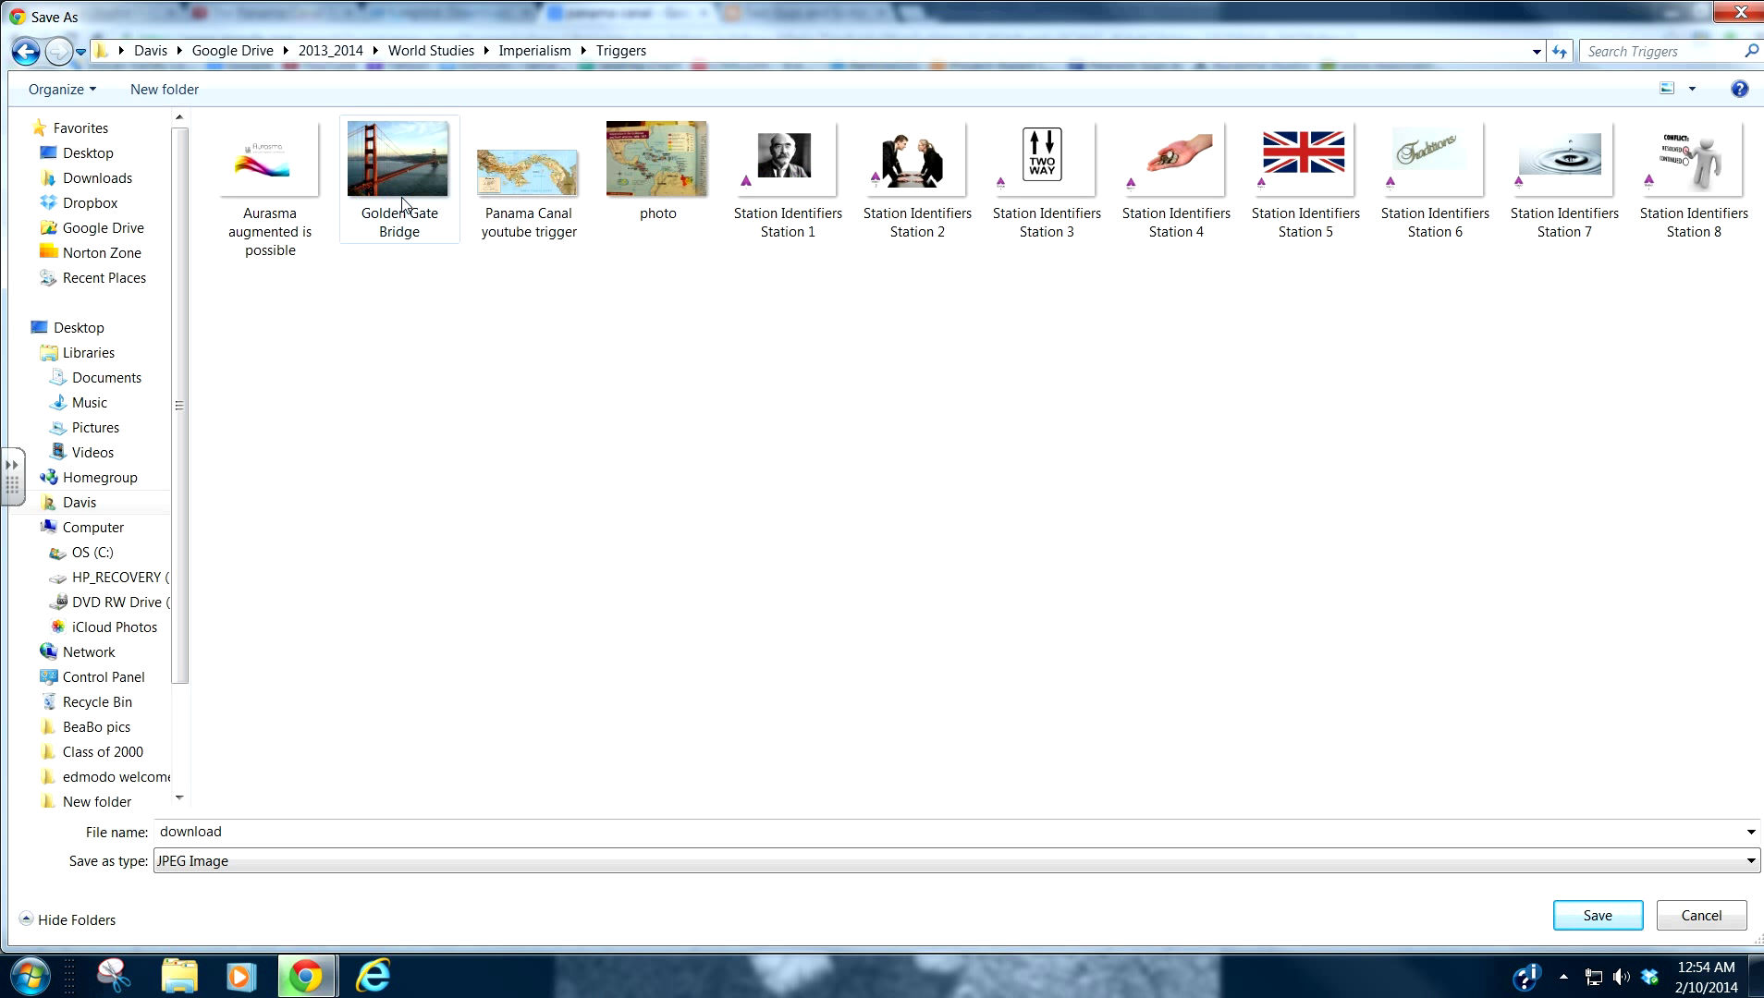
pyautogui.click(273, 828)
pyautogui.write('Panama Can')
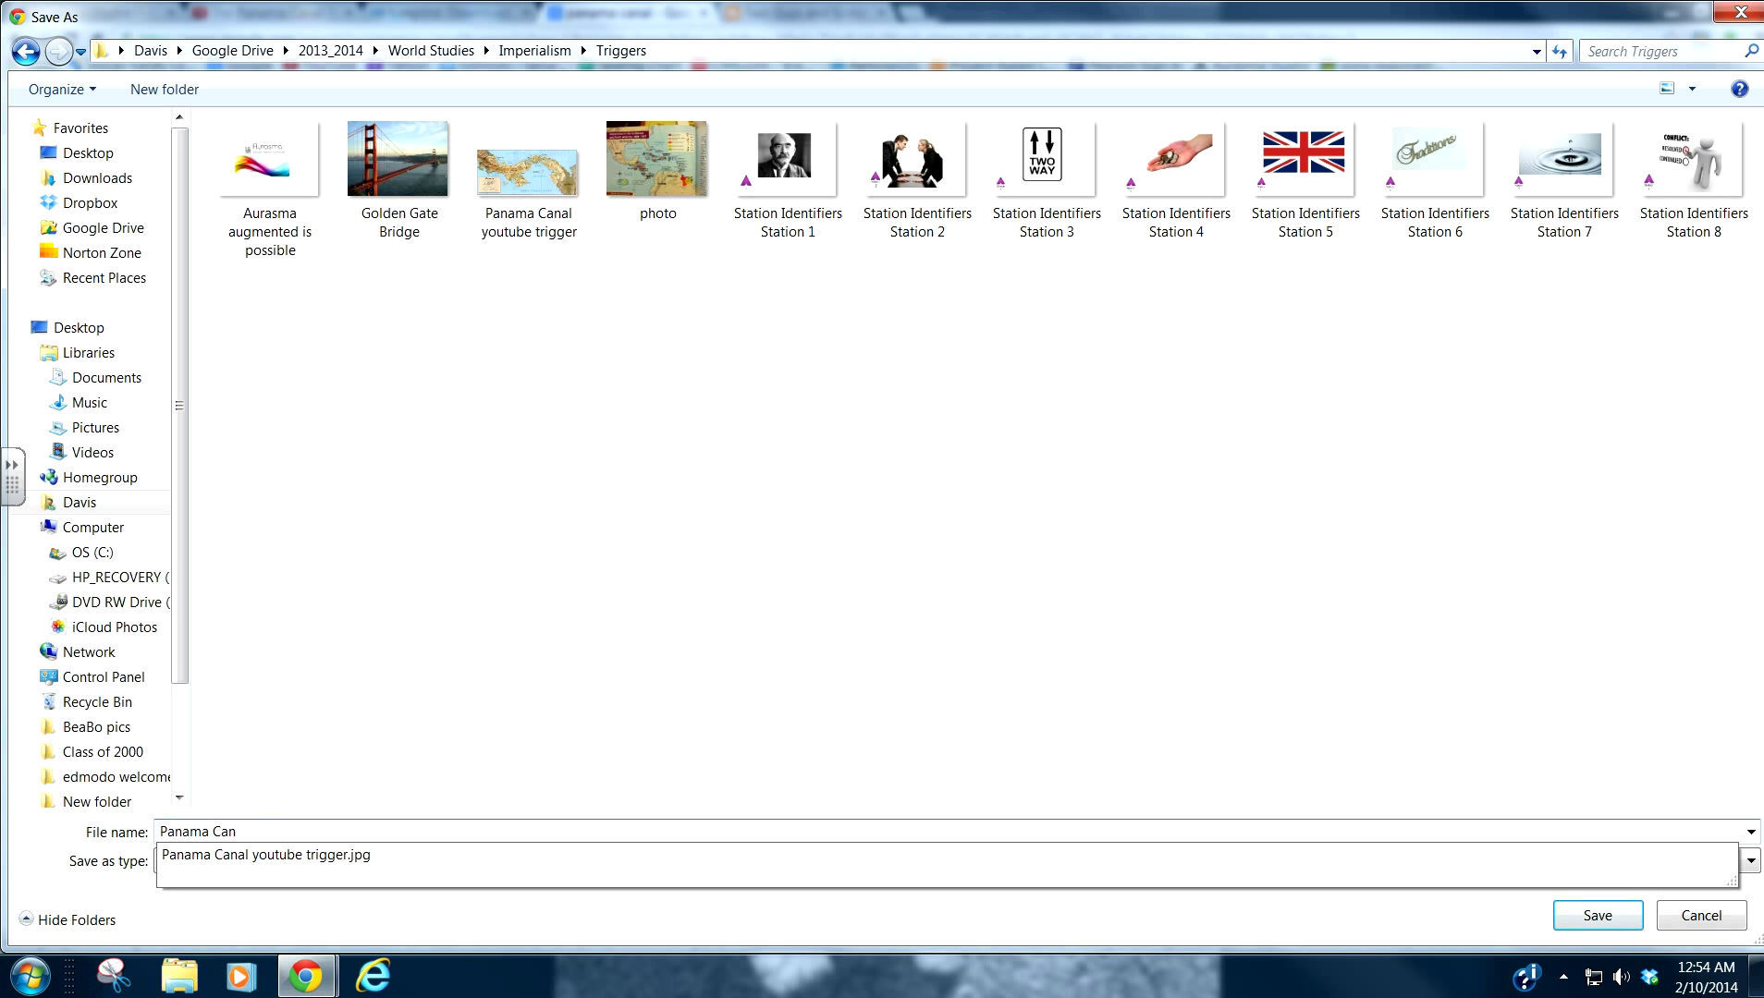
pyautogui.write('al youtube trigger')
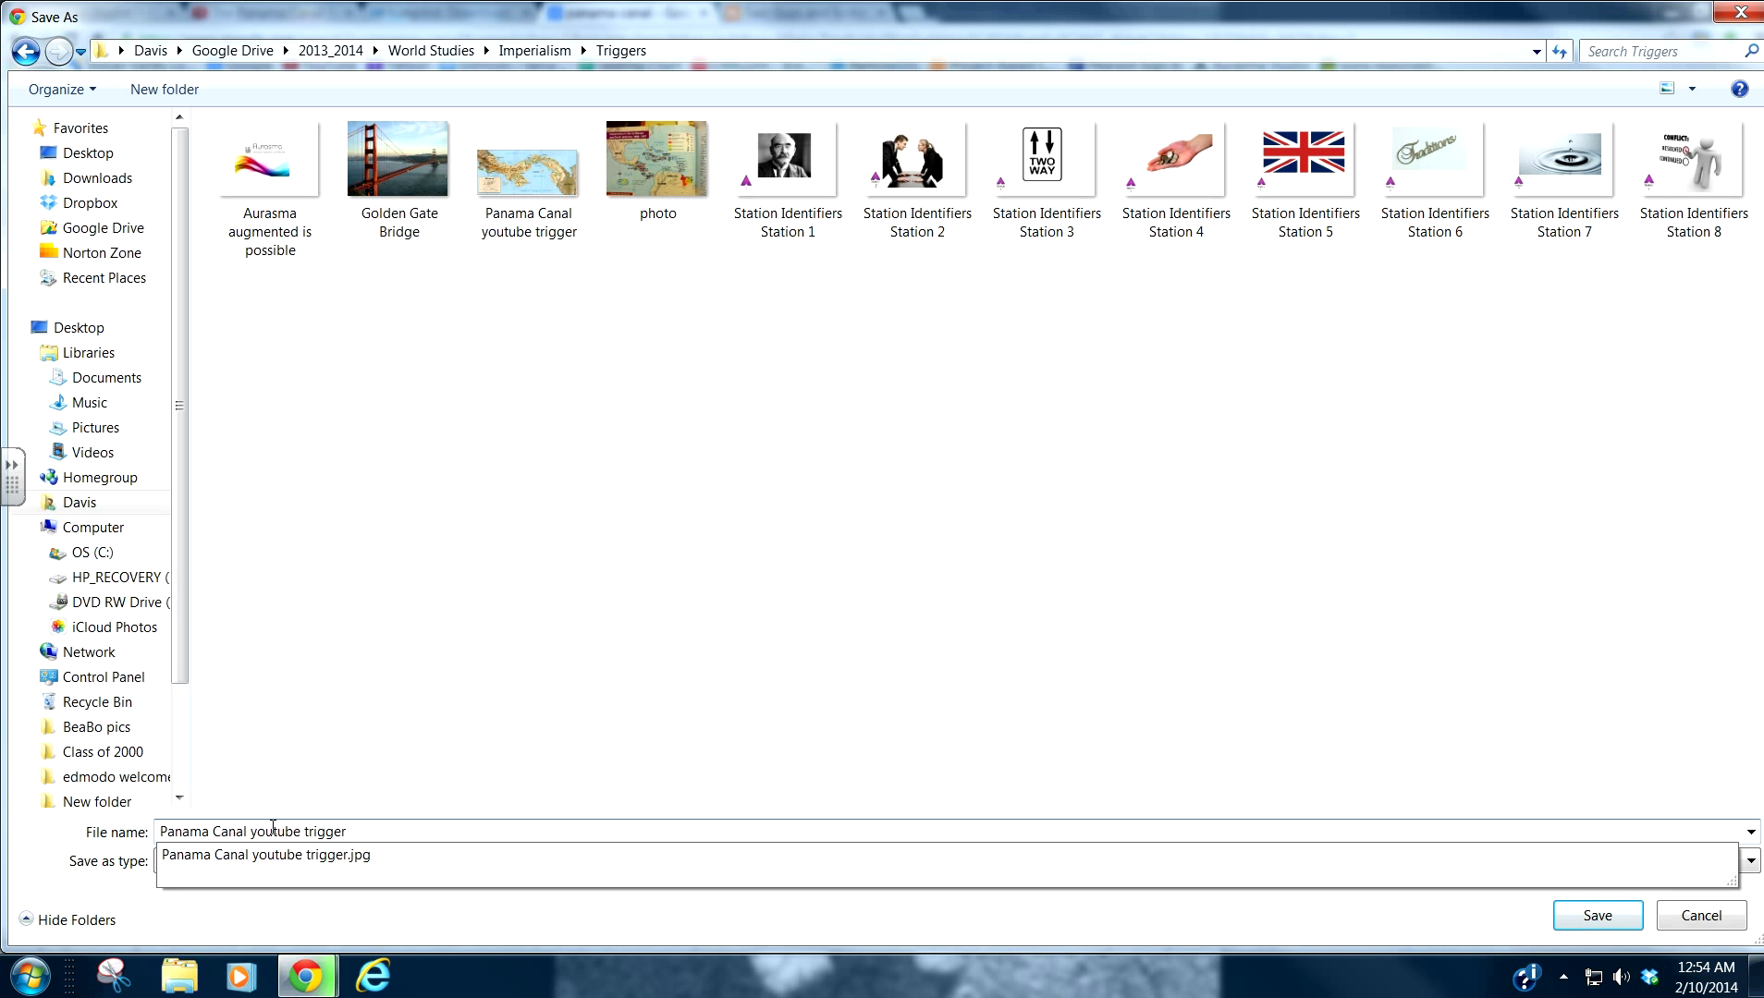
pyautogui.press('Return')
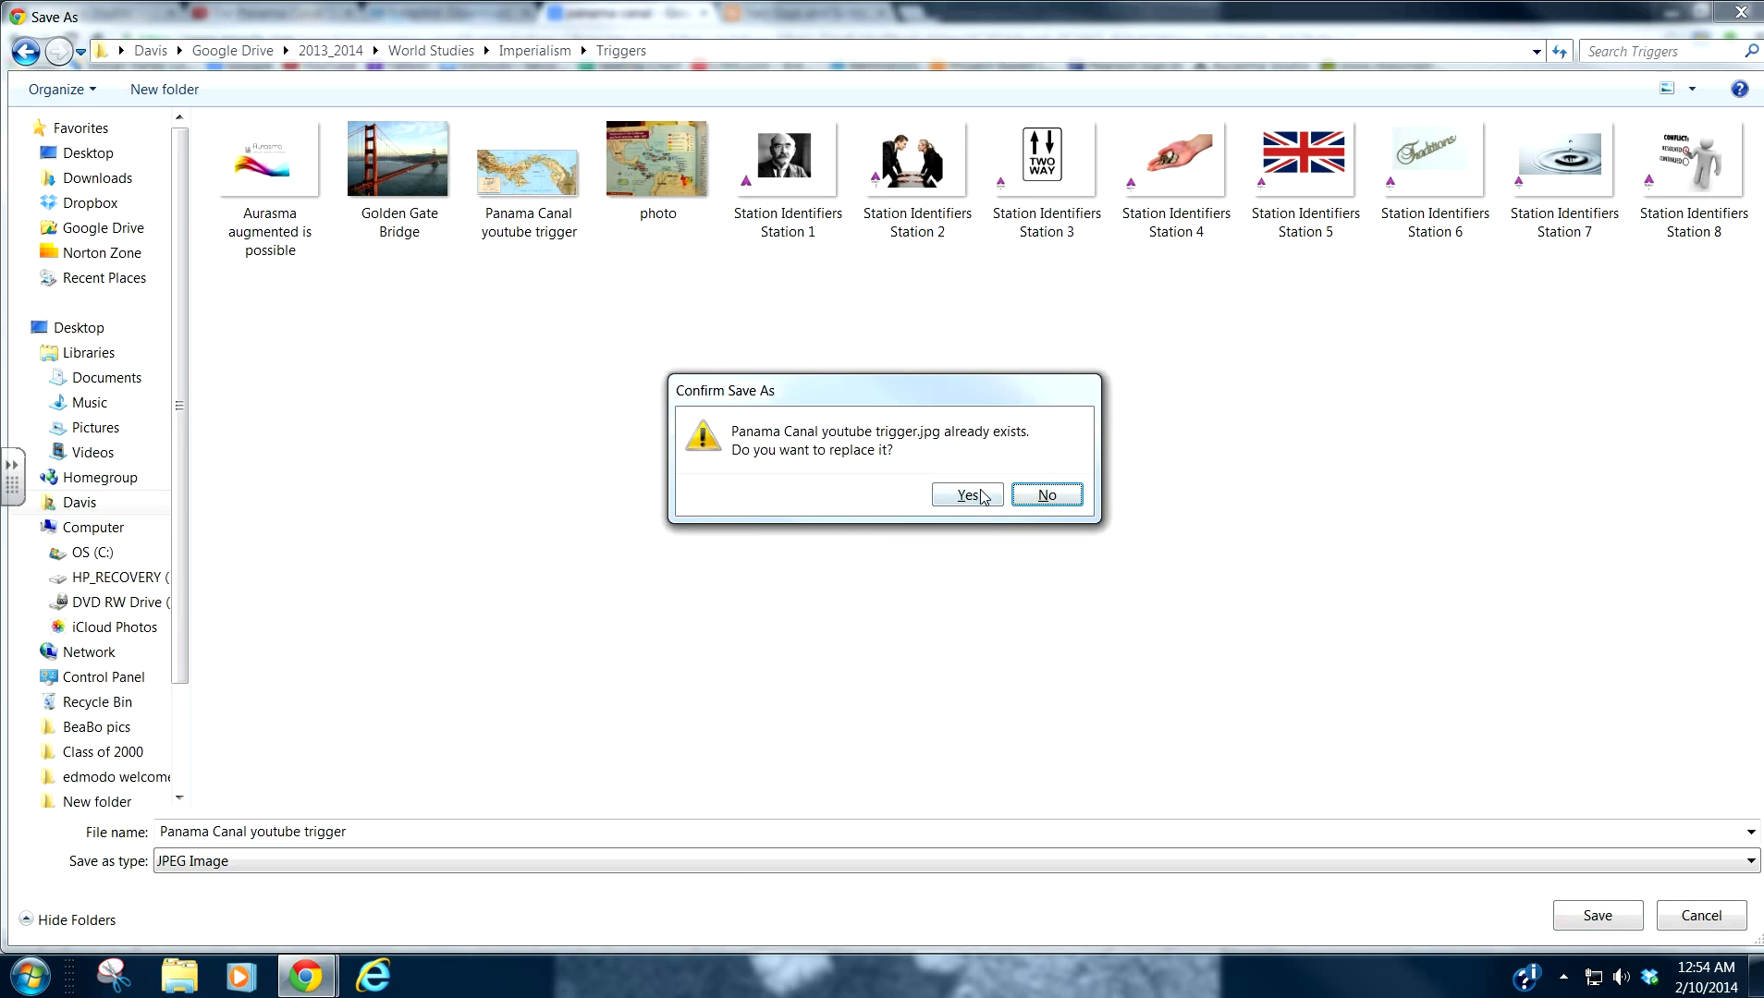
pyautogui.click(950, 497)
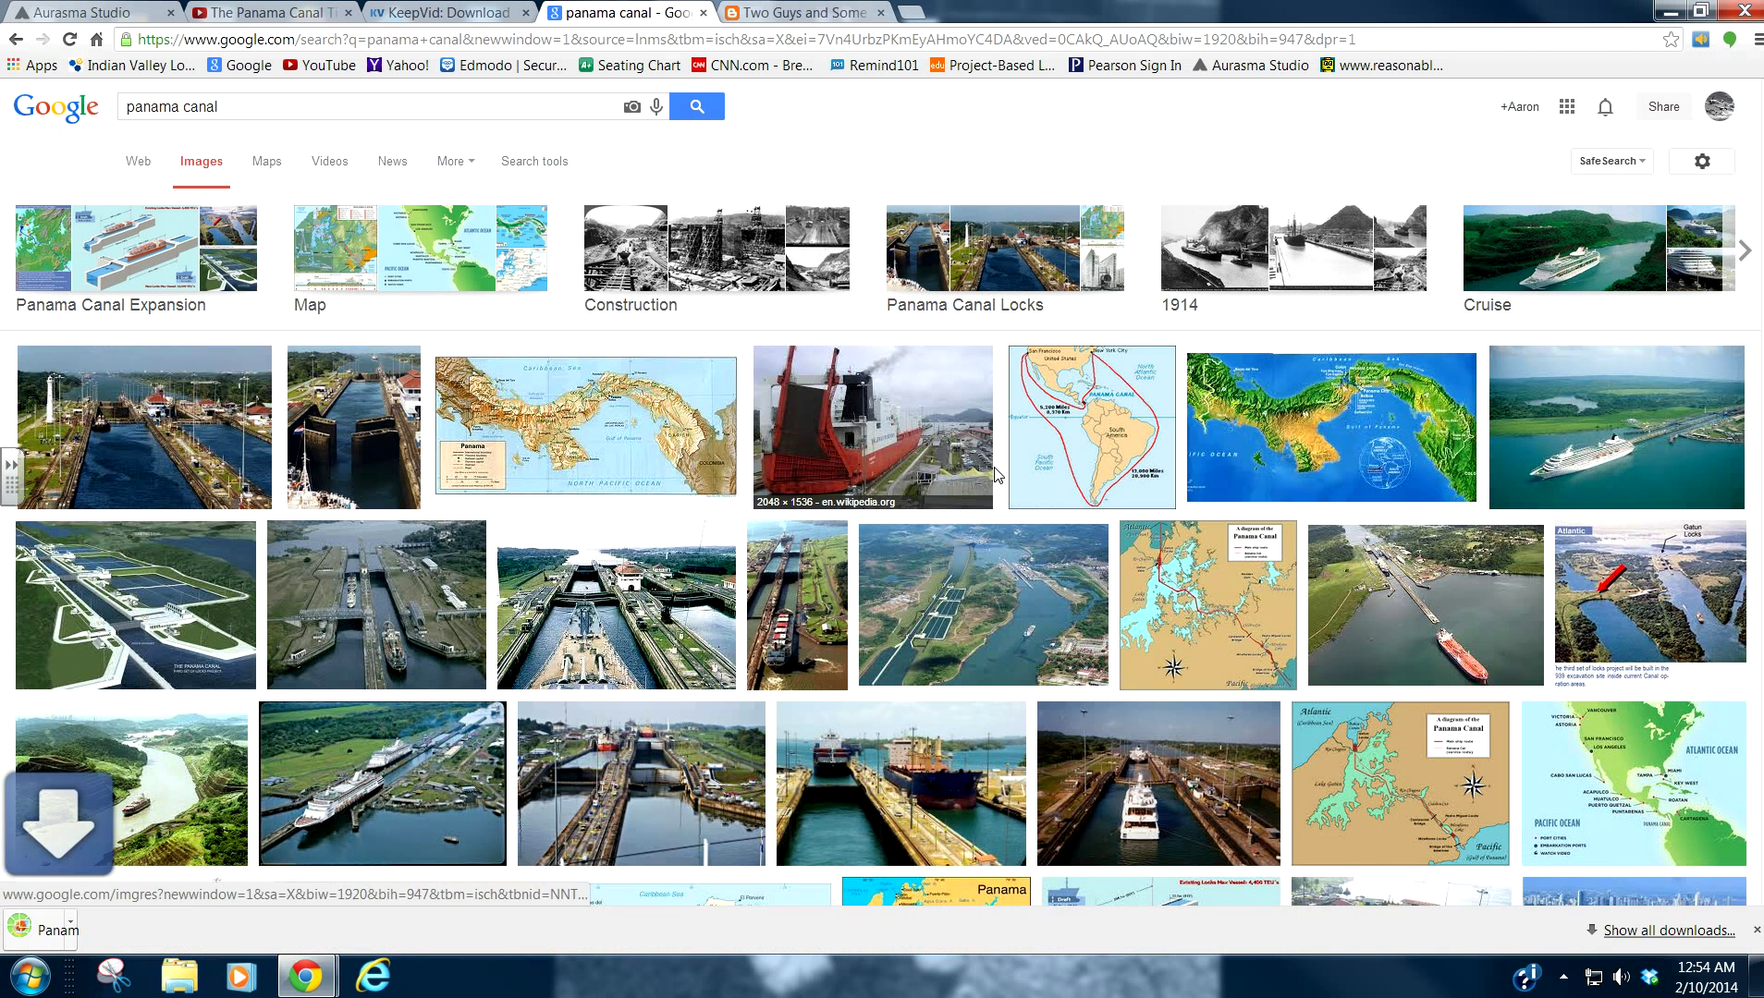
# Open The Panama Canal Time Lapsed in HD share panel and select its youtu.be short link.
pyautogui.click(258, 20)
pyautogui.scroll(5, 129, 524)
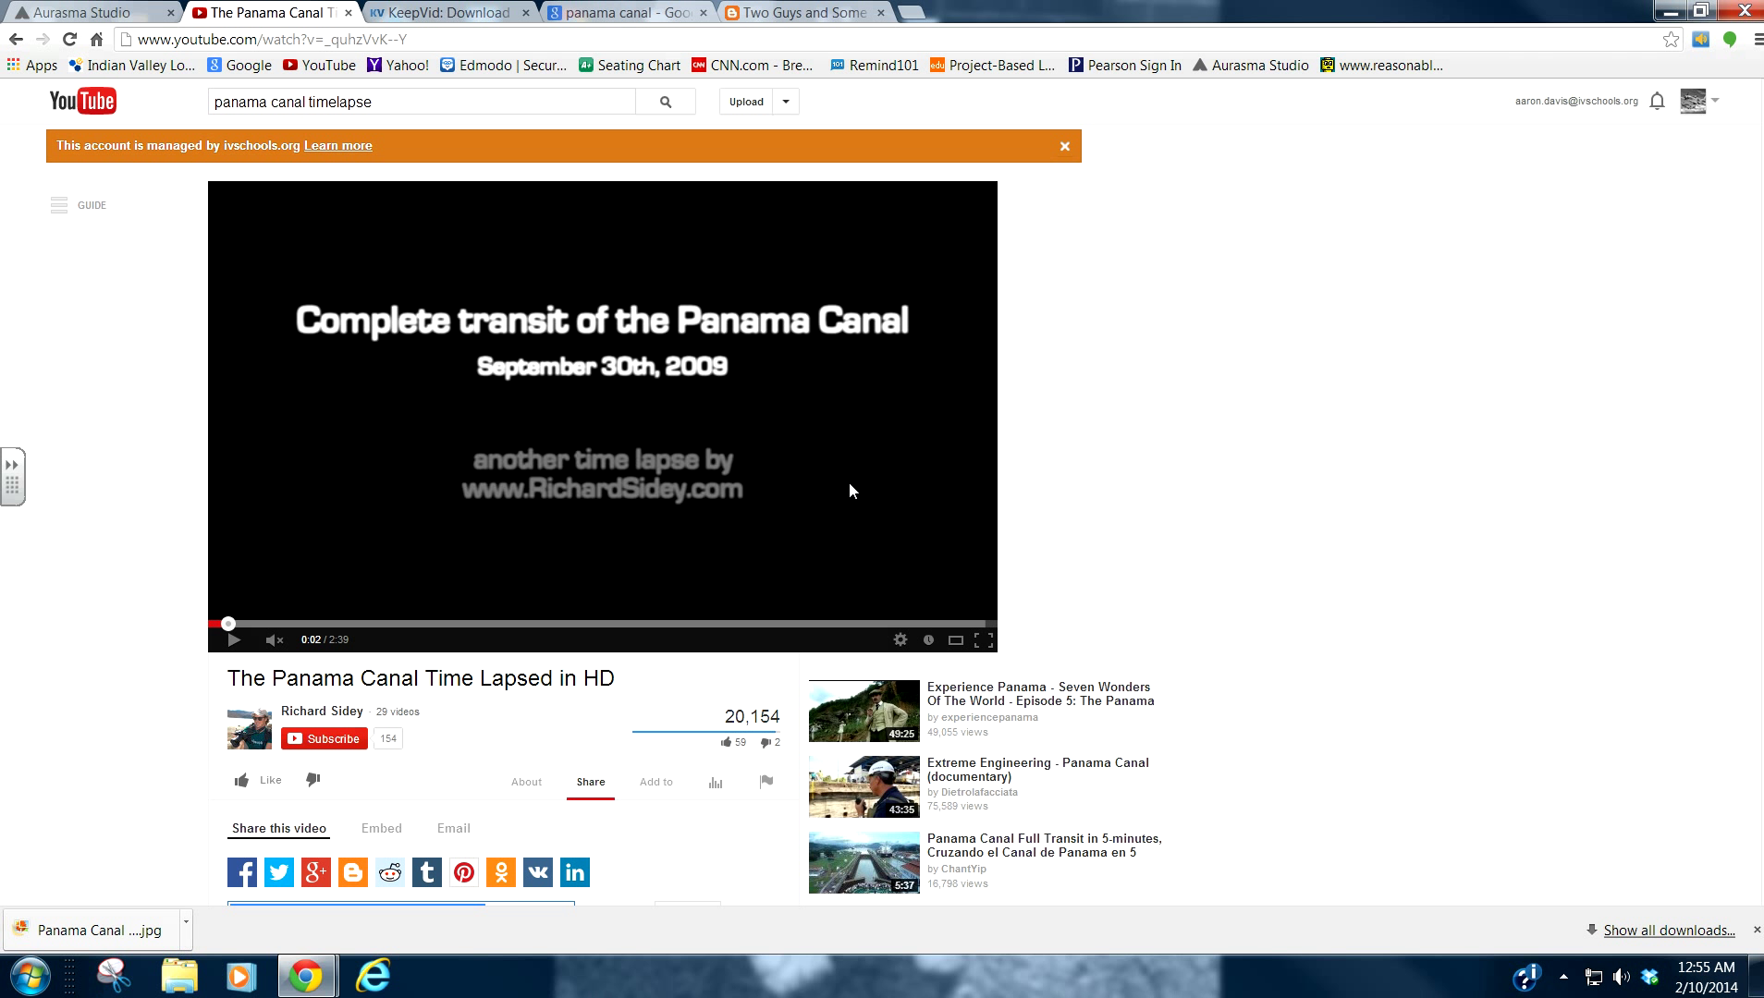
pyautogui.scroll(-3, 851, 482)
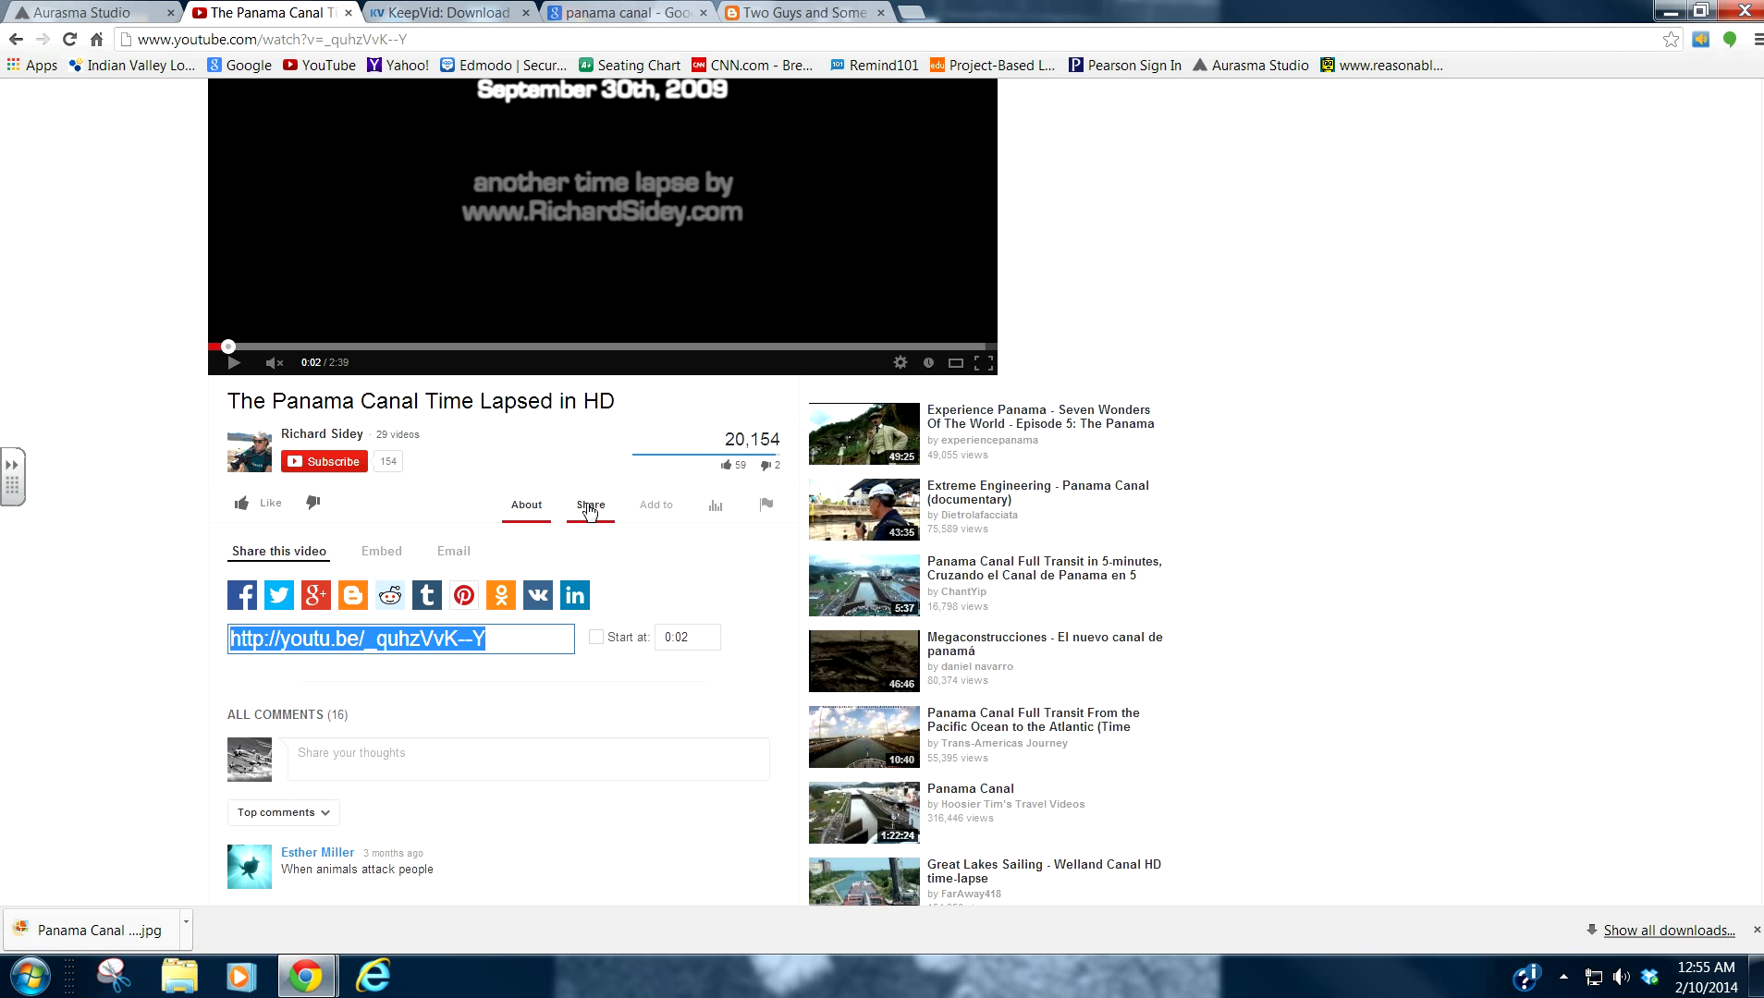
pyautogui.click(589, 512)
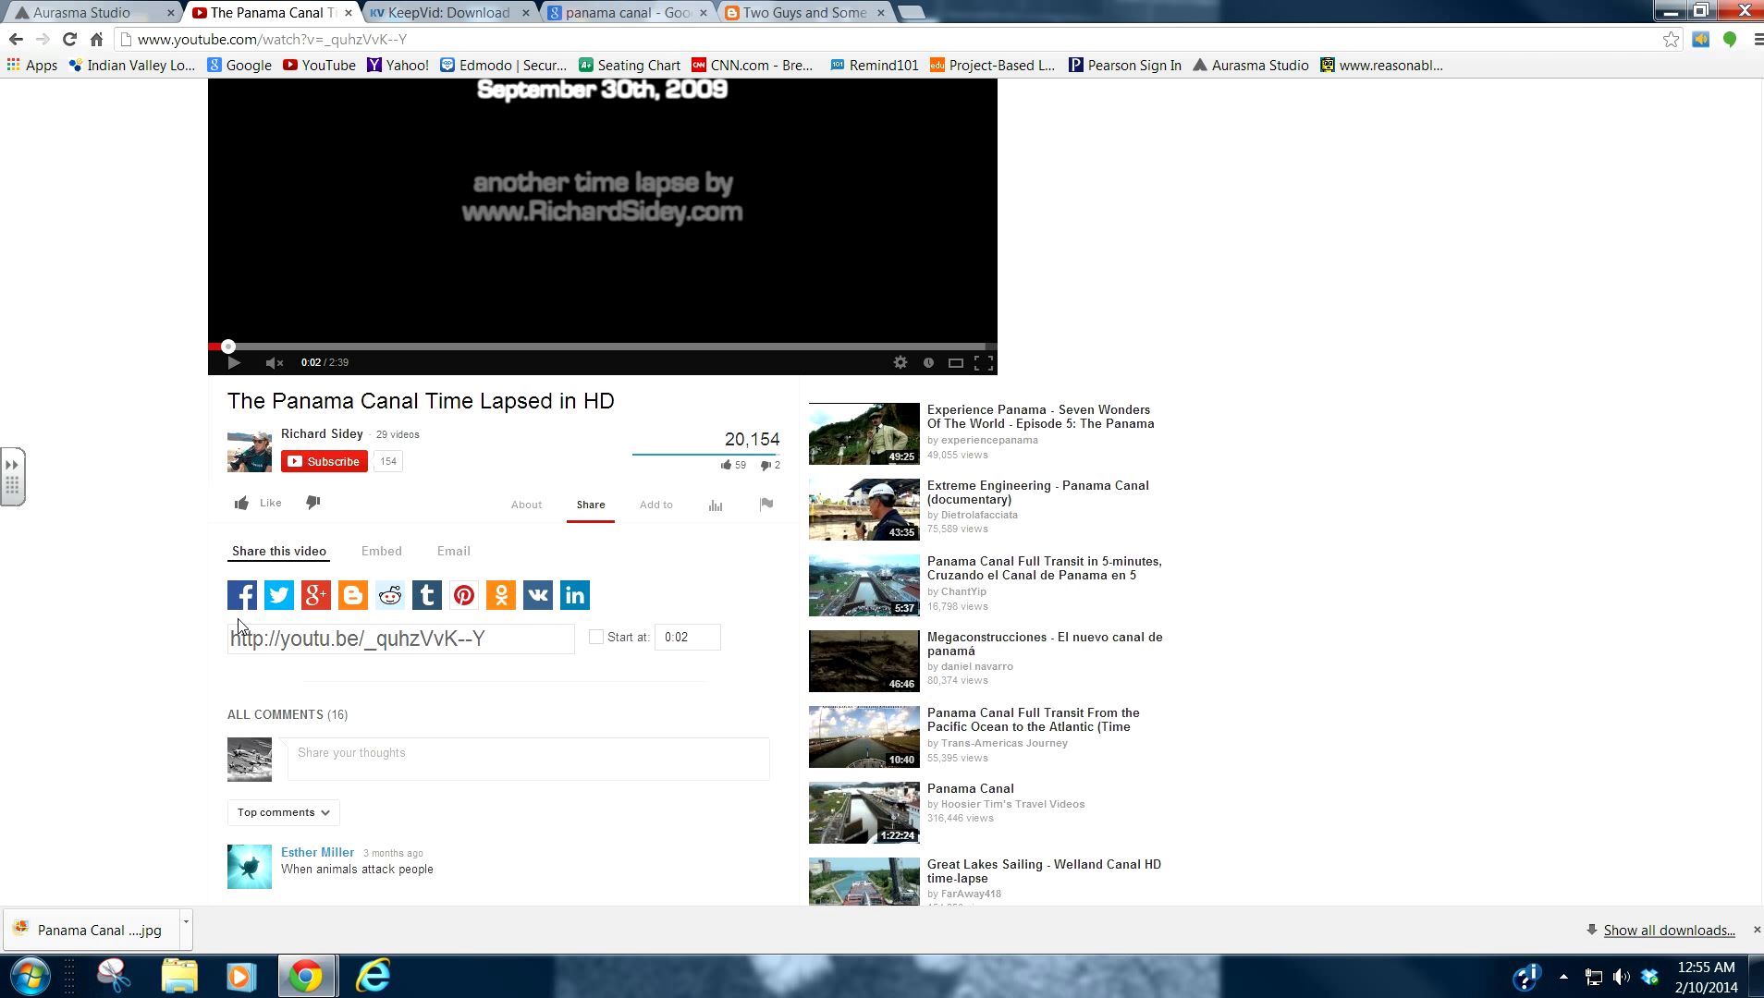
pyautogui.click(536, 642)
pyautogui.hotkey('ctrl', 'c')
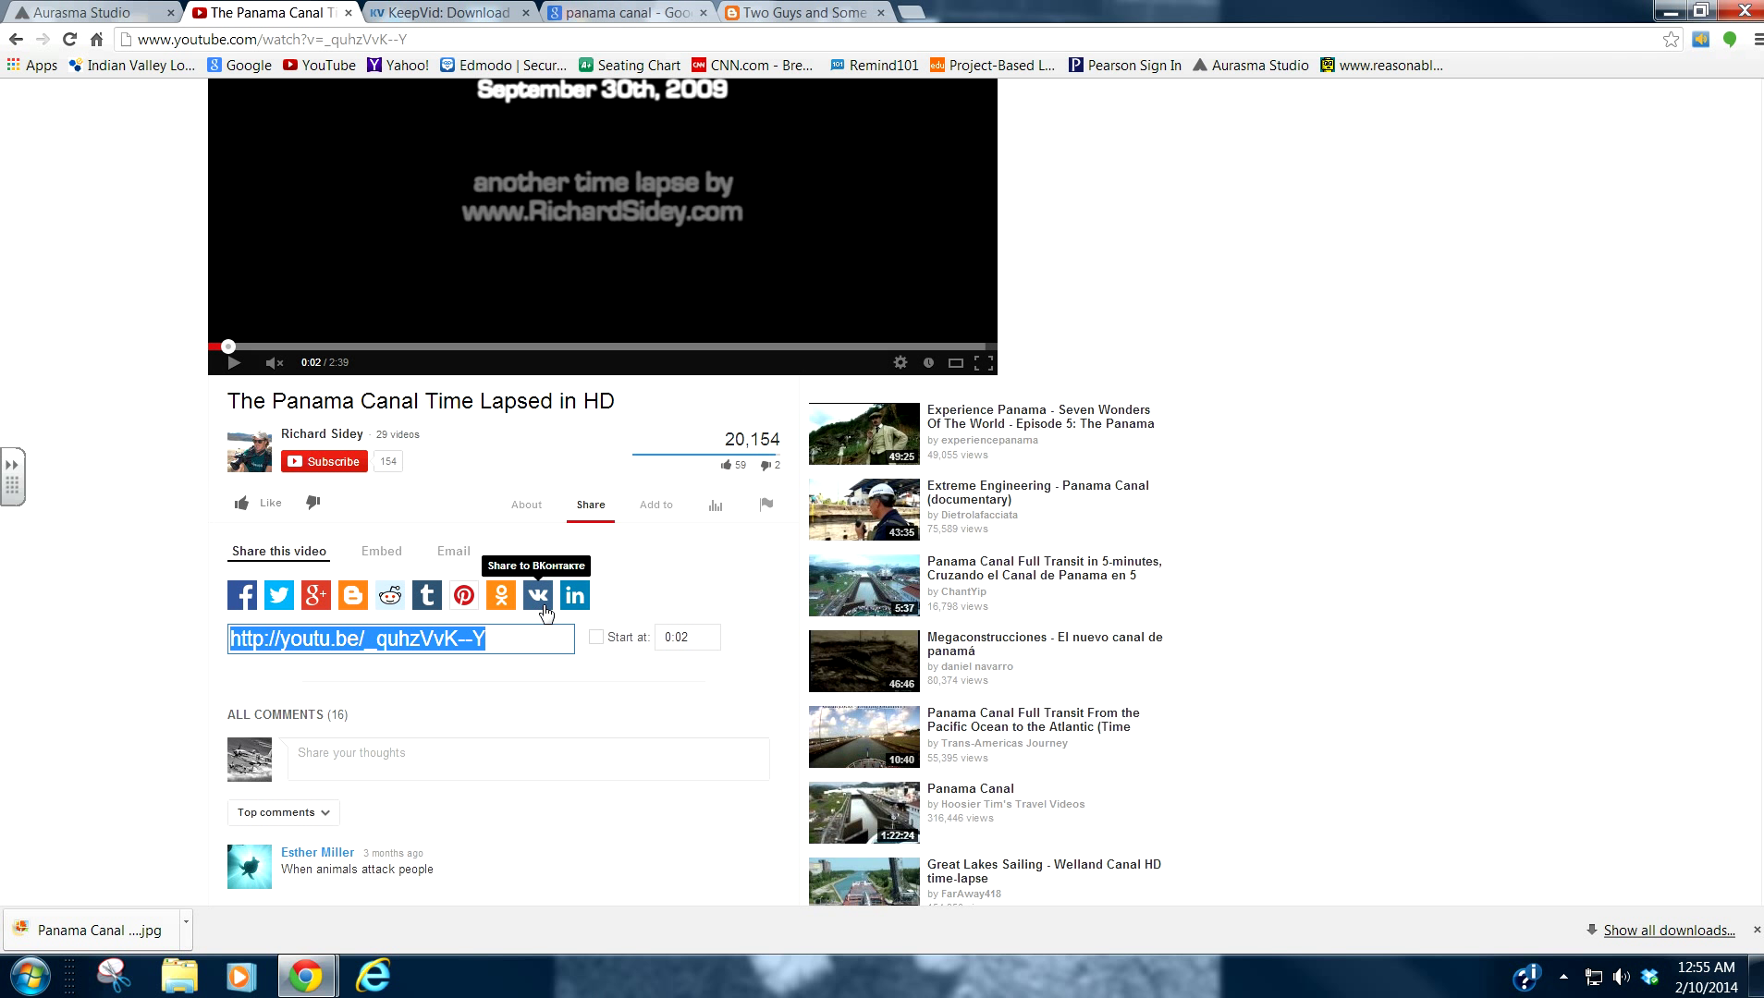
# Paste the youtu.be link into KeepVid and let the Java applet list download formats.
pyautogui.click(451, 15)
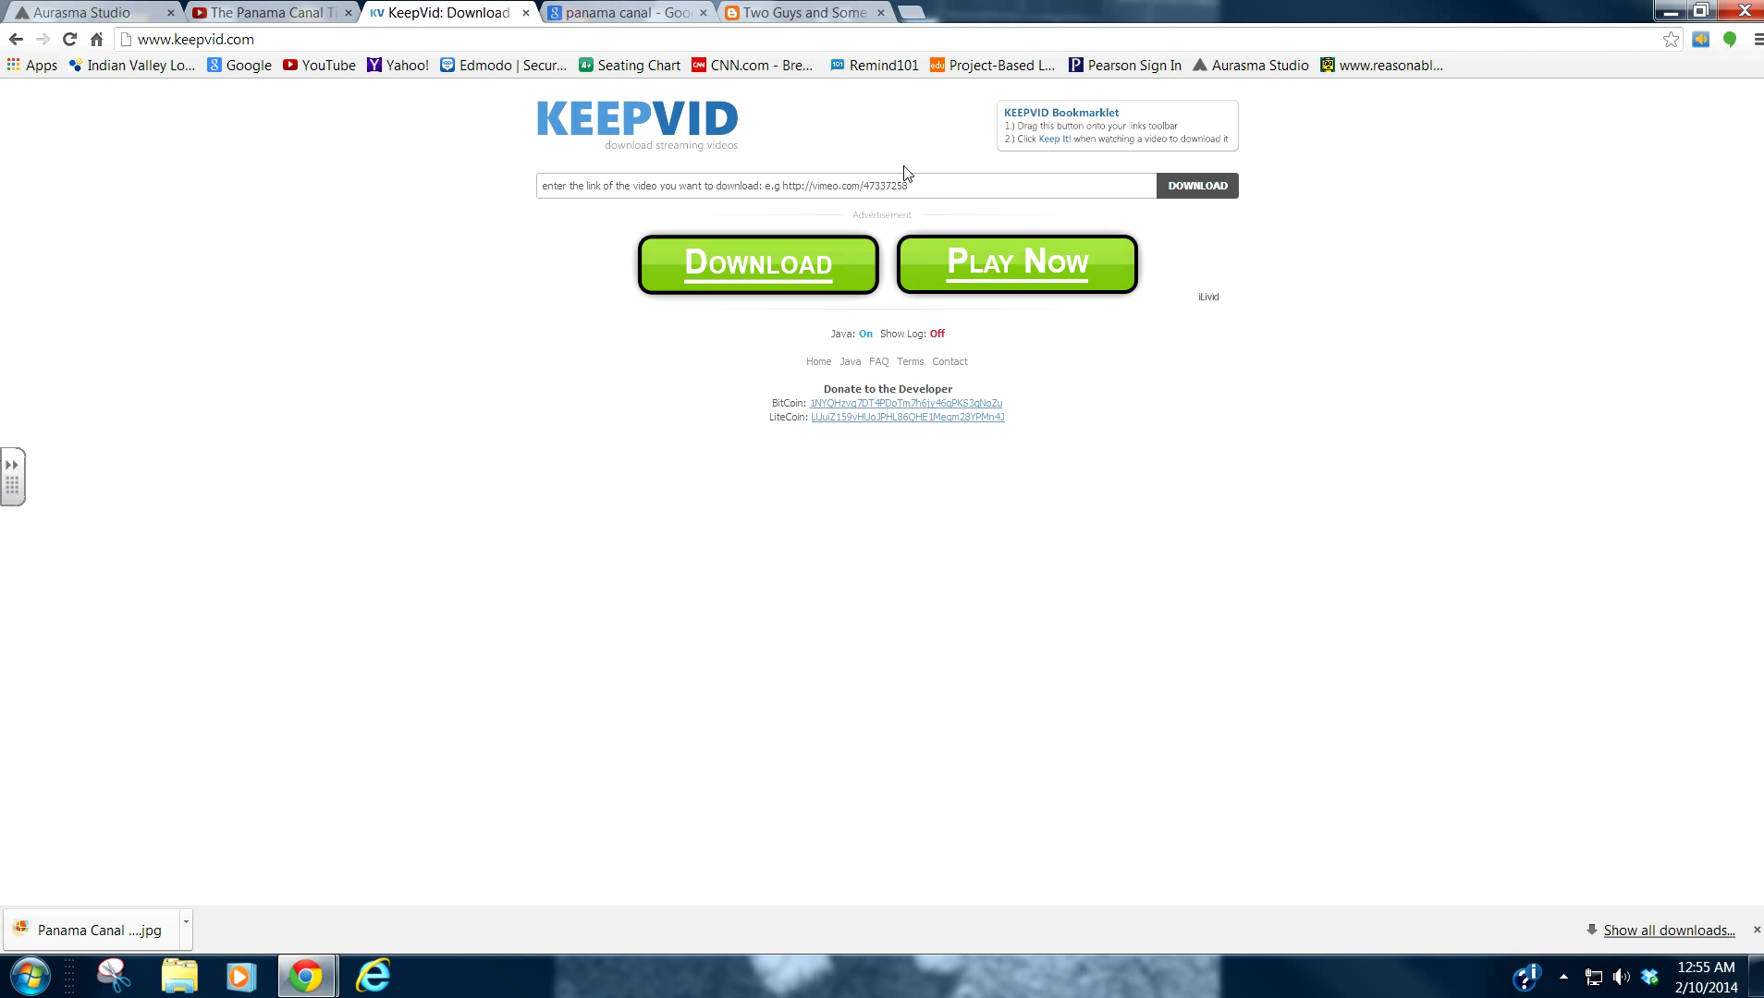
pyautogui.click(916, 185)
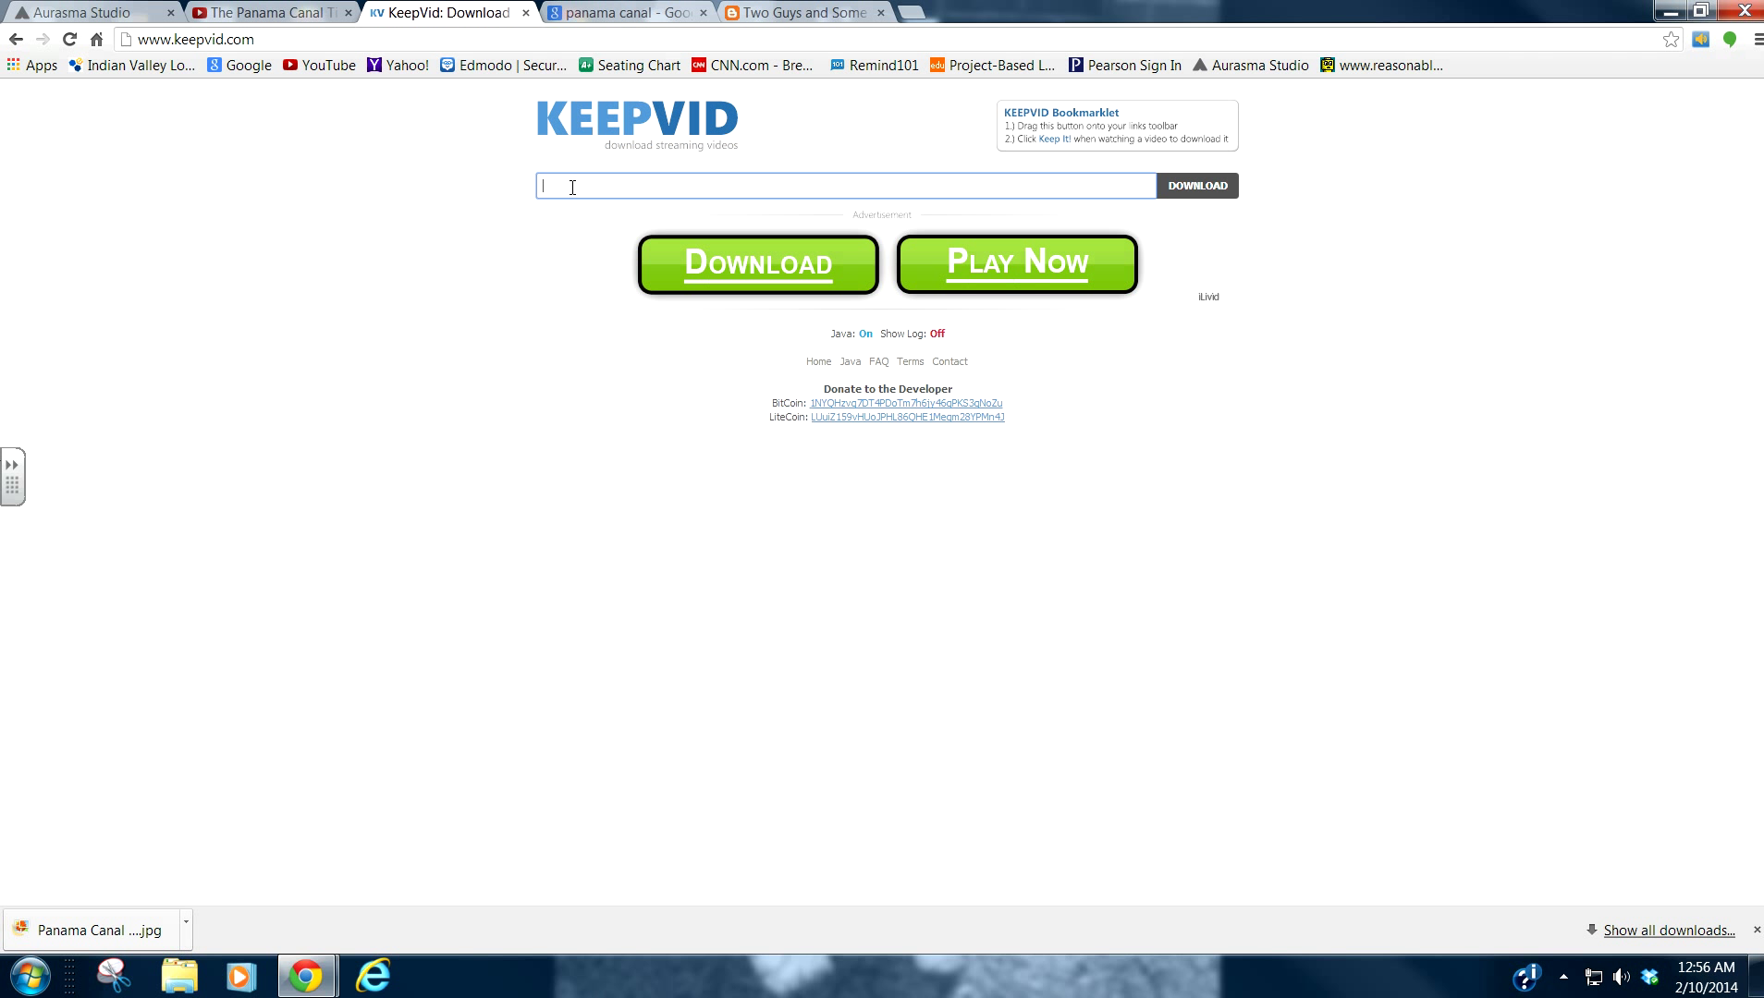
pyautogui.hotkey('ctrl', 'v')
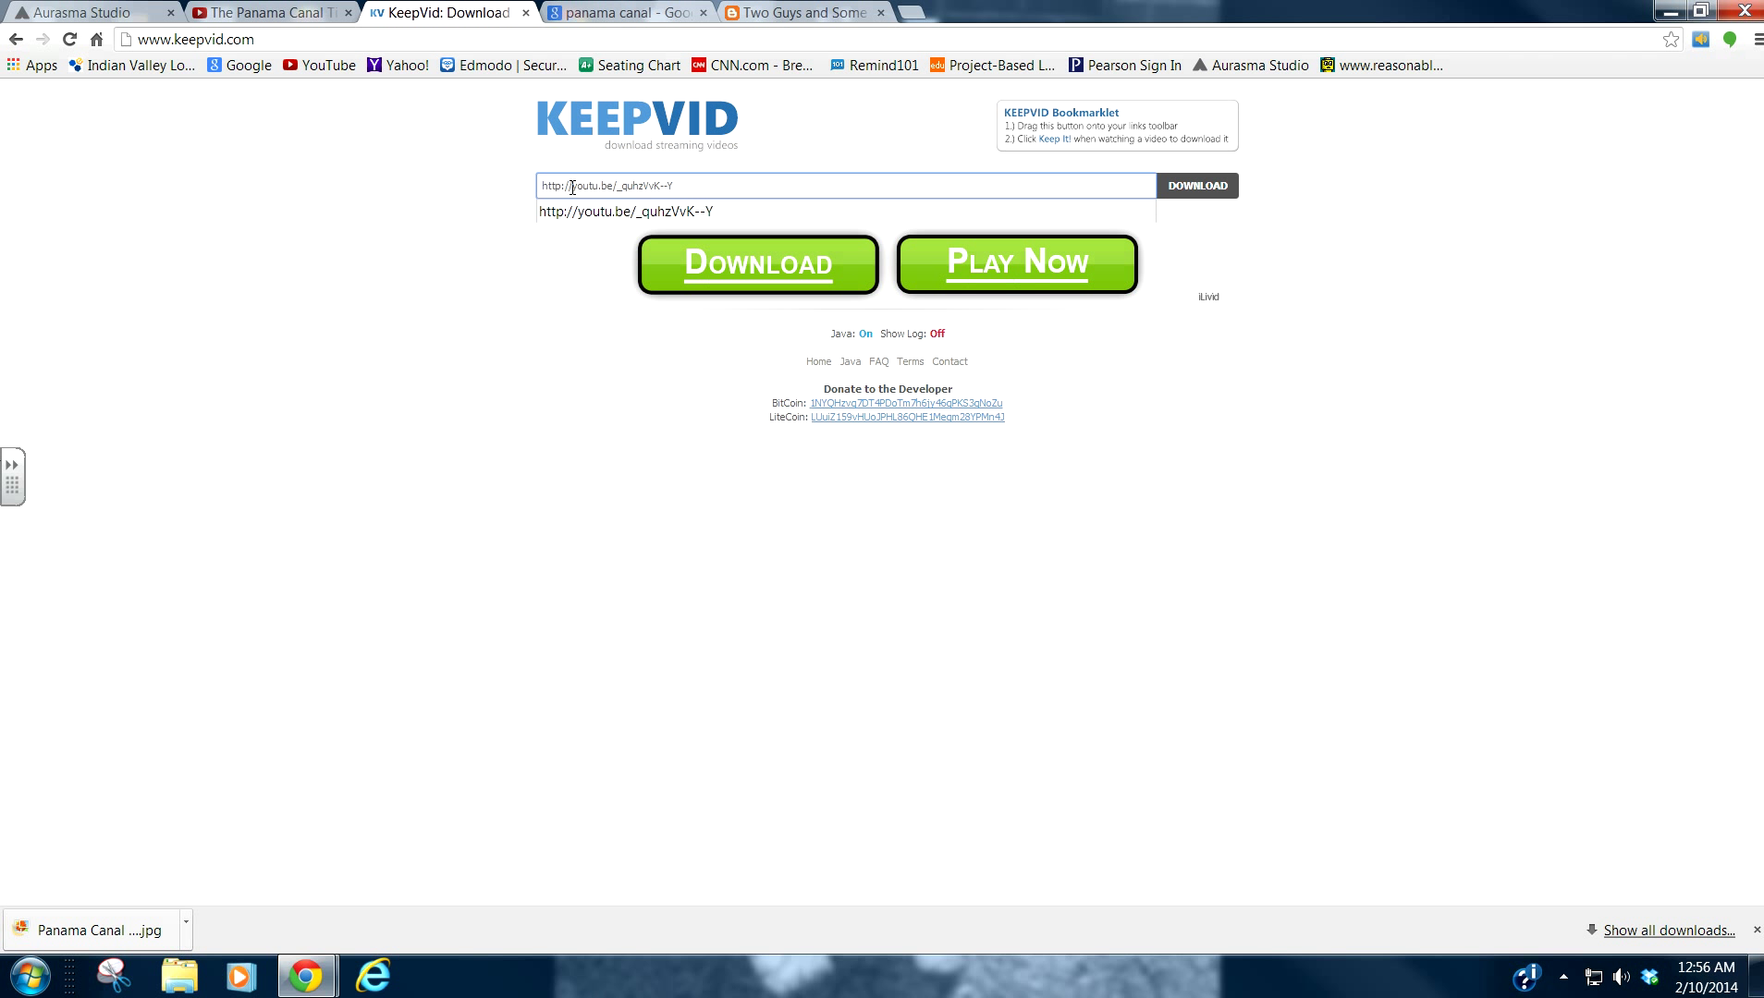
pyautogui.press('Return')
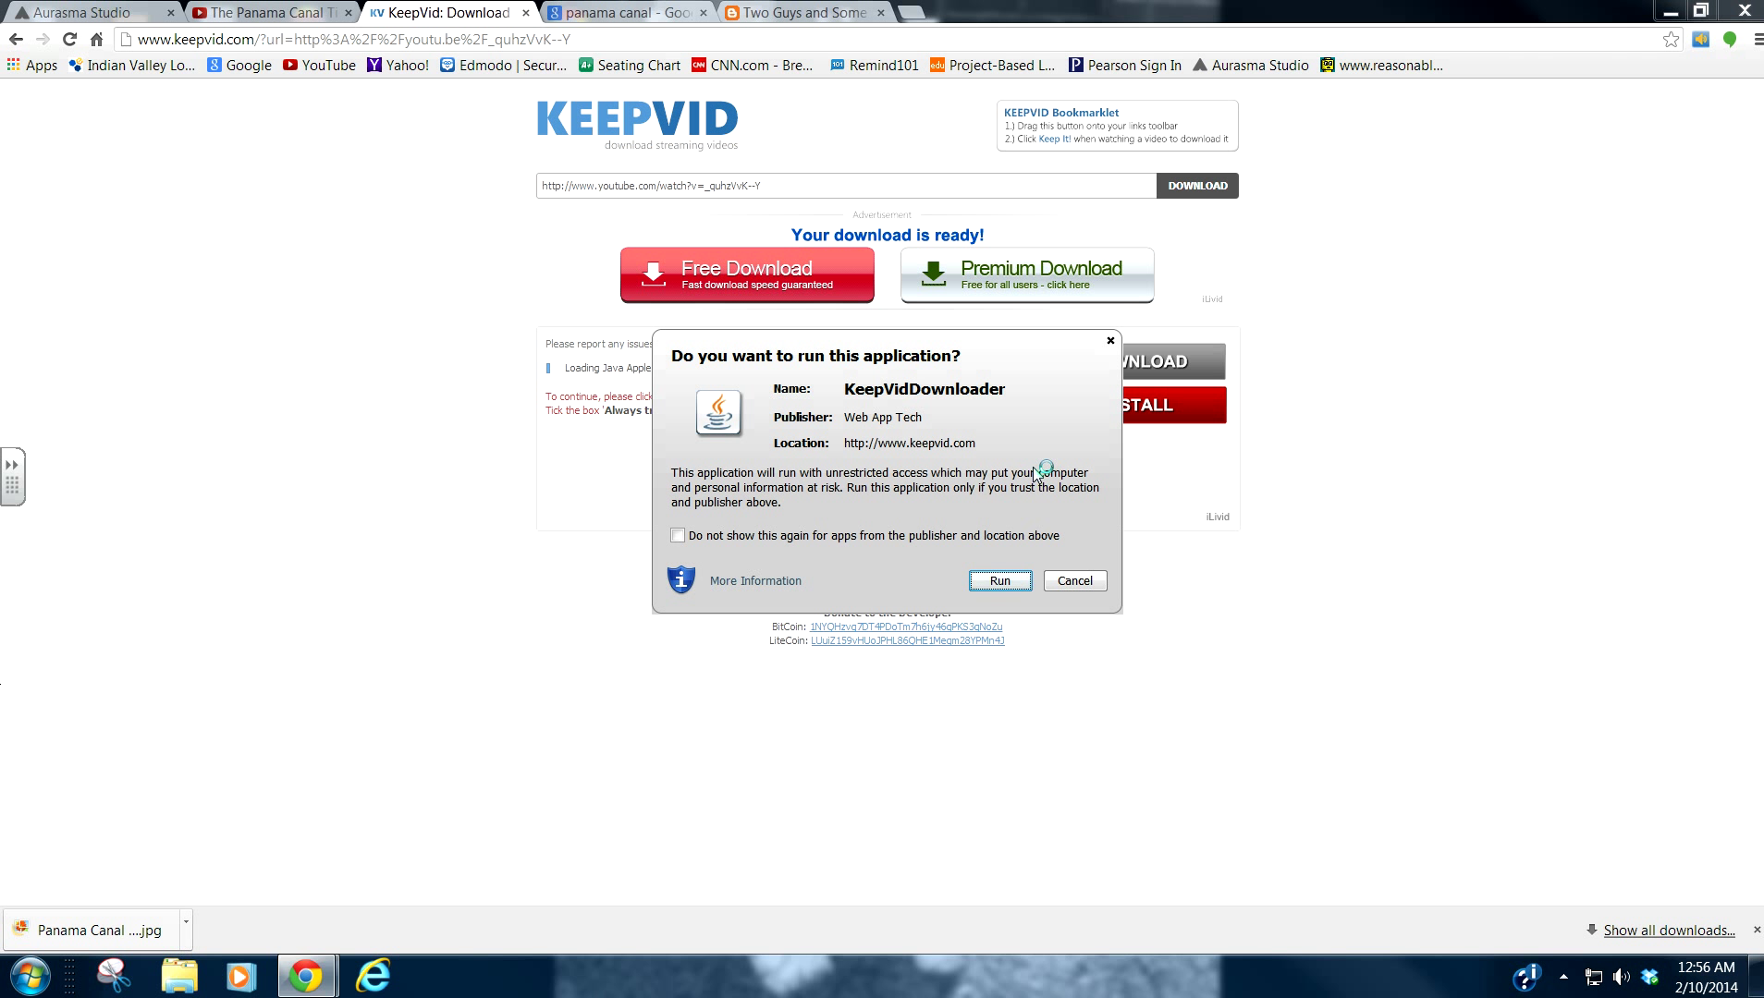
pyautogui.click(998, 581)
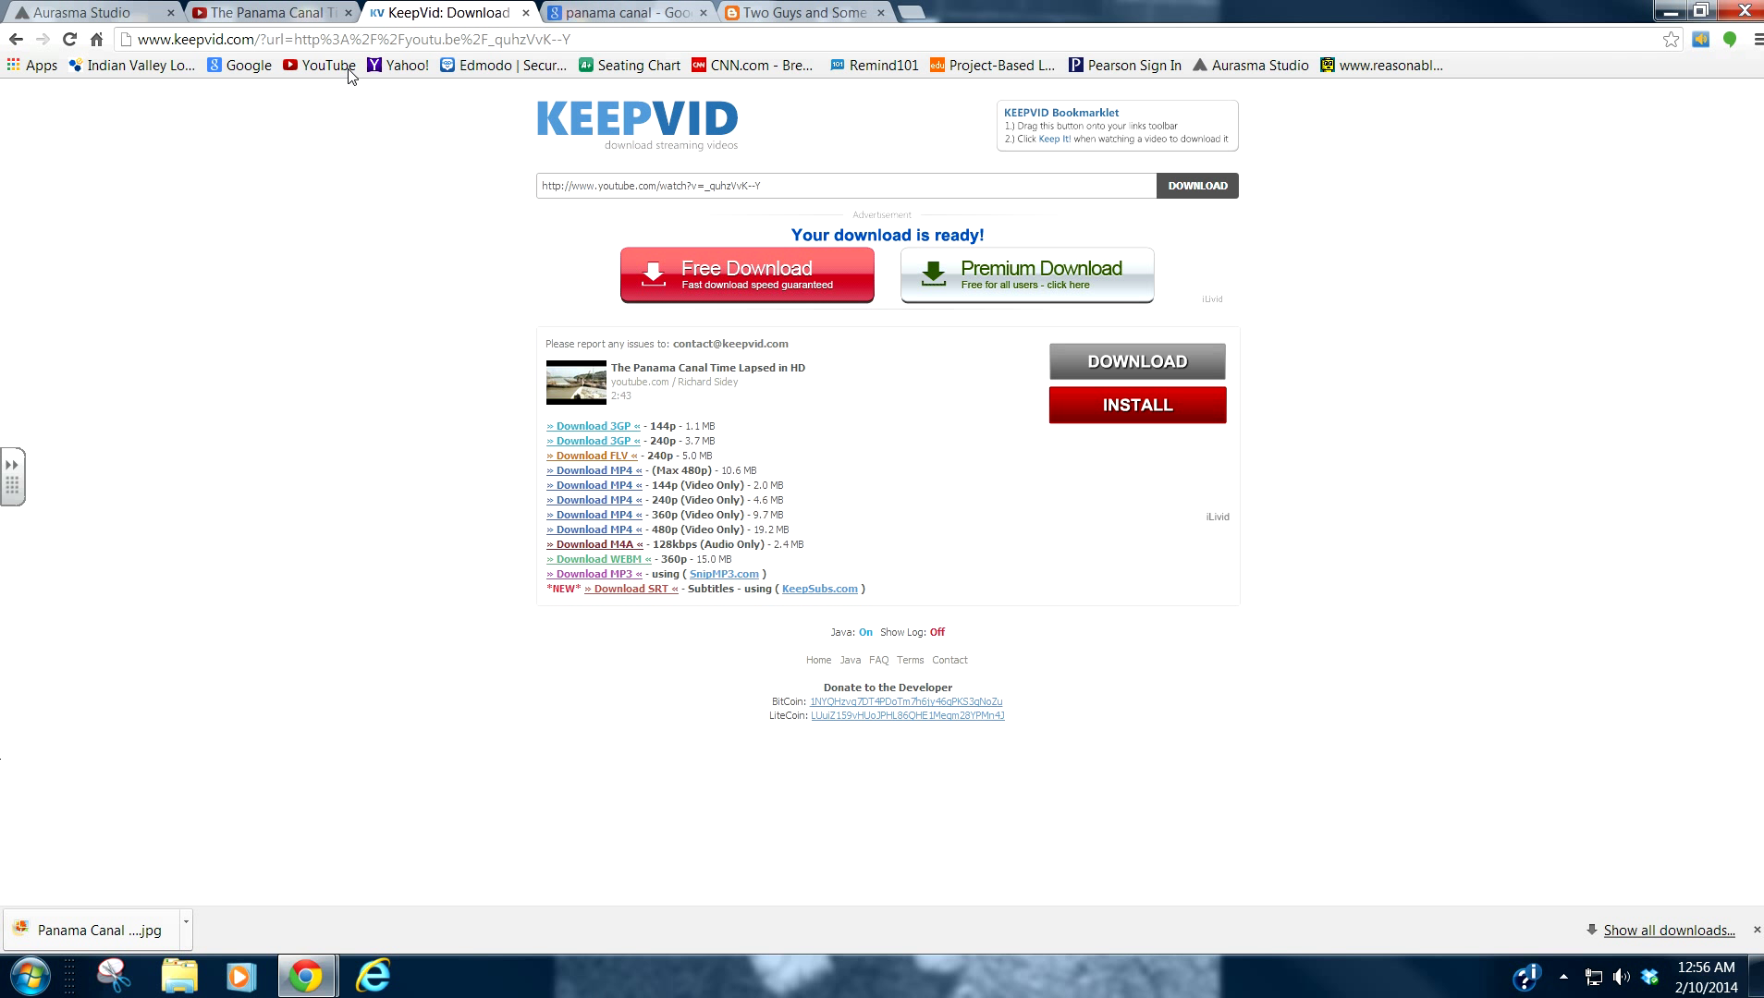
# Download The Panama Canal Time Lapsed in HD from KeepVid as 'MP4 (Max 480p)'.
pyautogui.click(245, 13)
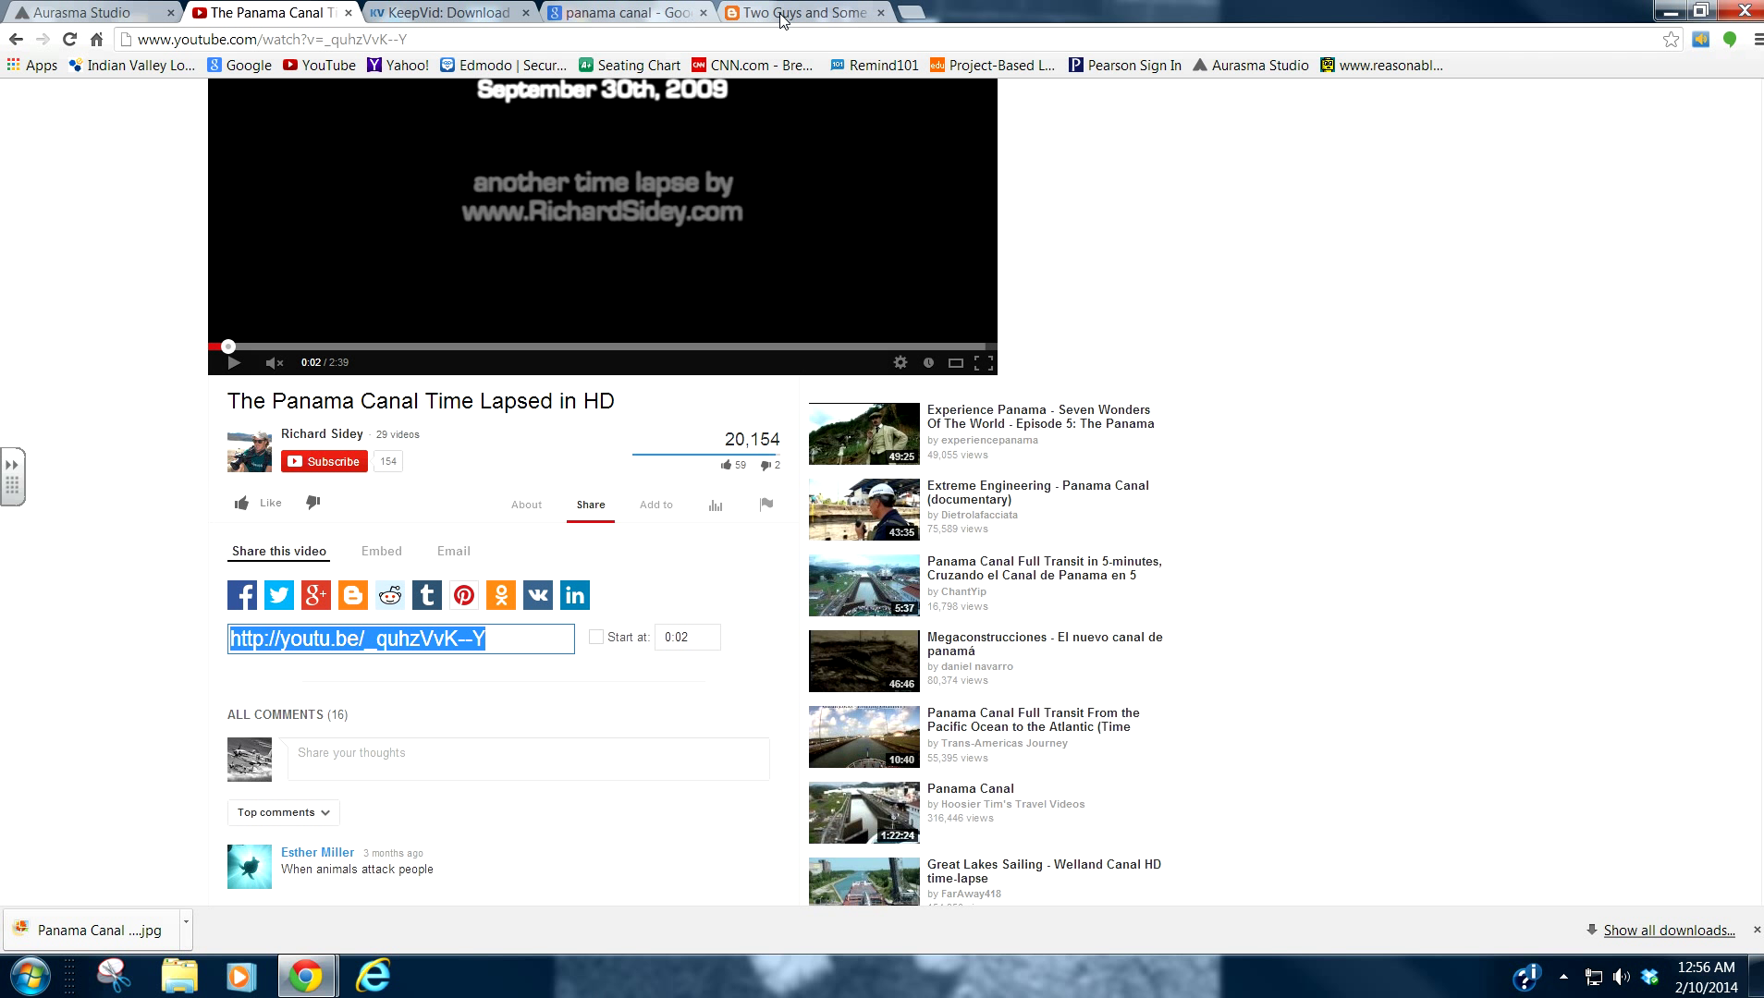
pyautogui.click(501, 14)
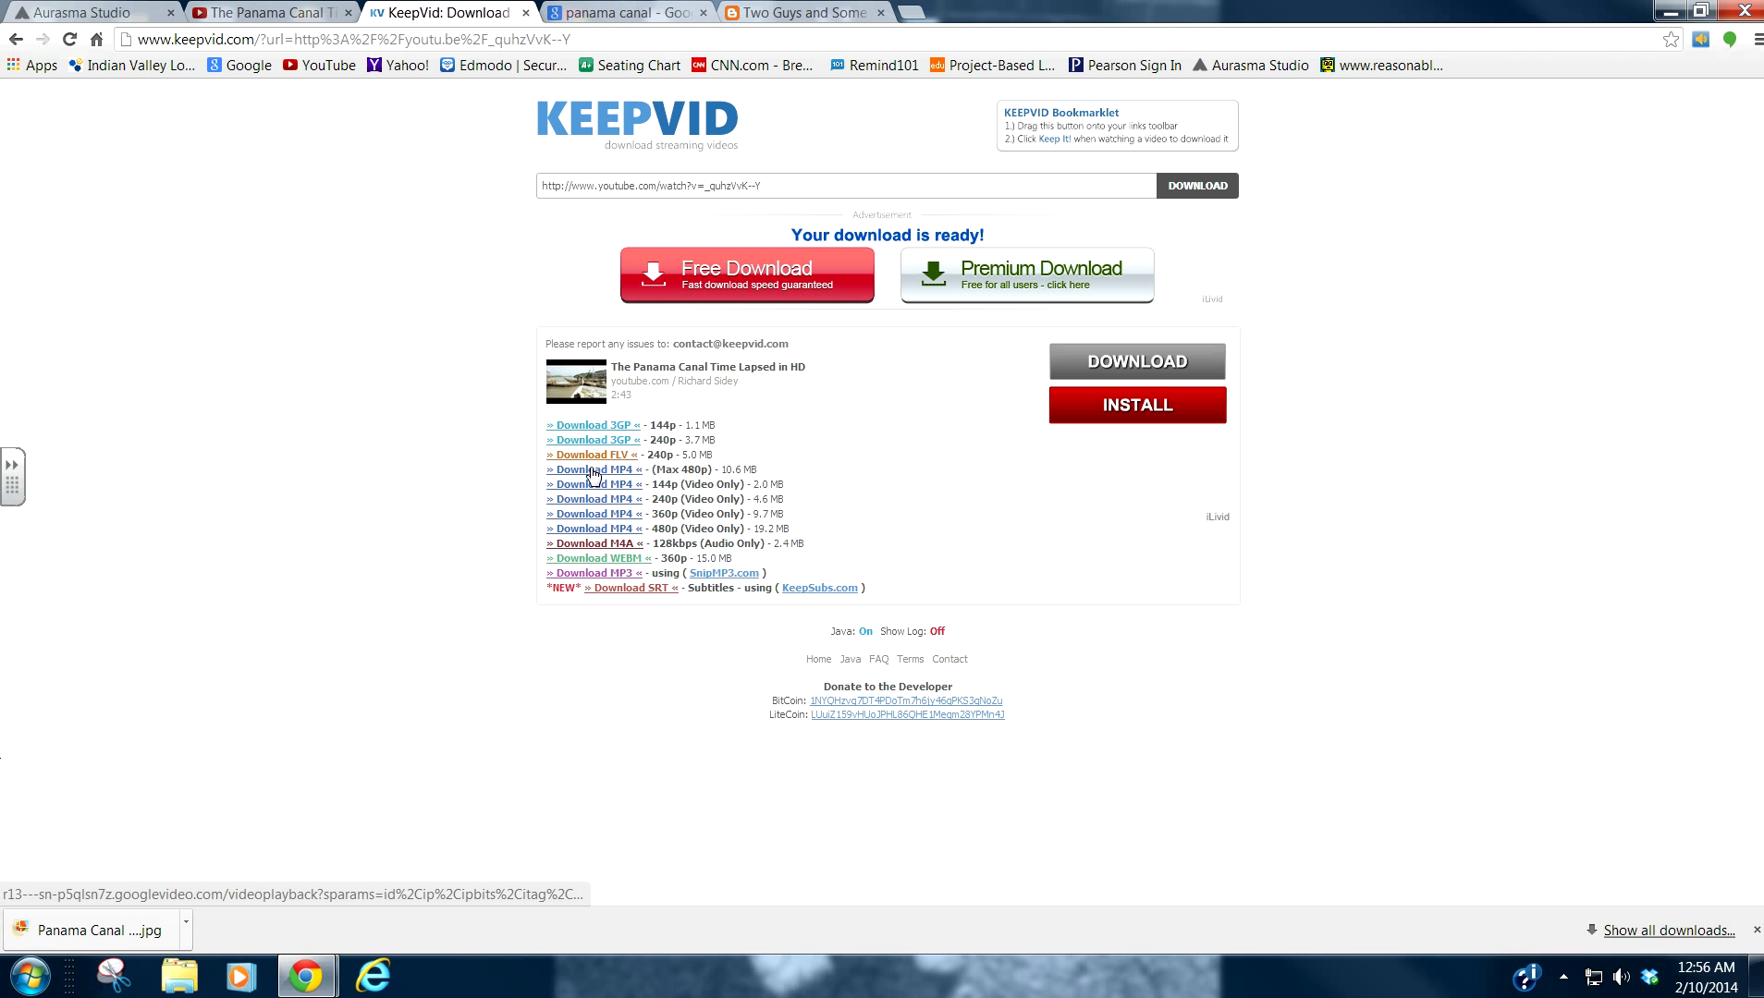
pyautogui.click(592, 471)
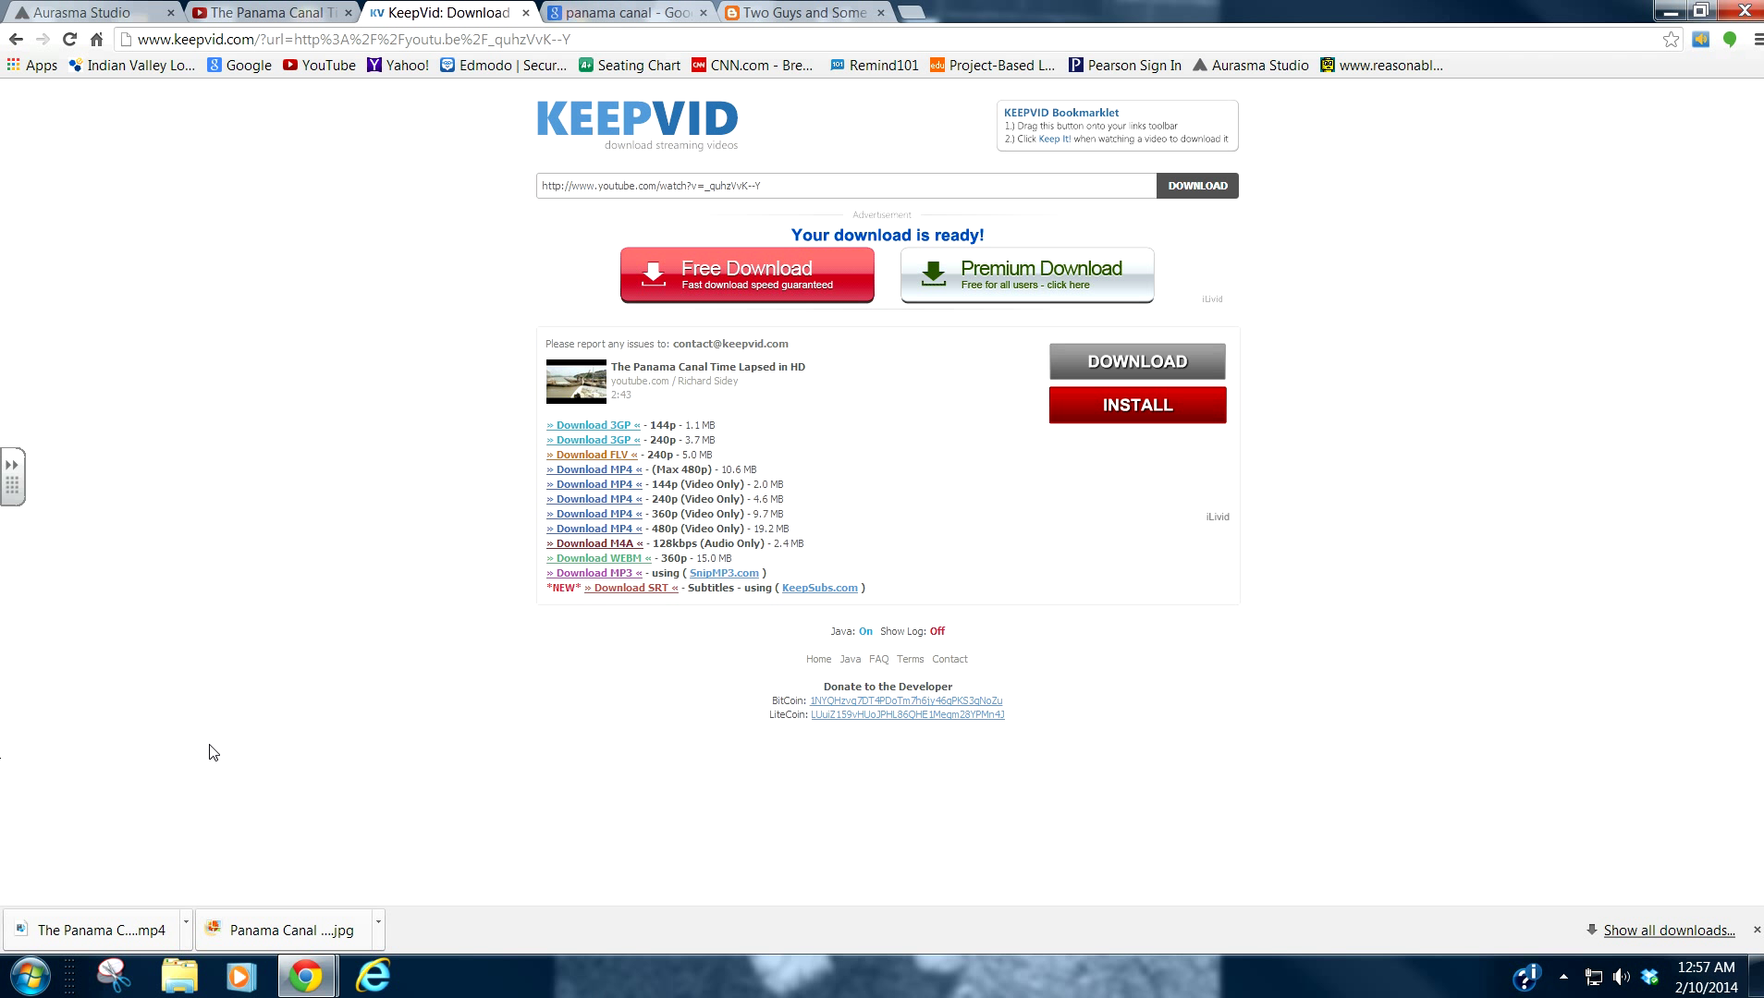
# Show the downloaded Panama Canal mp4 in its folder and cut it.
pyautogui.click(188, 927)
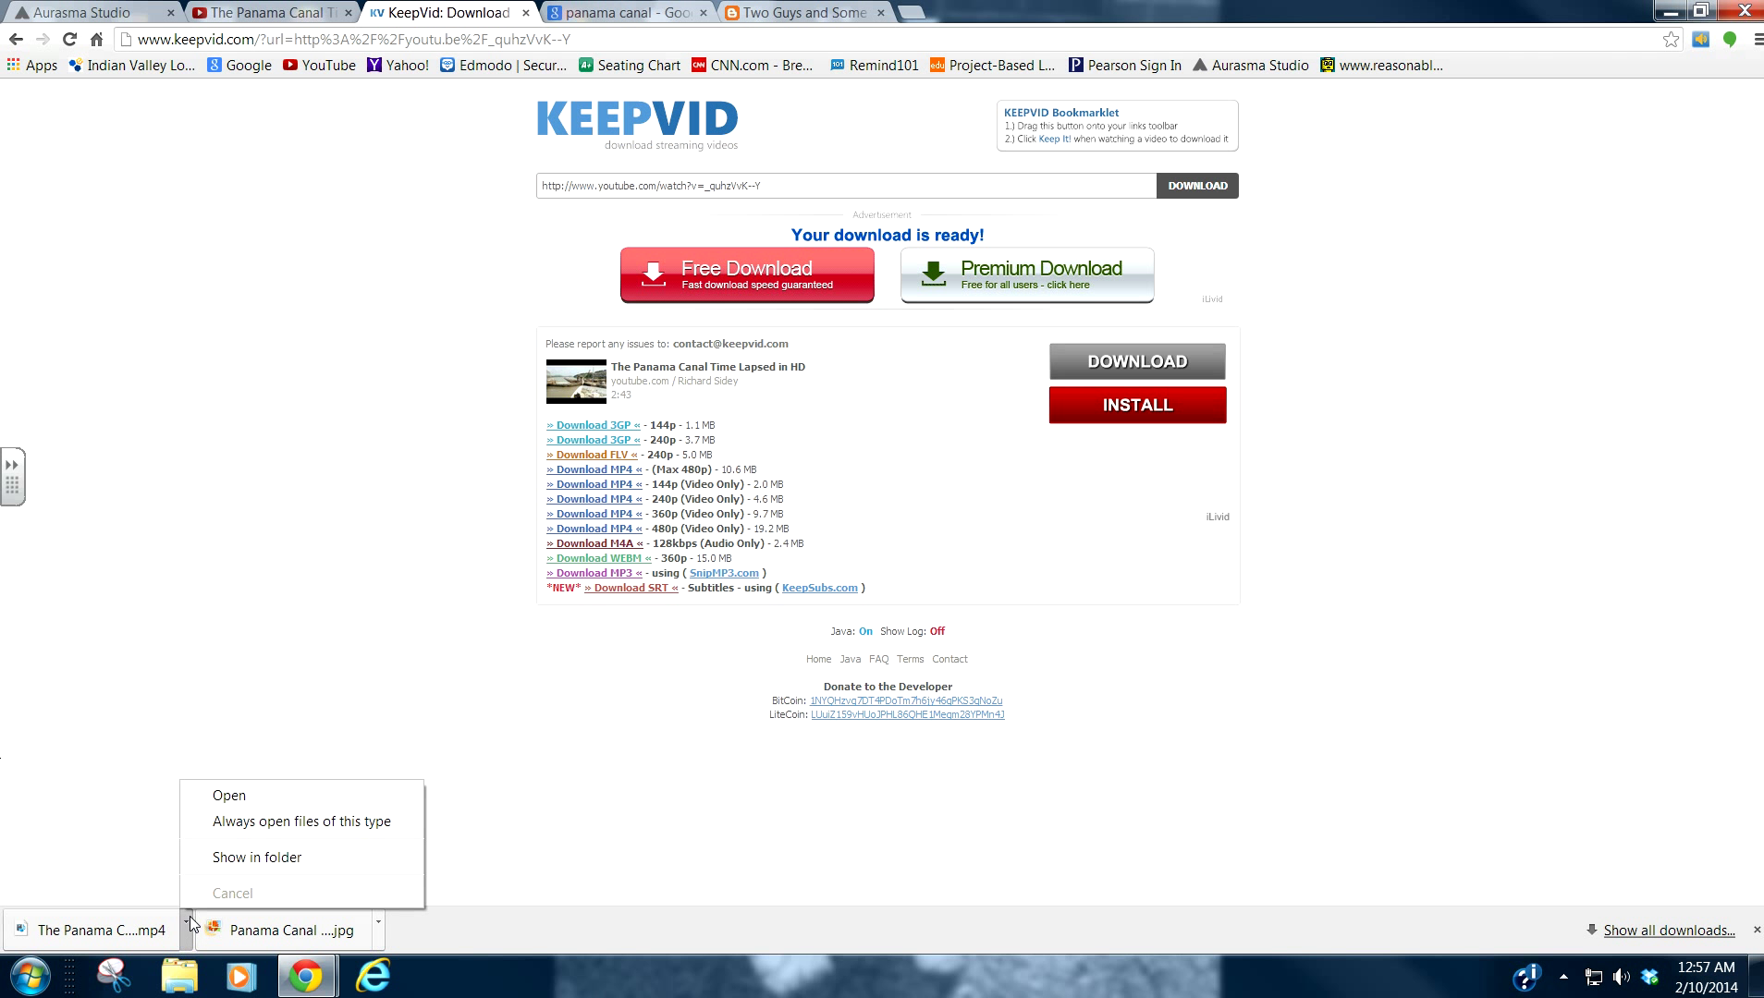
pyautogui.click(233, 858)
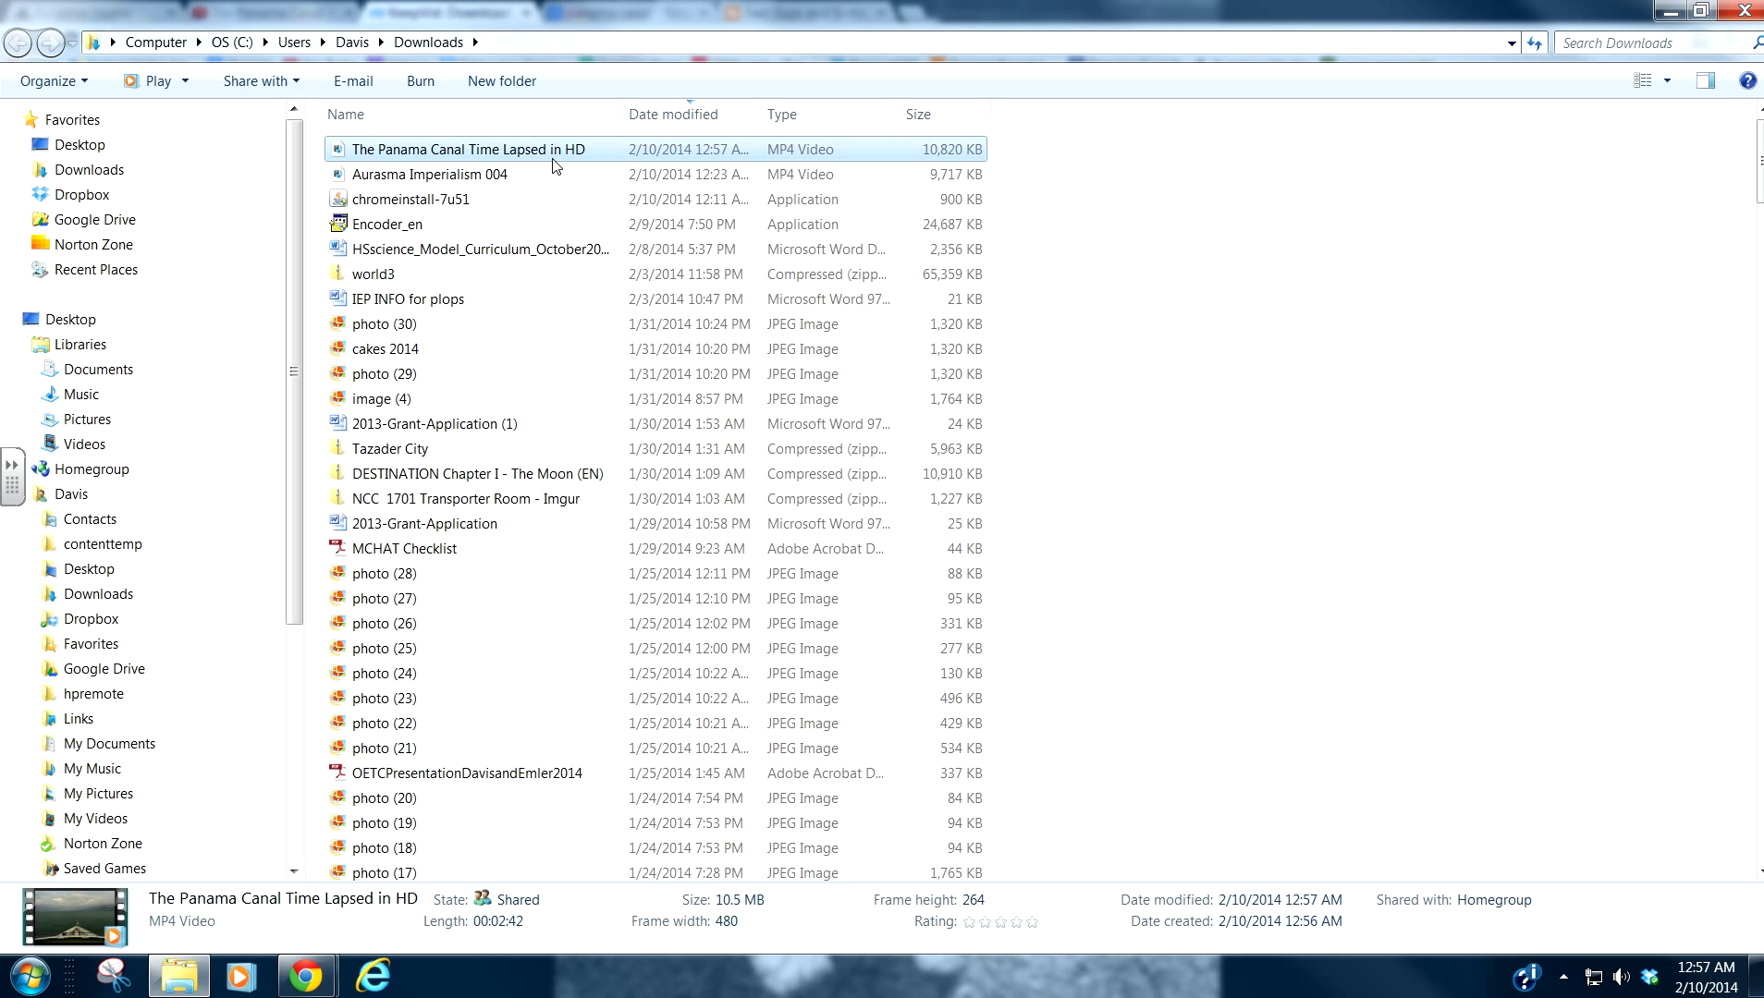
pyautogui.rightClick(408, 155)
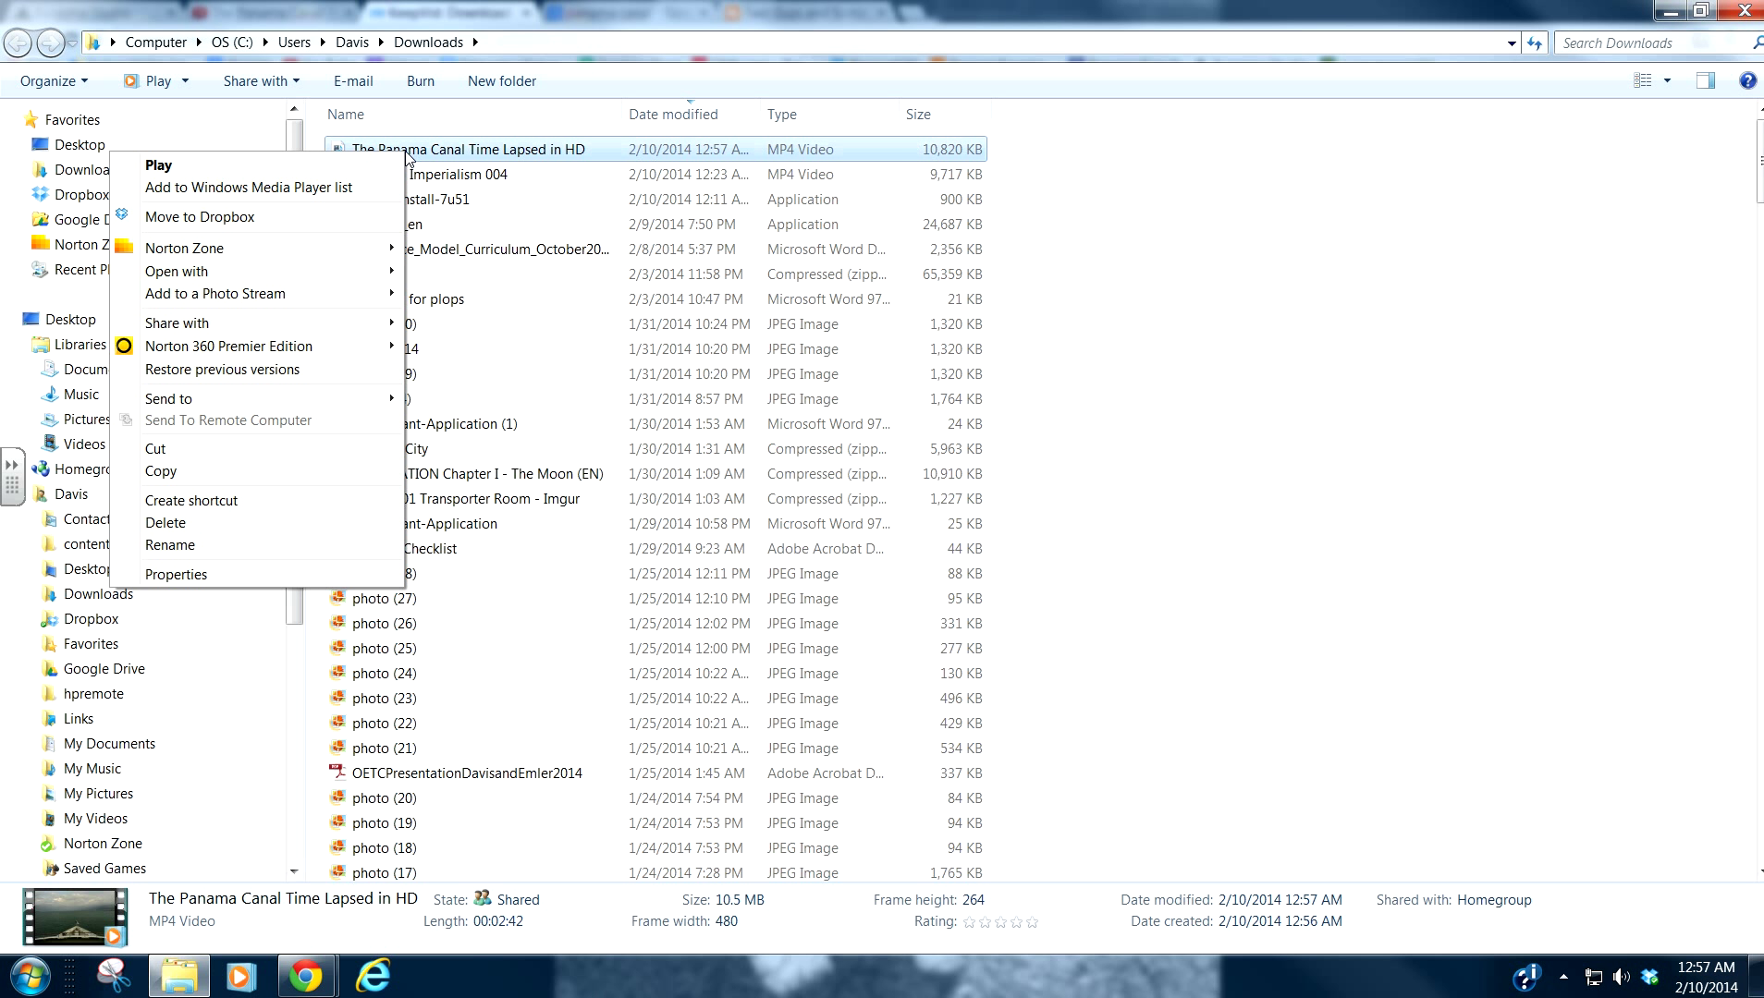
pyautogui.click(158, 453)
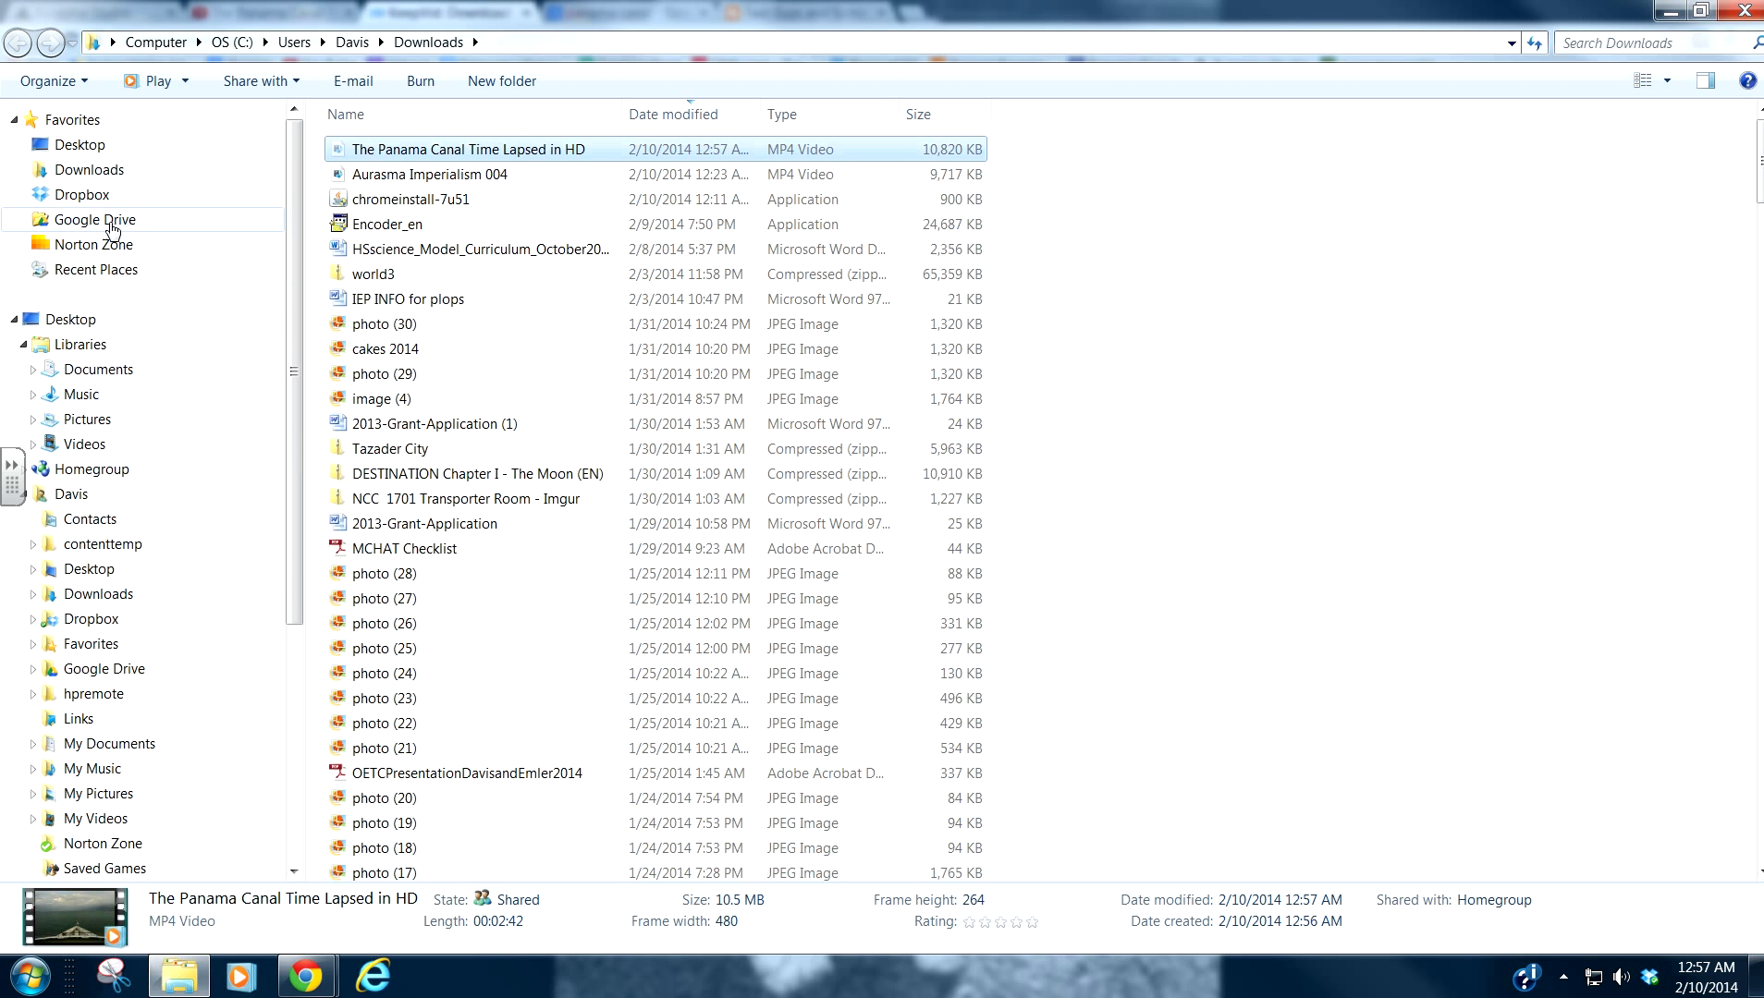
# Paste it into Google Drive > 2013_2014 > World Studies > Imperialism > Imperialism Overlays, replacing the older copy.
pyautogui.click(95, 219)
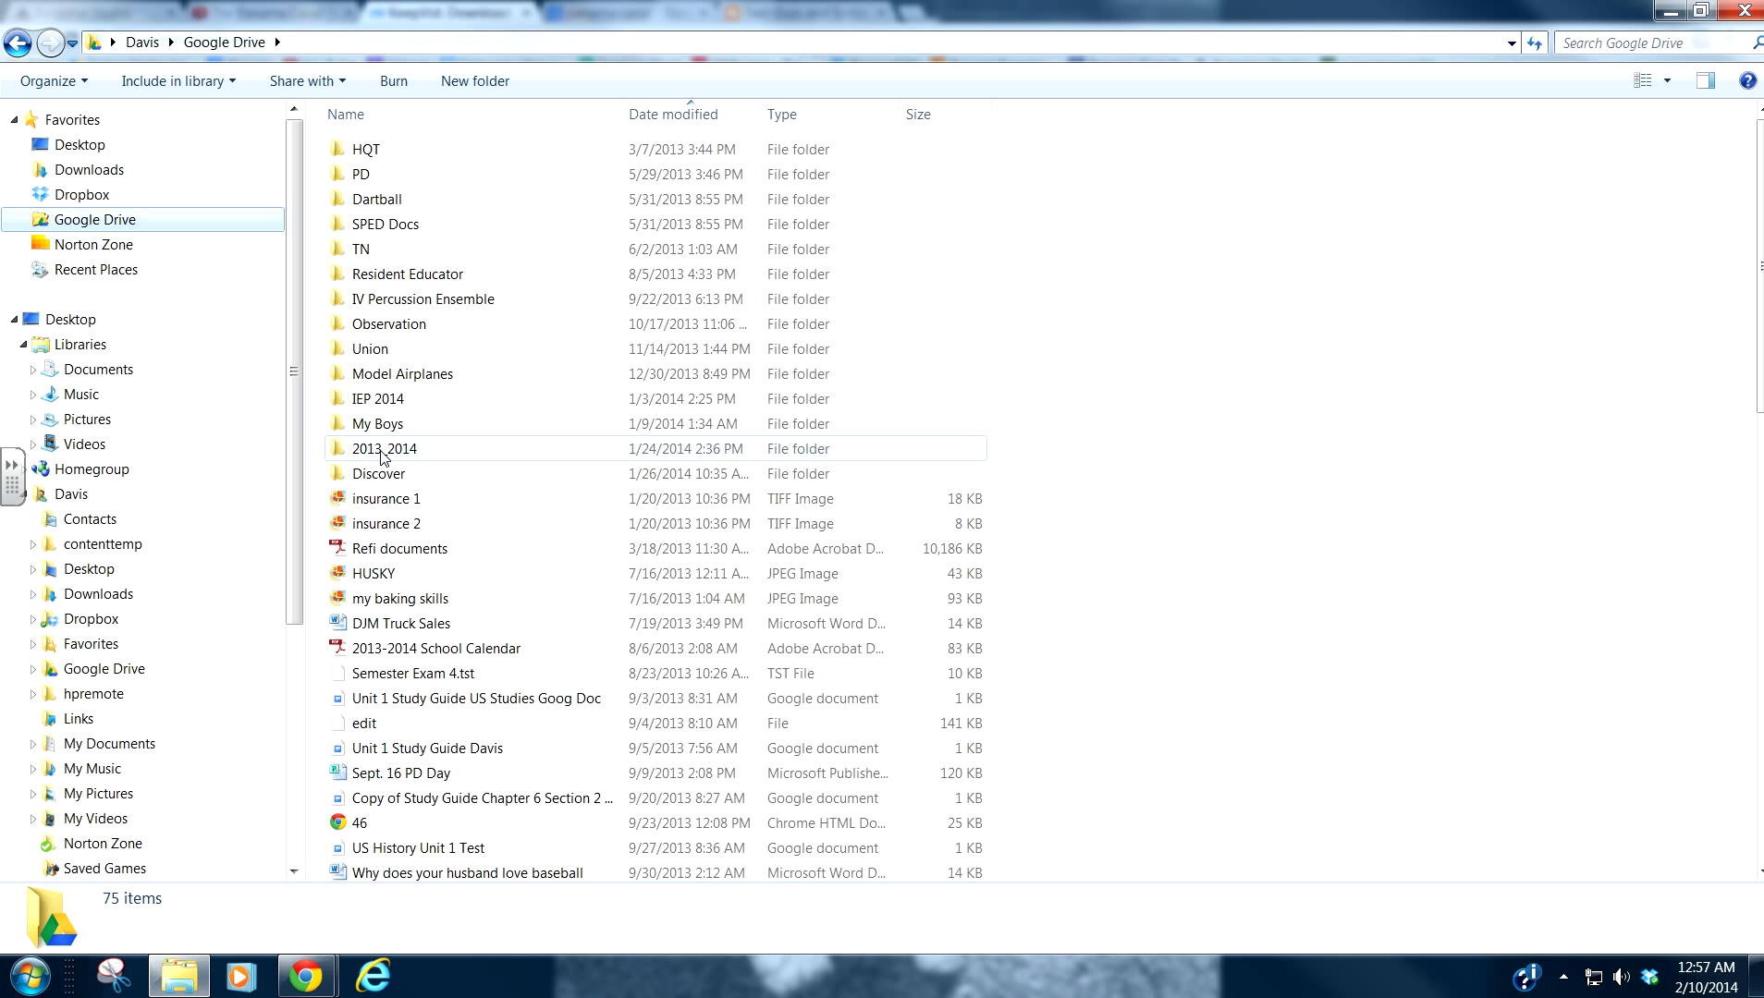
pyautogui.doubleClick(381, 451)
pyautogui.doubleClick(381, 300)
pyautogui.doubleClick(380, 174)
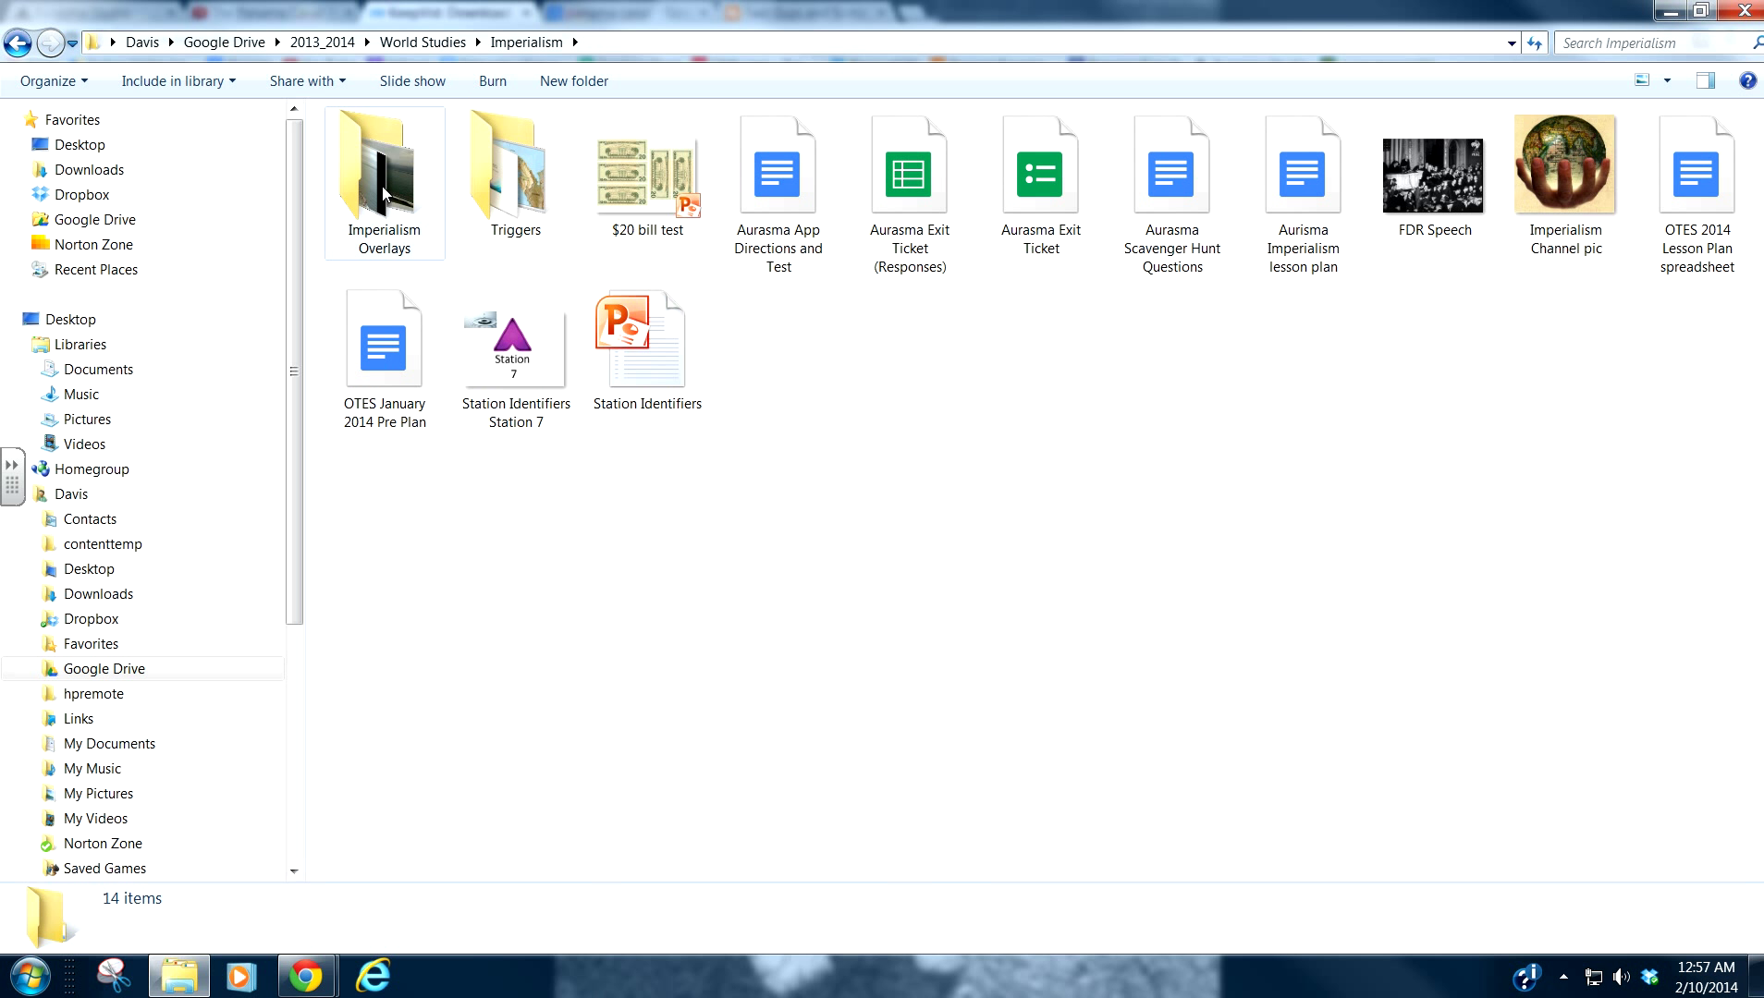
pyautogui.doubleClick(373, 196)
pyautogui.rightClick(636, 270)
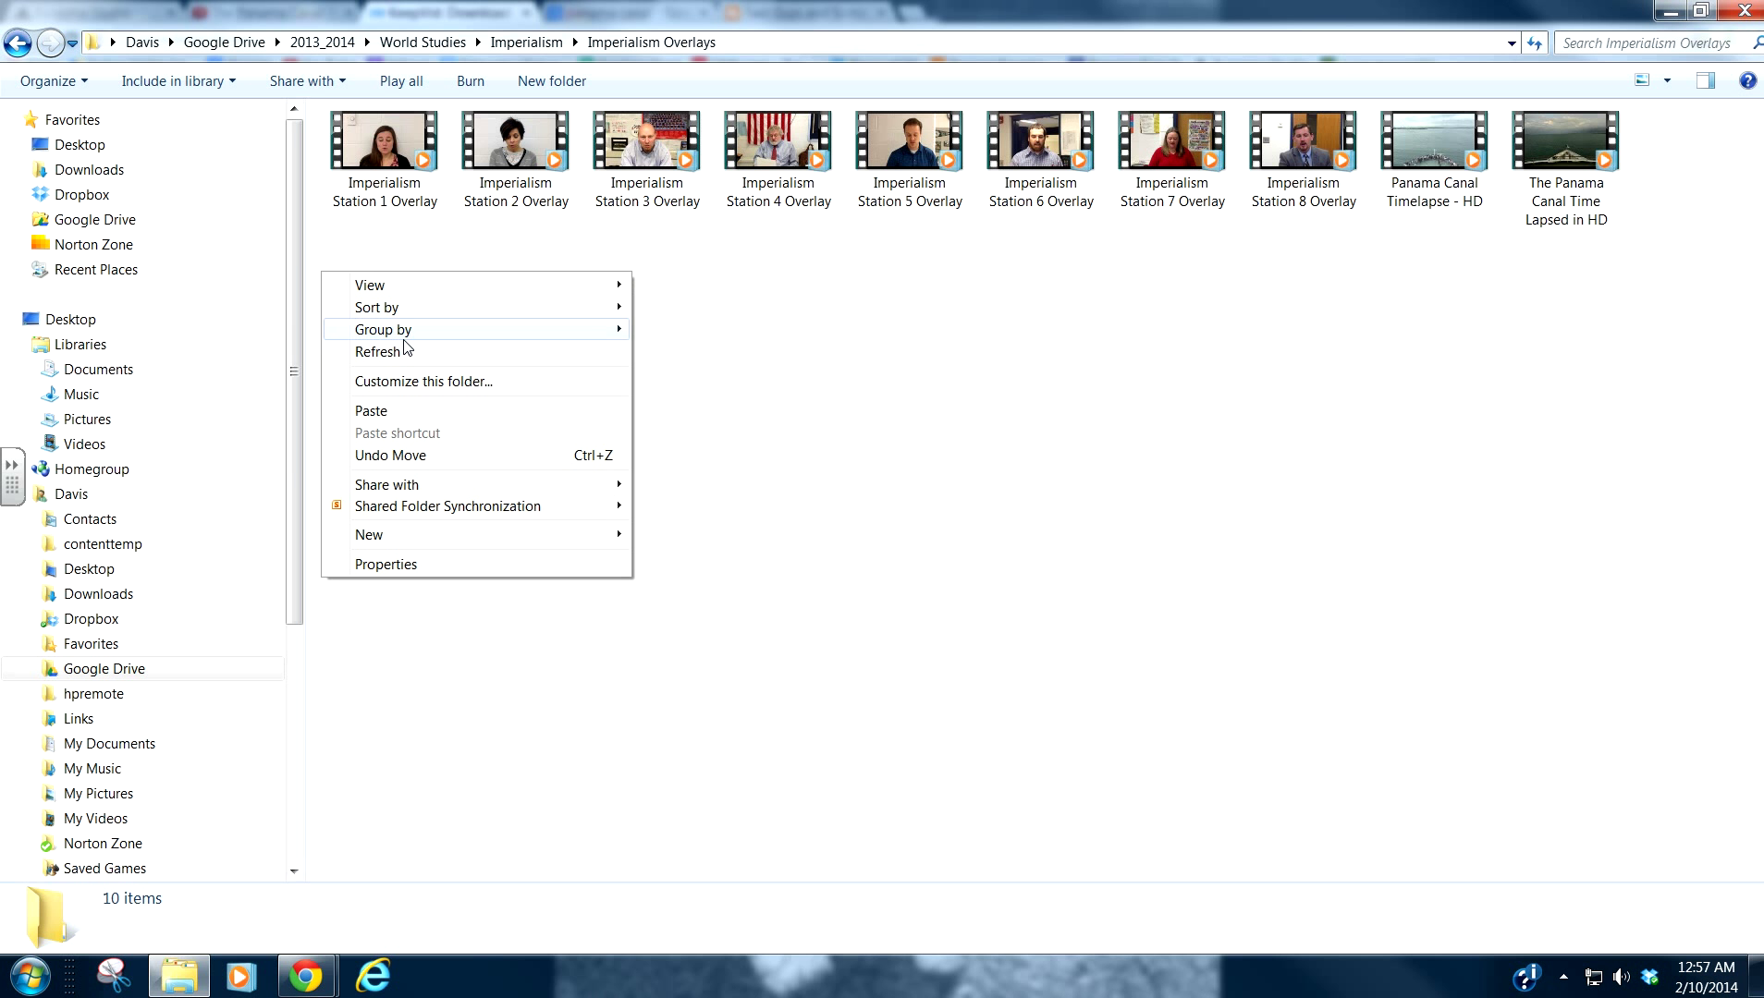
pyautogui.click(379, 414)
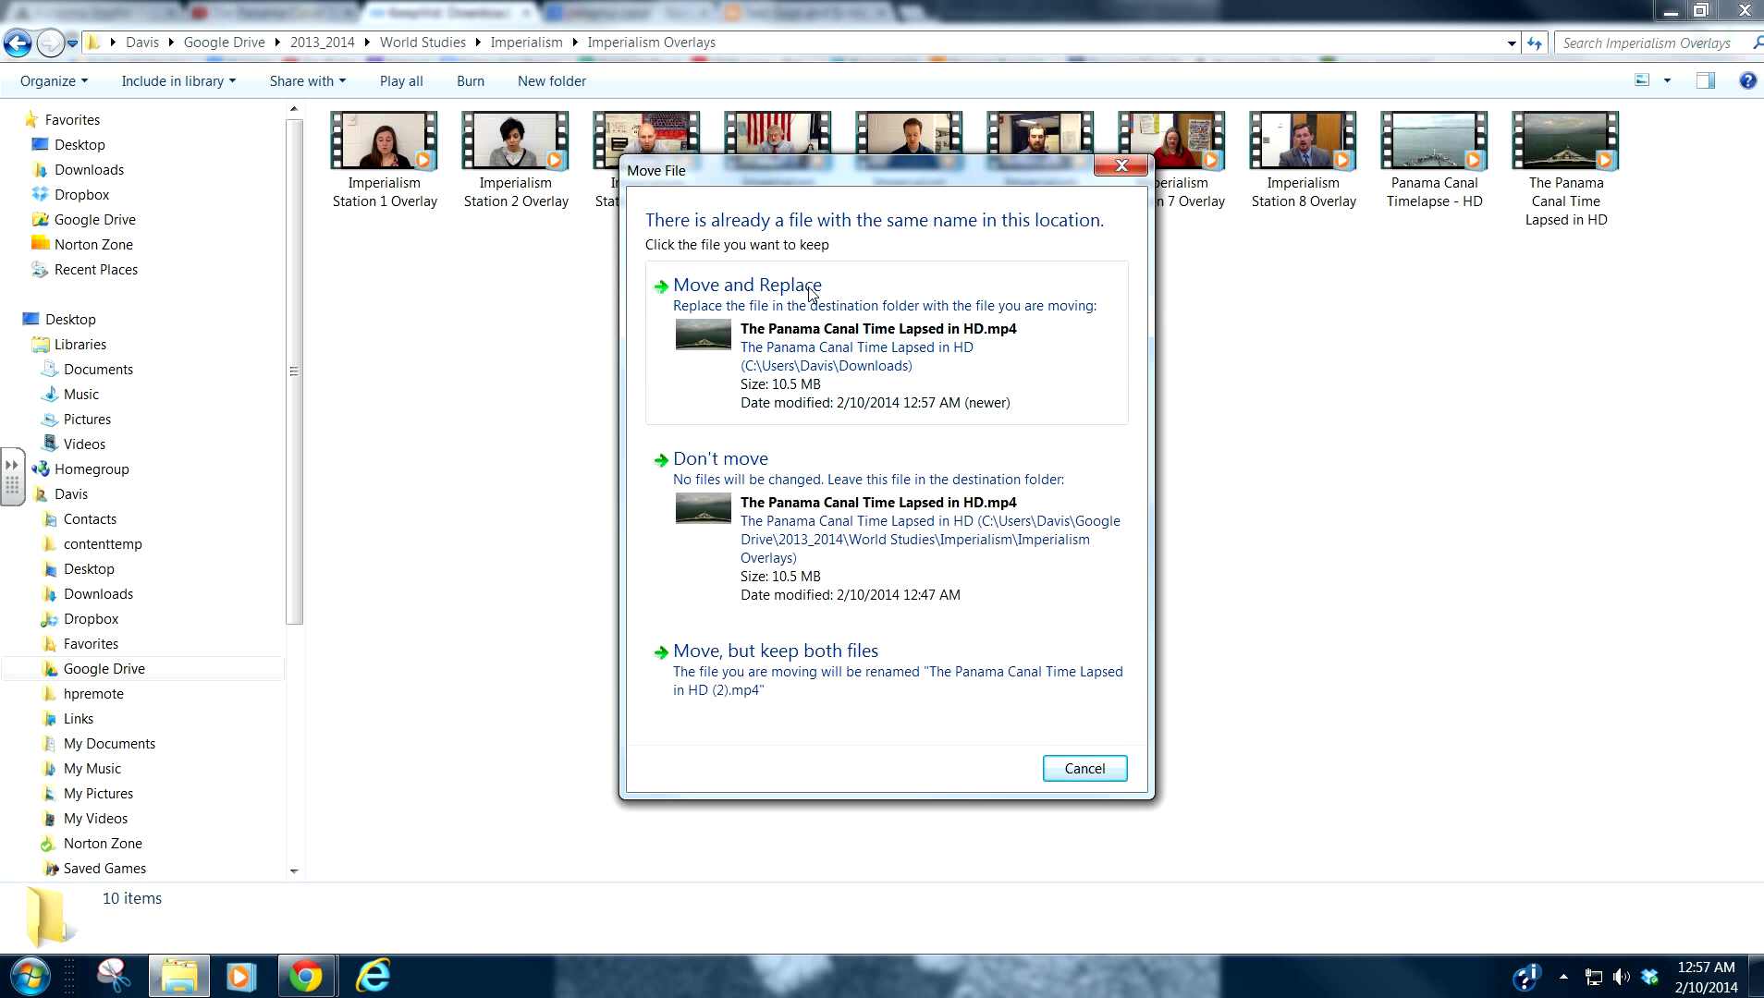
pyautogui.click(747, 285)
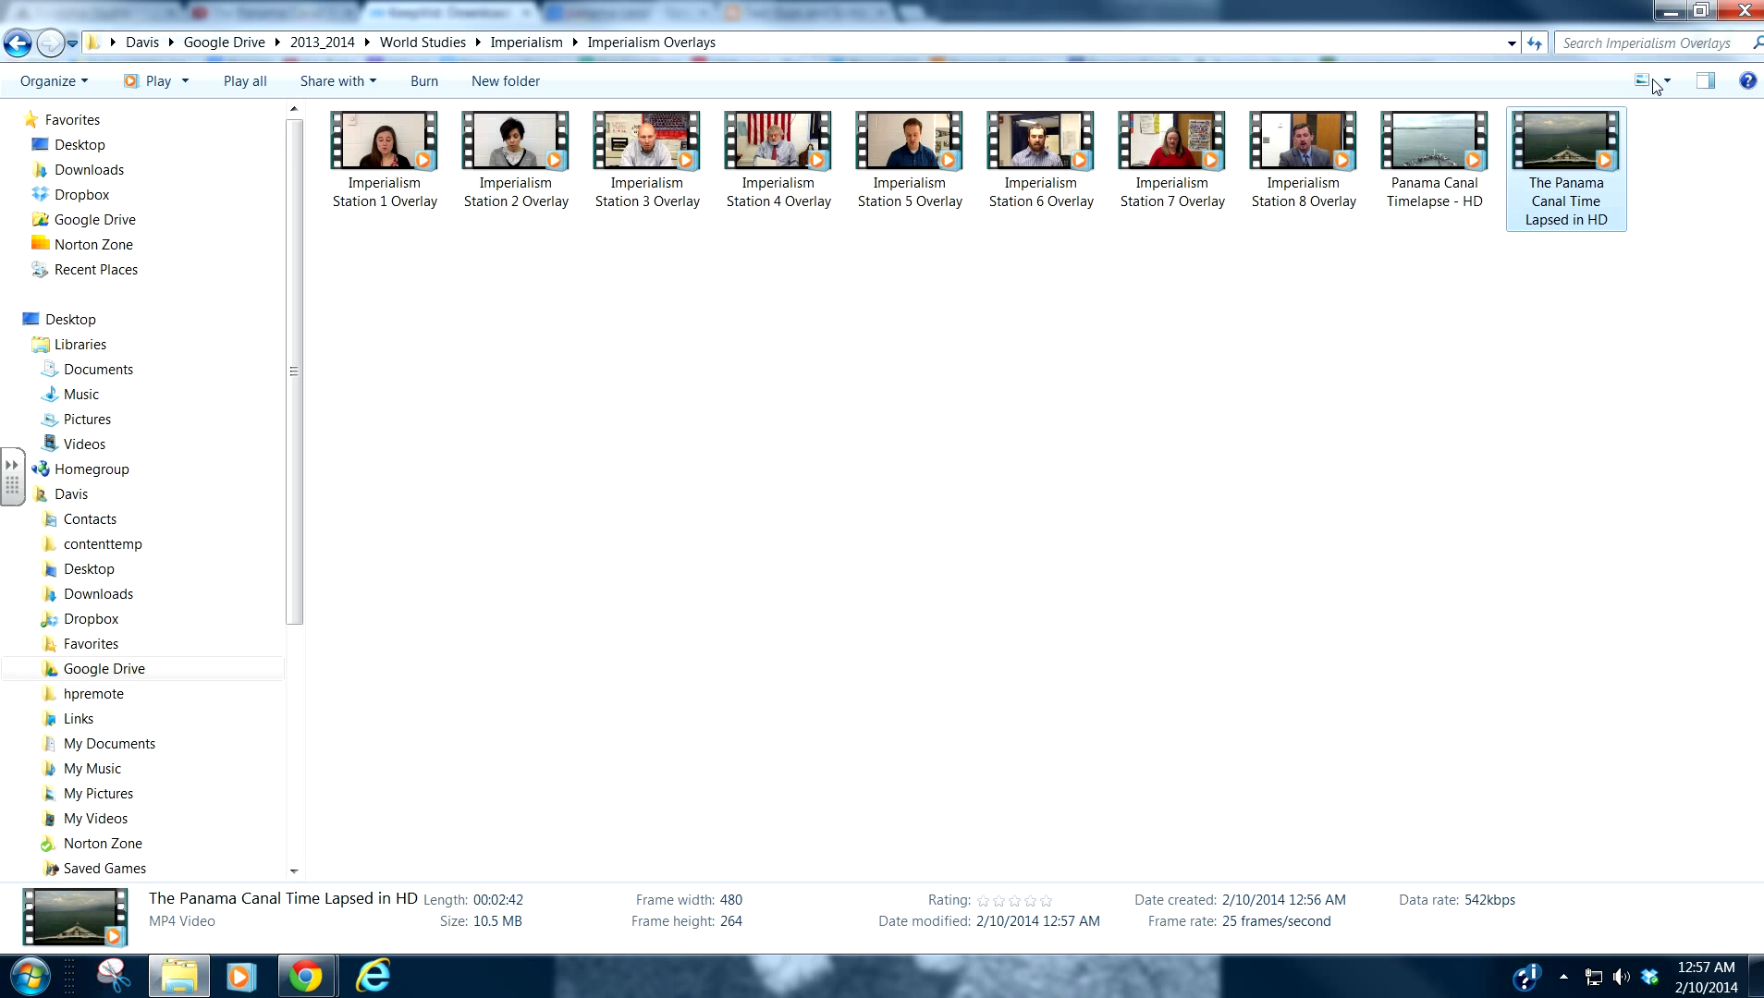
pyautogui.click(1670, 11)
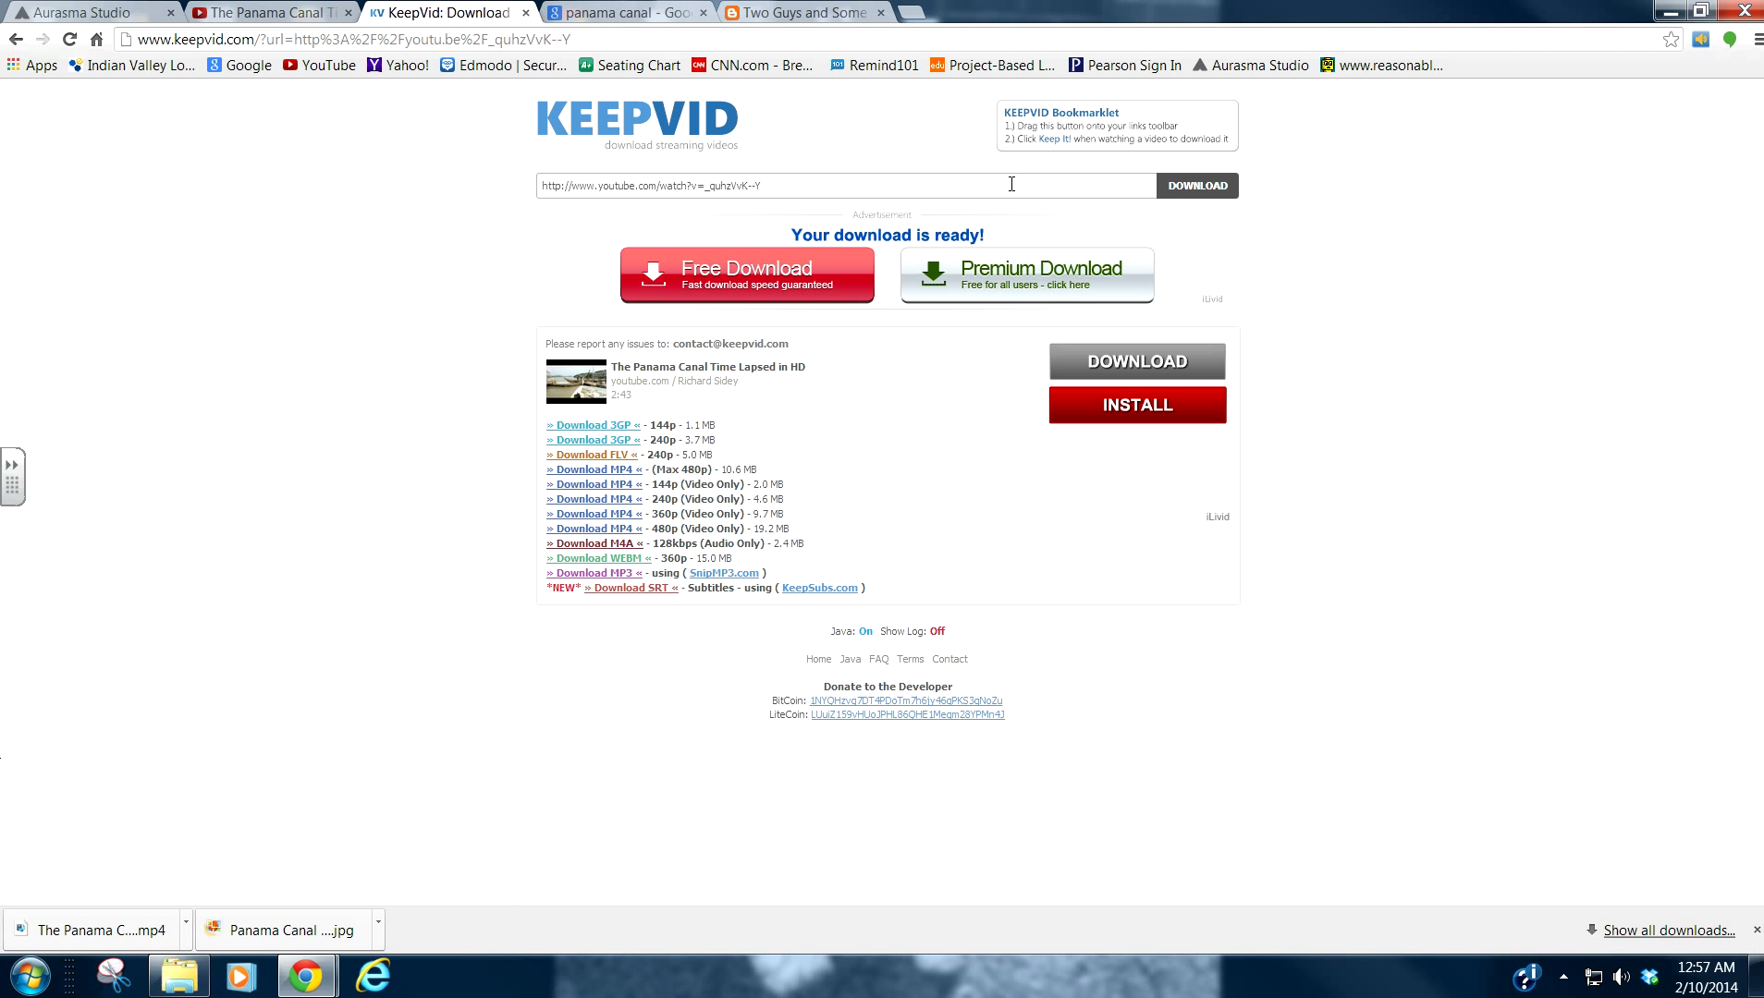
# Add and save a trigger image named Panama Canal youtube trigger using Panama Canal youtube trigger.jpg.
pyautogui.click(51, 17)
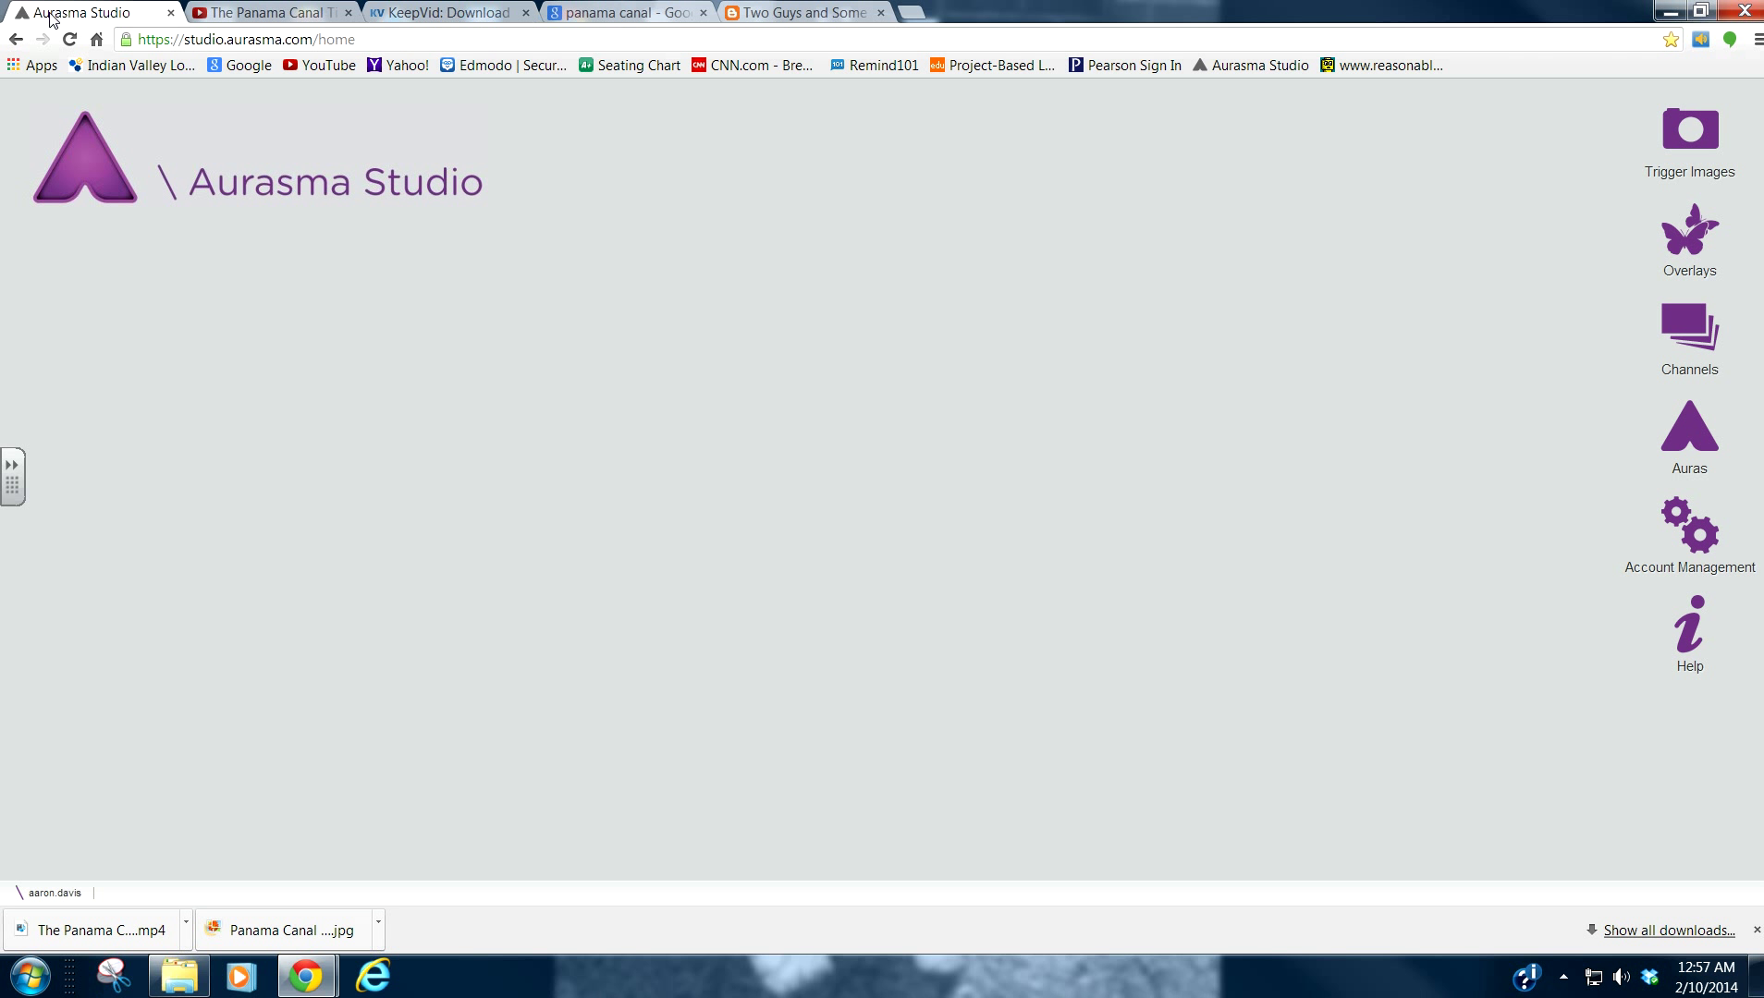
pyautogui.click(1688, 150)
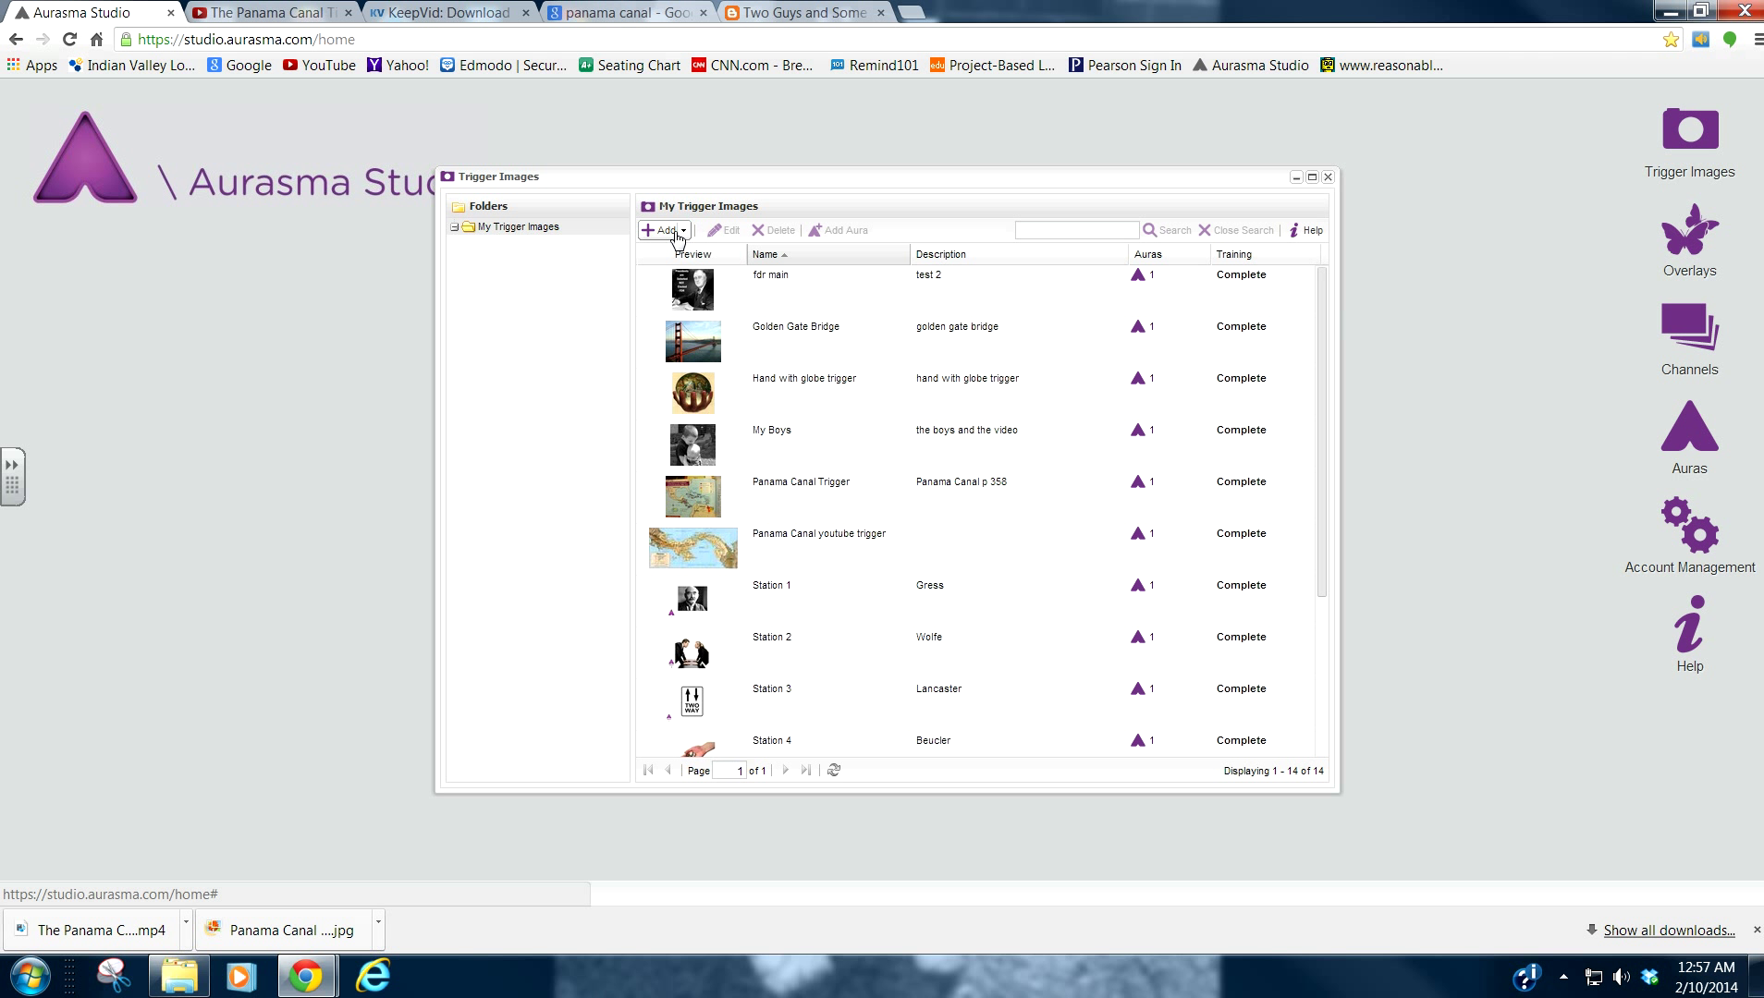
pyautogui.click(667, 231)
pyautogui.click(755, 232)
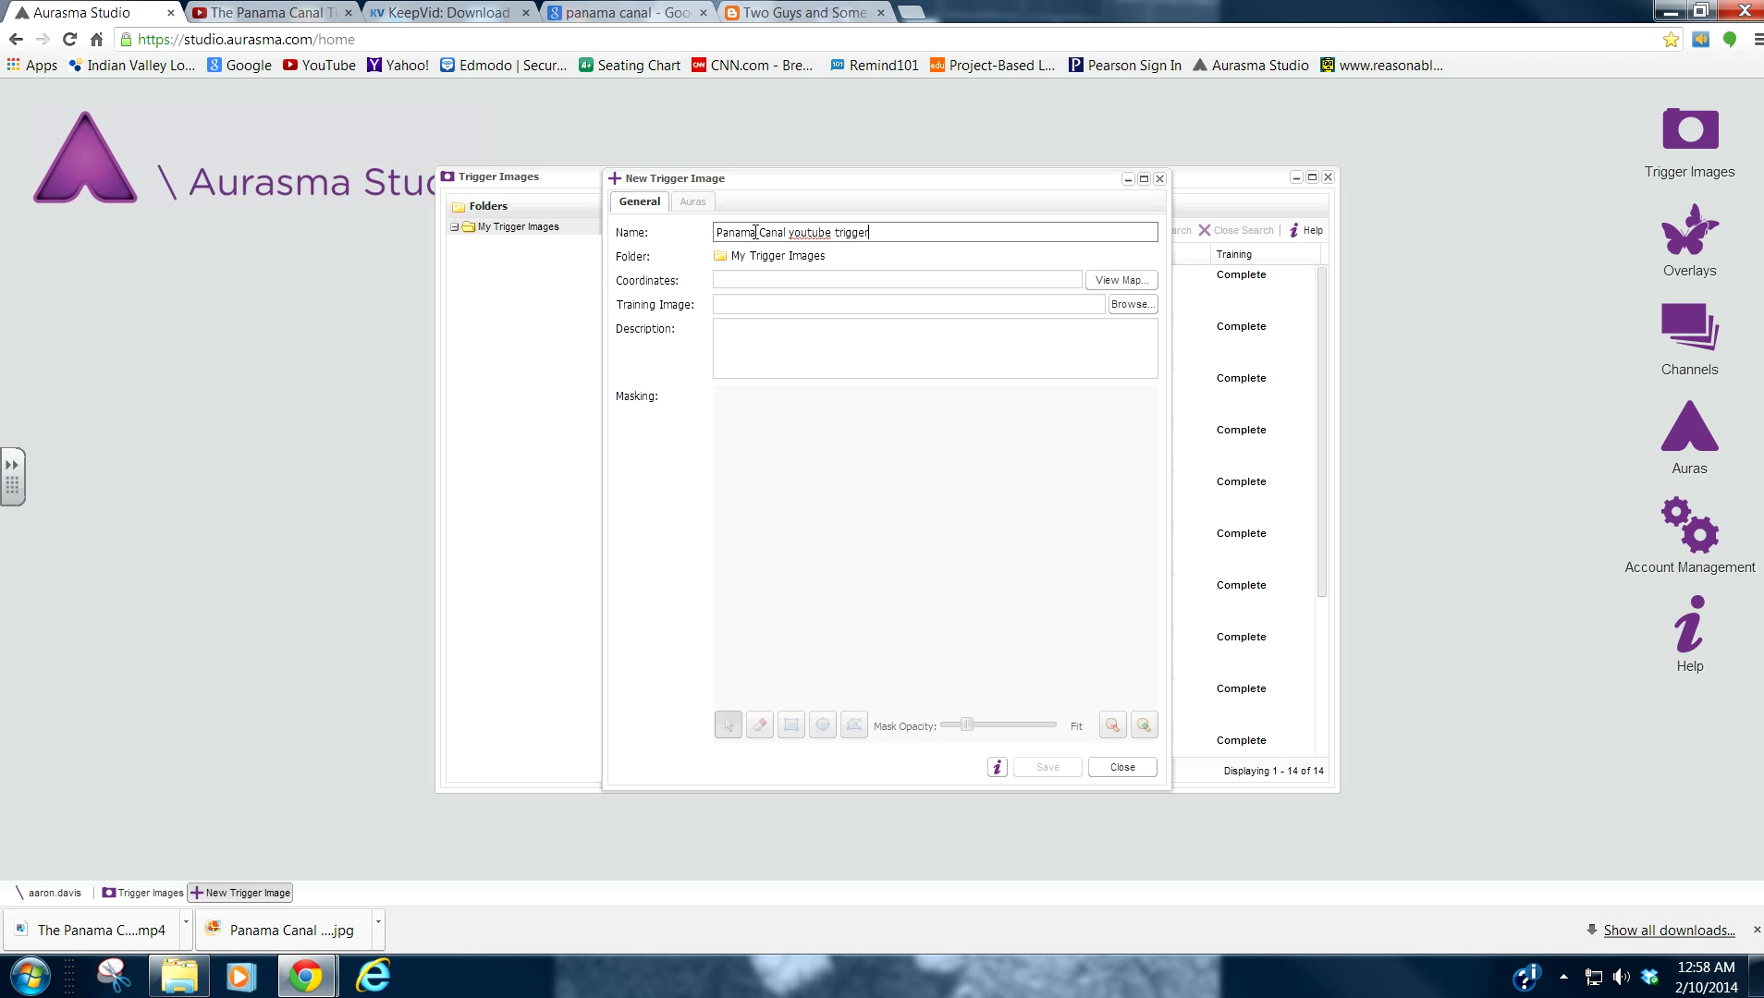
pyautogui.click(1121, 308)
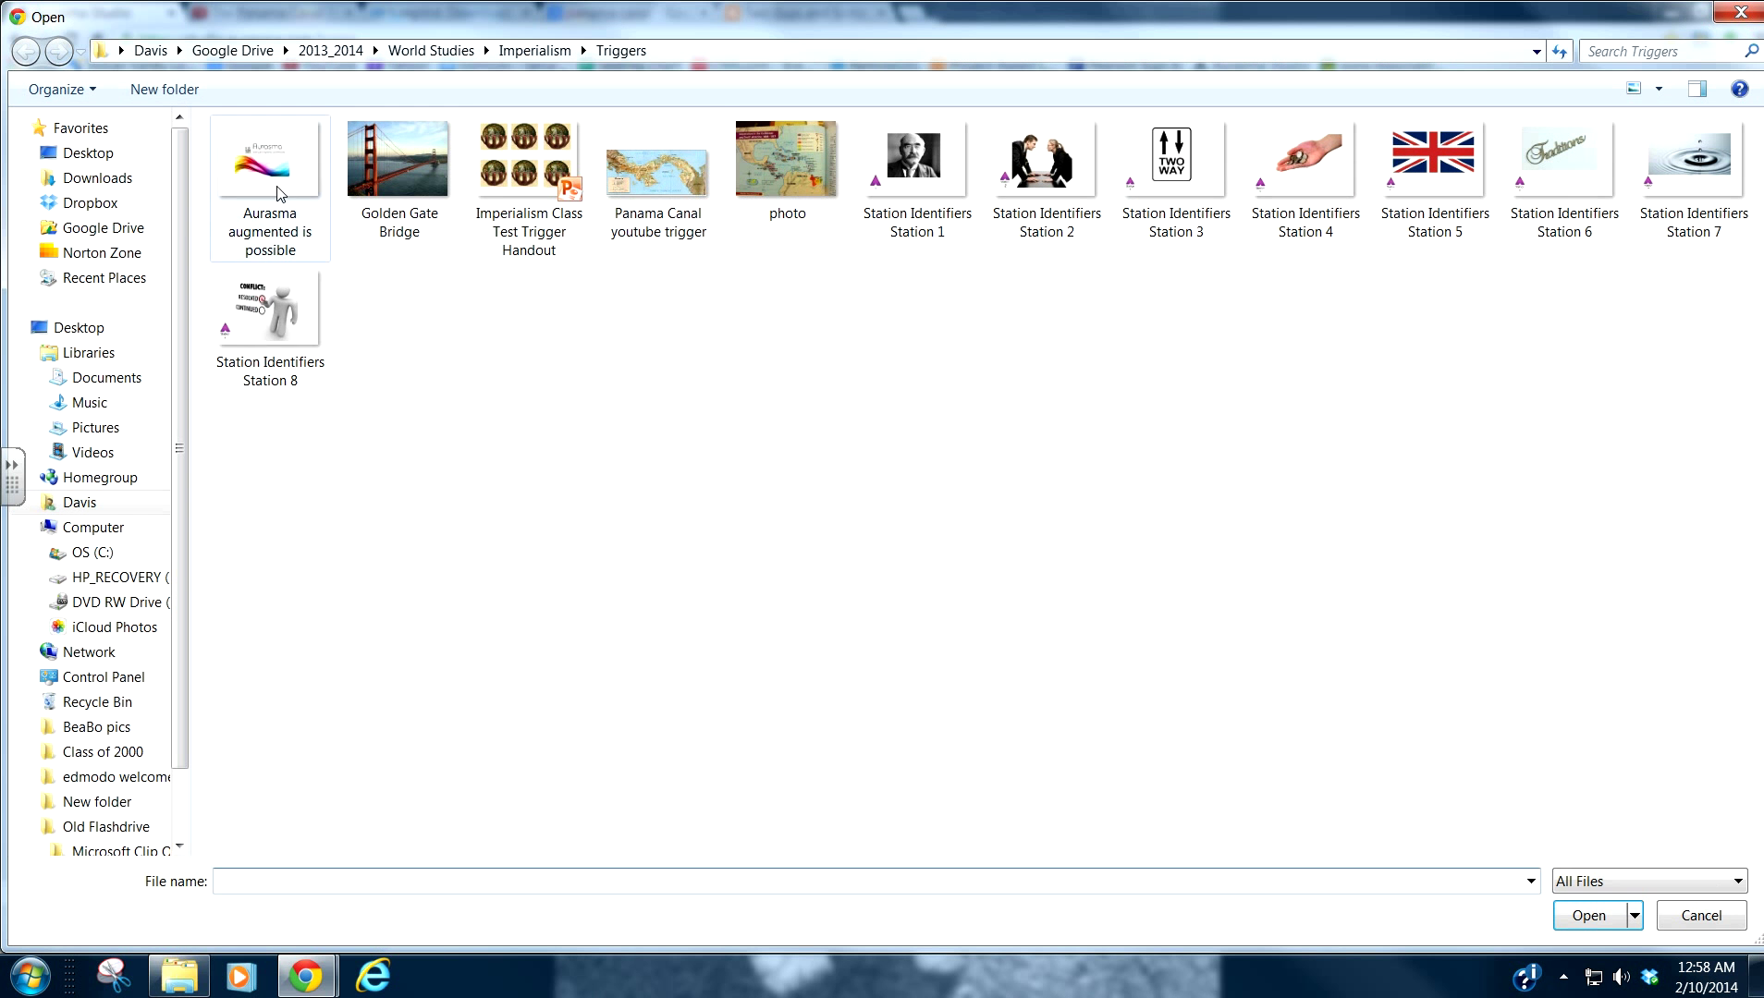
pyautogui.click(652, 168)
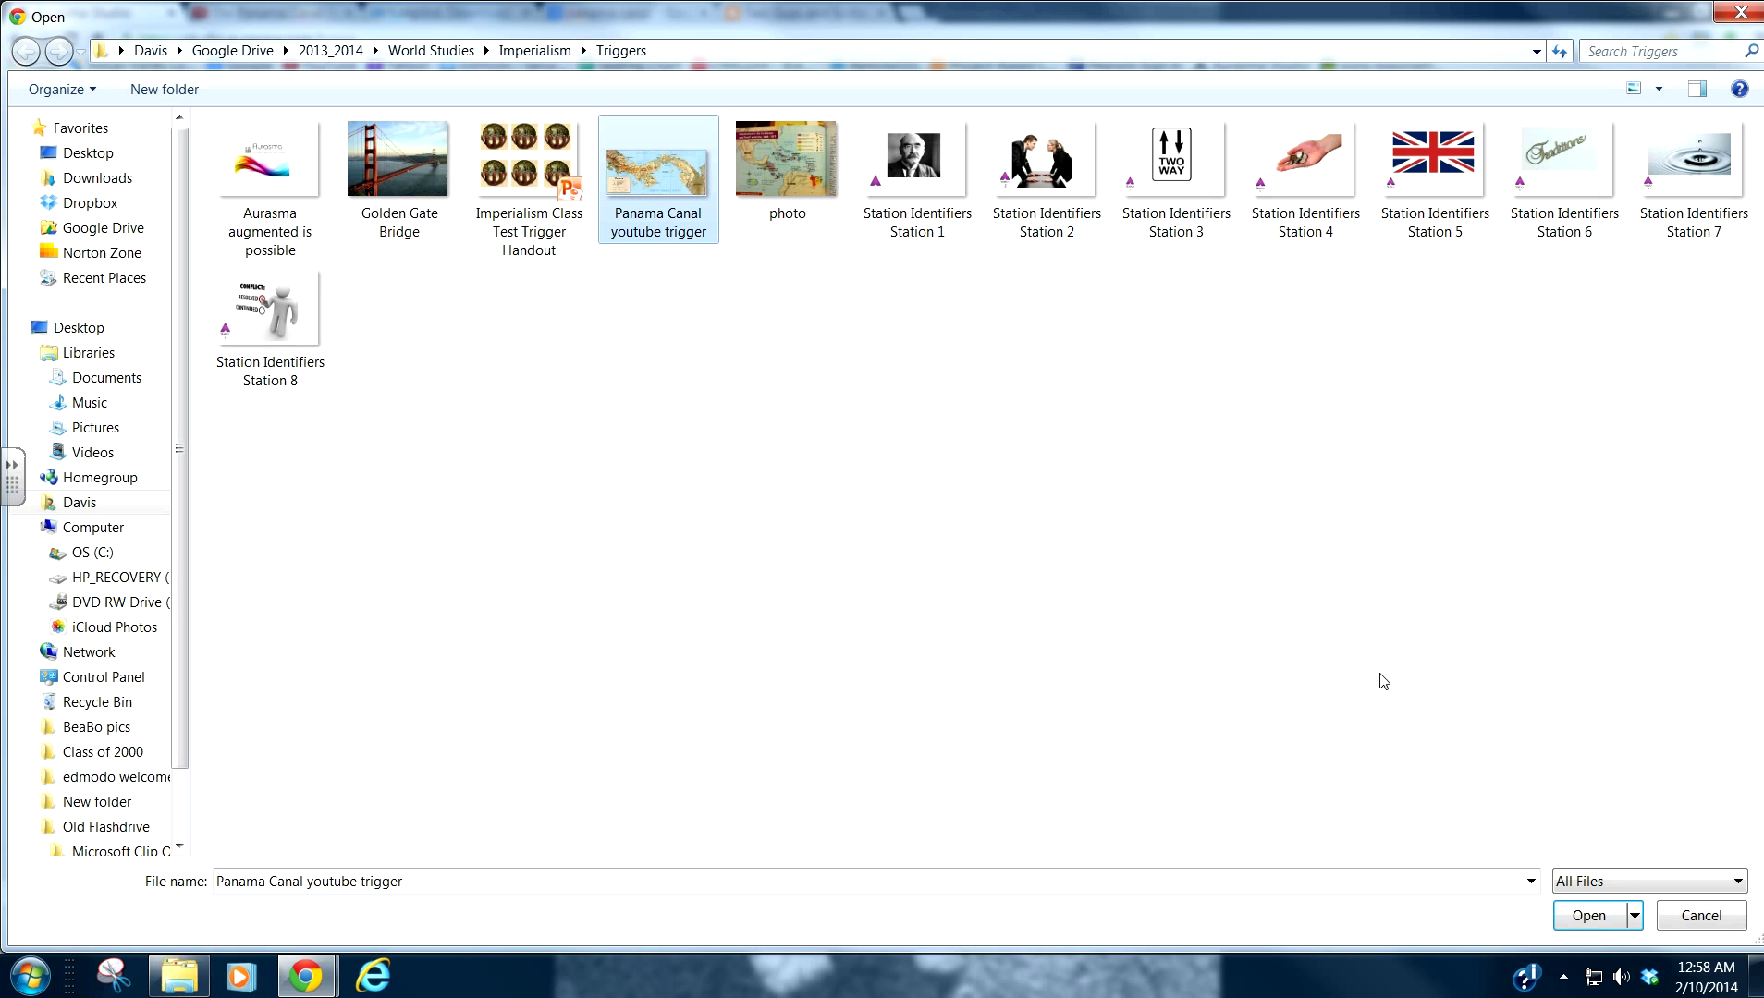
pyautogui.click(1611, 915)
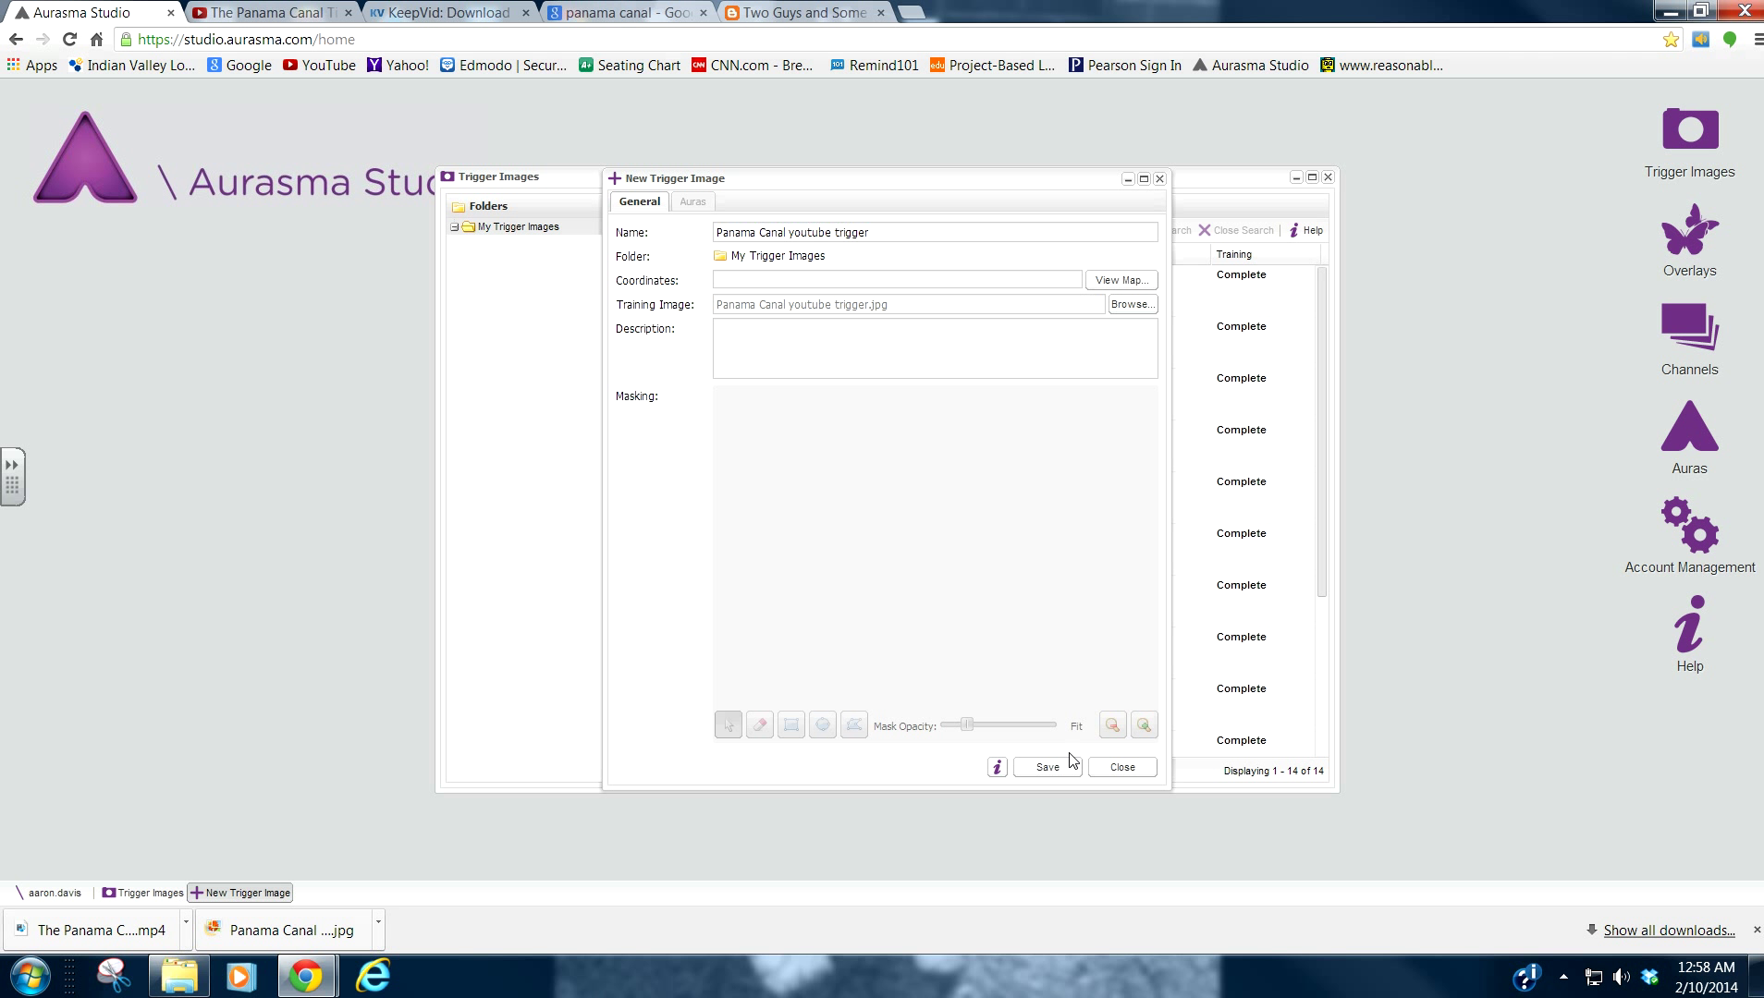
pyautogui.click(1049, 768)
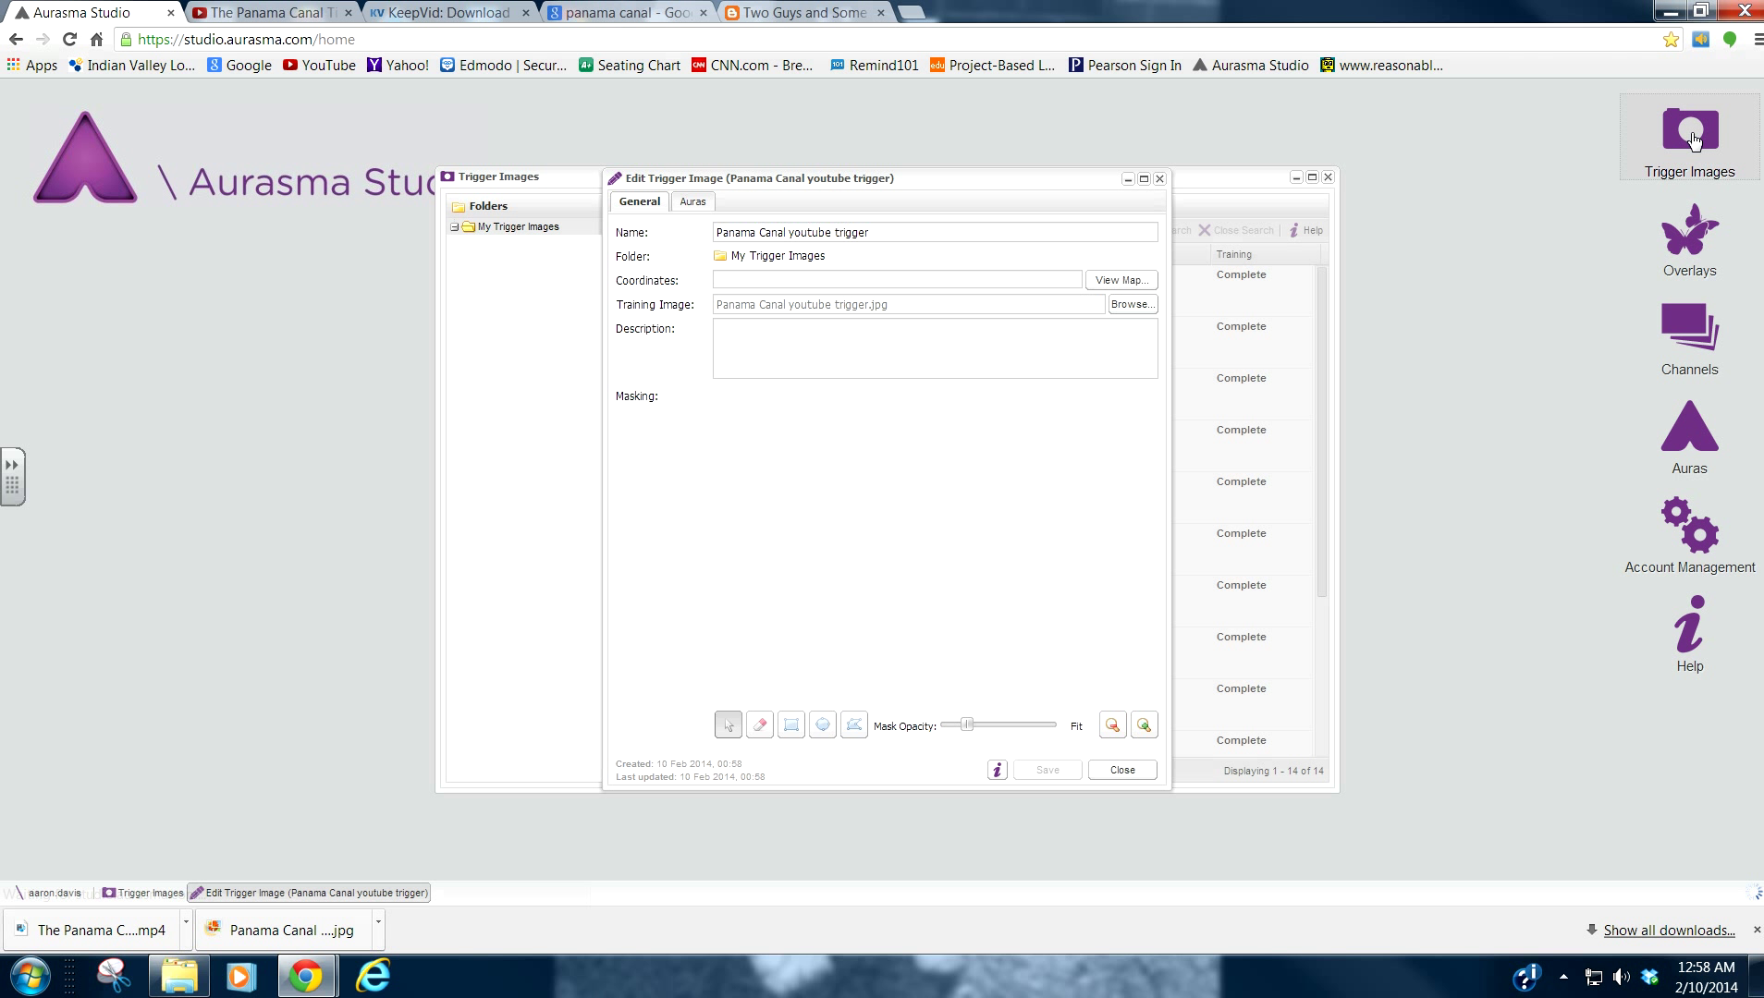
# Create a new overlay named 'Panama Canal youtube overlay', correcting the typo in the name.
pyautogui.click(1697, 254)
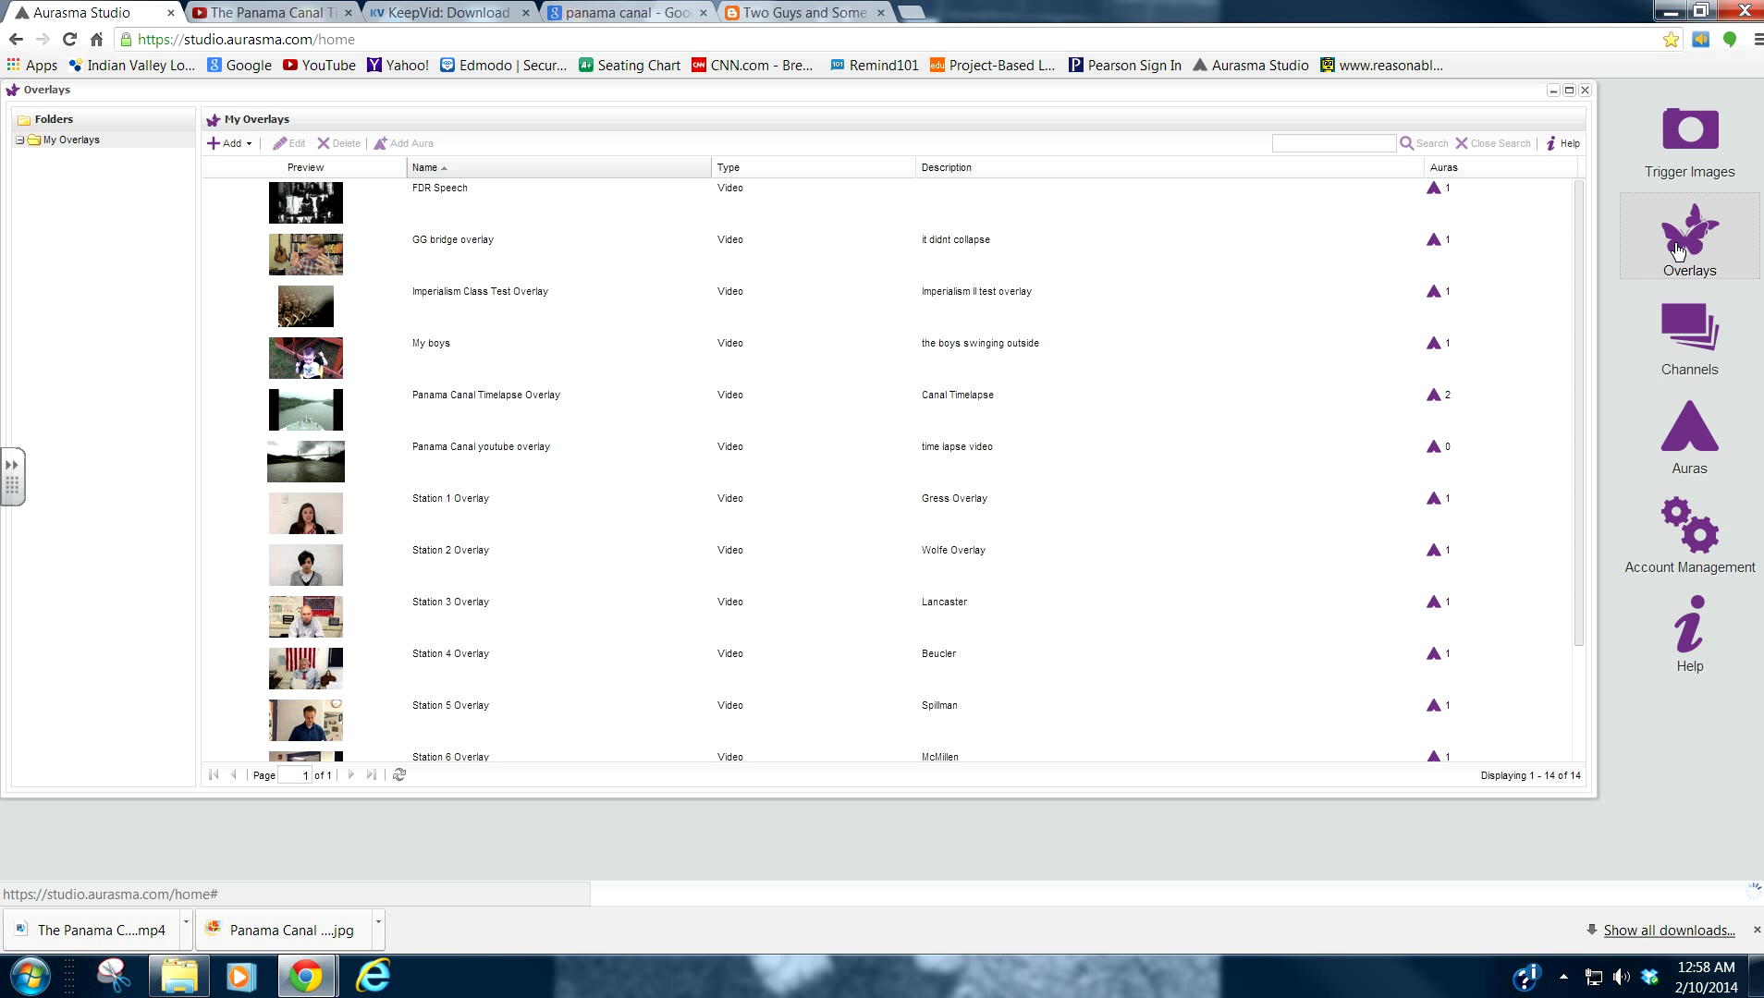
pyautogui.click(231, 144)
pyautogui.click(916, 314)
pyautogui.write('Panama Canal')
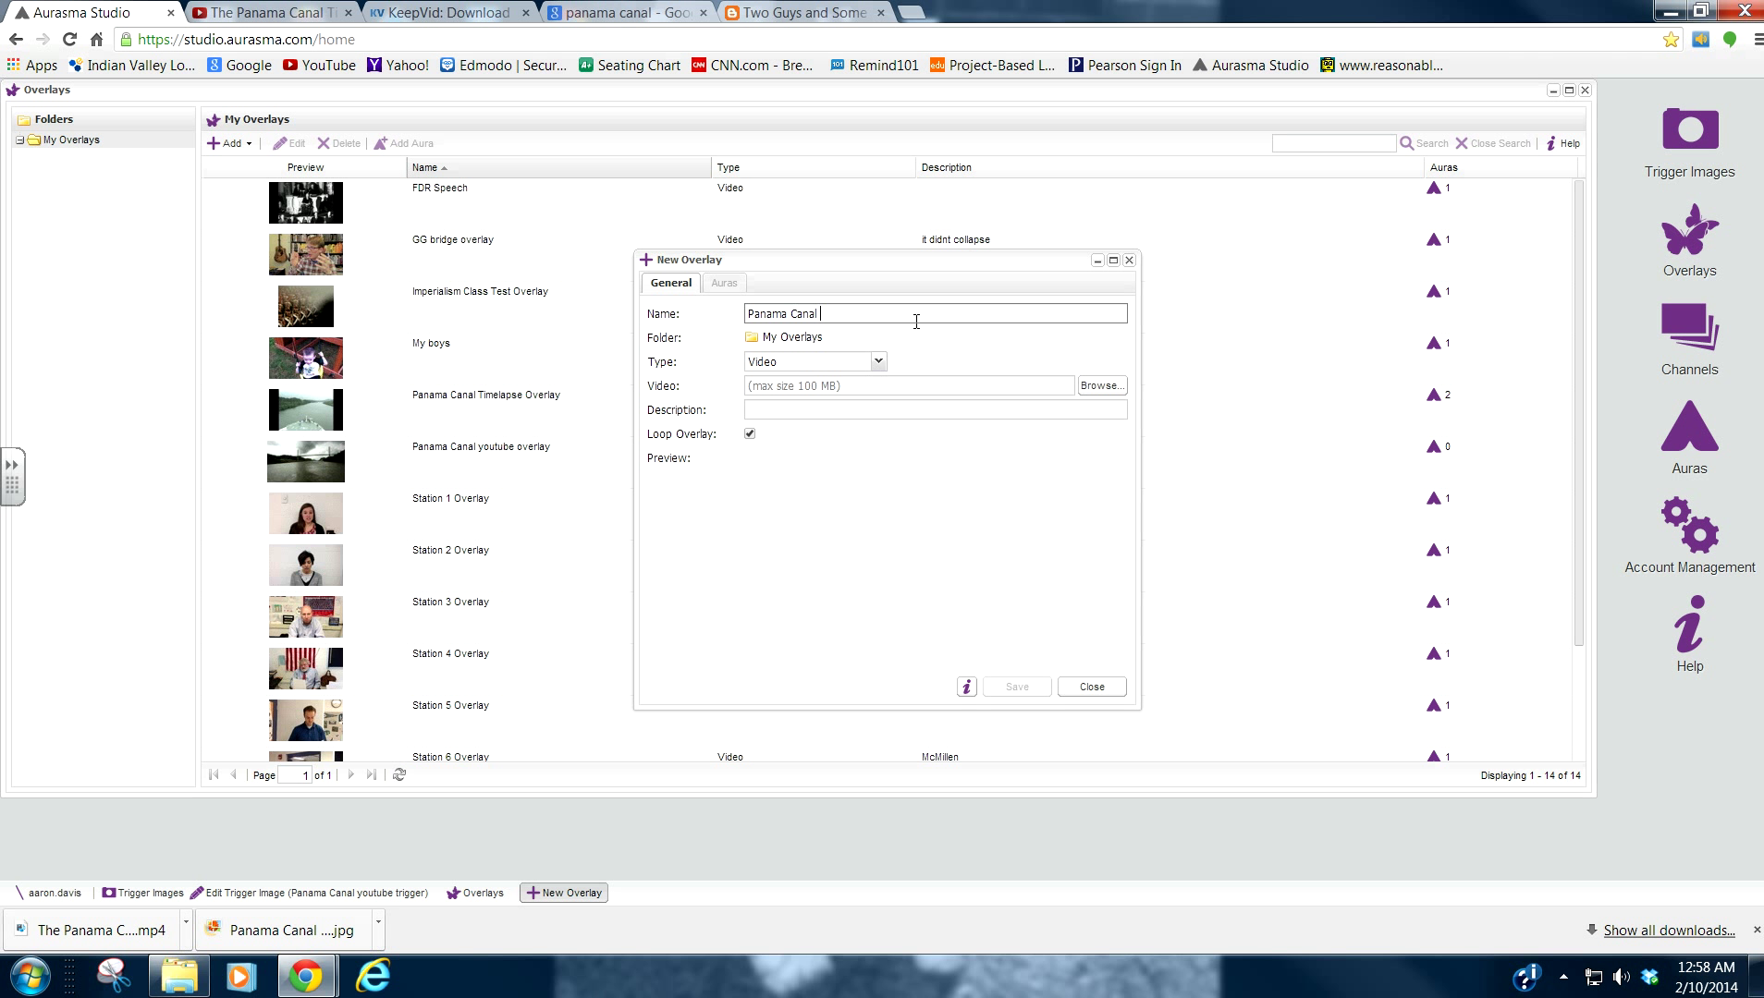
pyautogui.write(' youtube overalay')
pyautogui.press('BackSpace')
pyautogui.press('BackSpace')
pyautogui.press('BackSpace')
pyautogui.write('lay')
# Attach The Panama Canal Time Lapsed in HD.mp4 from Imperialism Overlays, describe it 'time lapse', and save.
pyautogui.click(1100, 385)
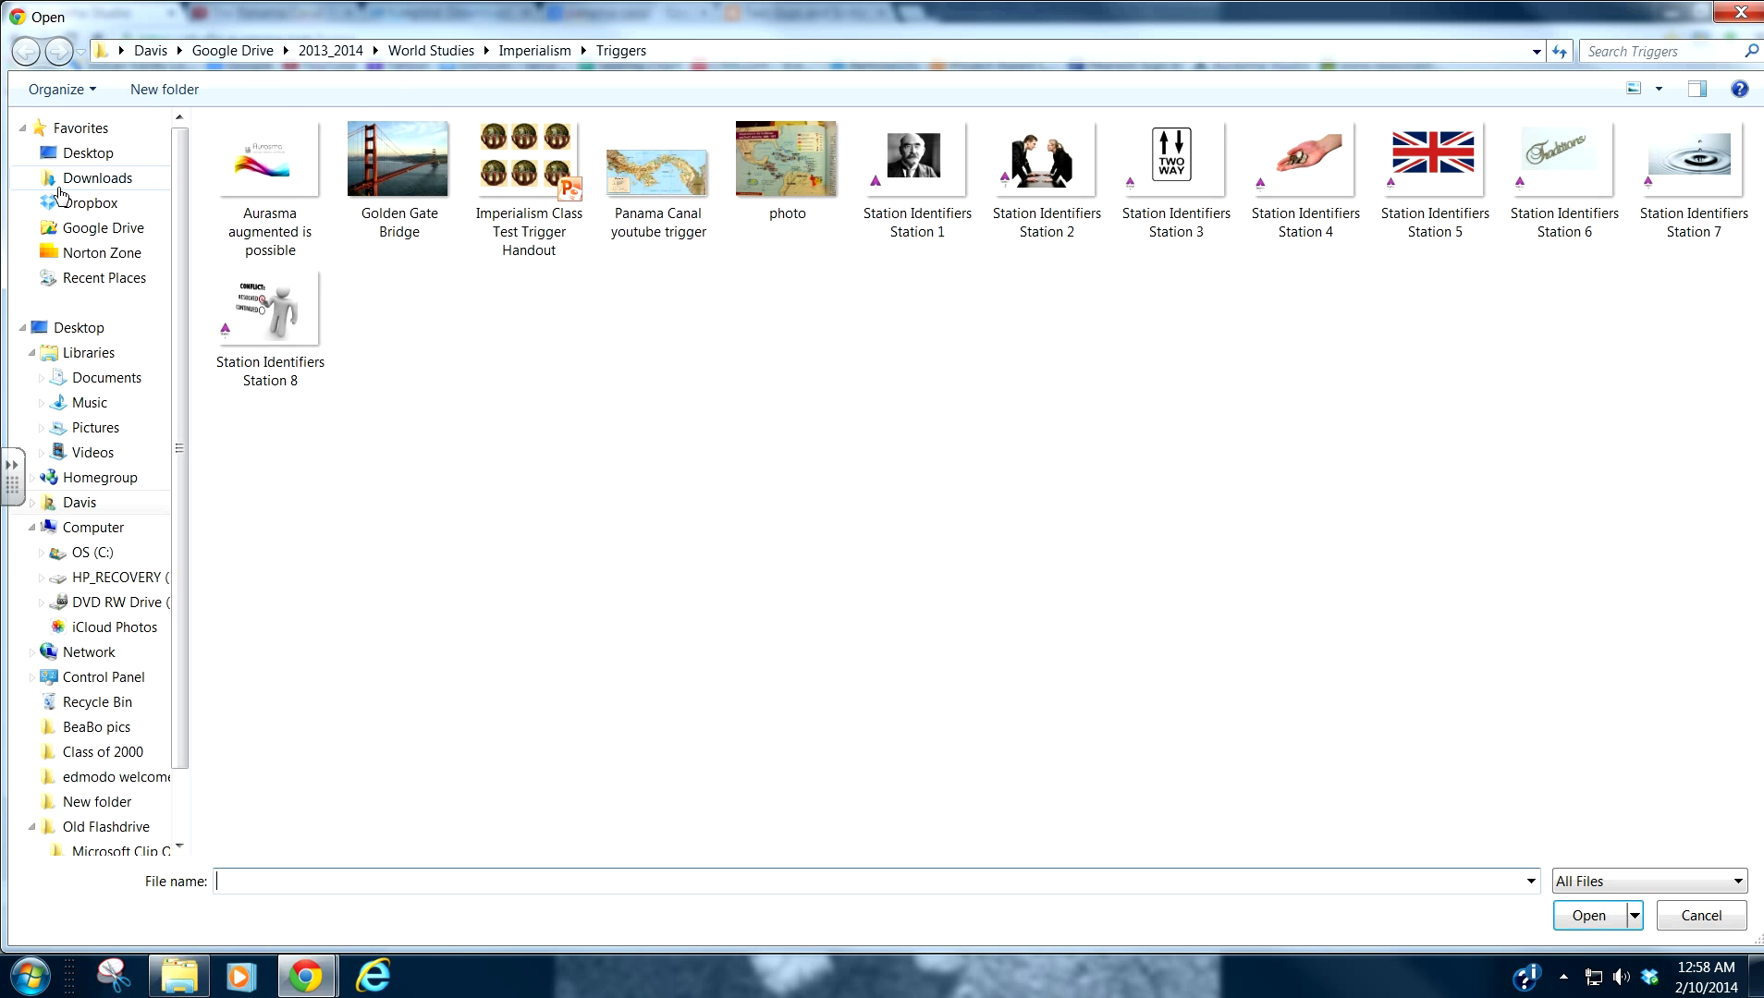
pyautogui.click(537, 51)
pyautogui.doubleClick(262, 228)
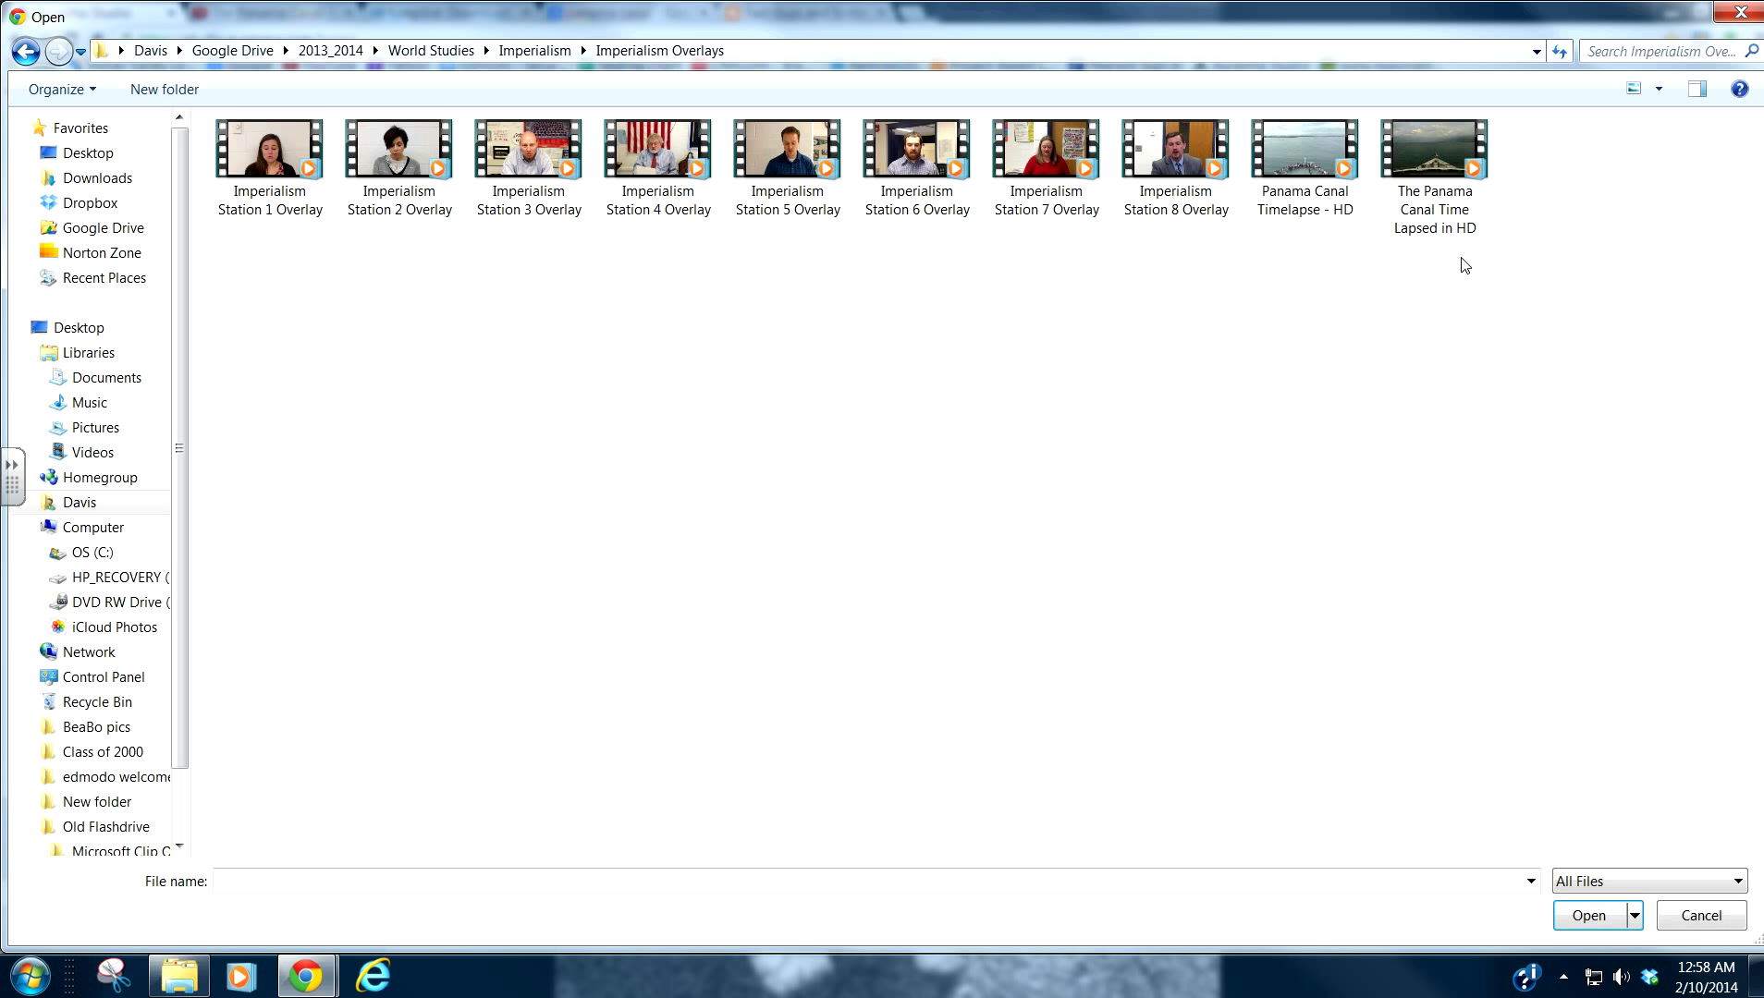
pyautogui.click(1414, 160)
pyautogui.click(1587, 916)
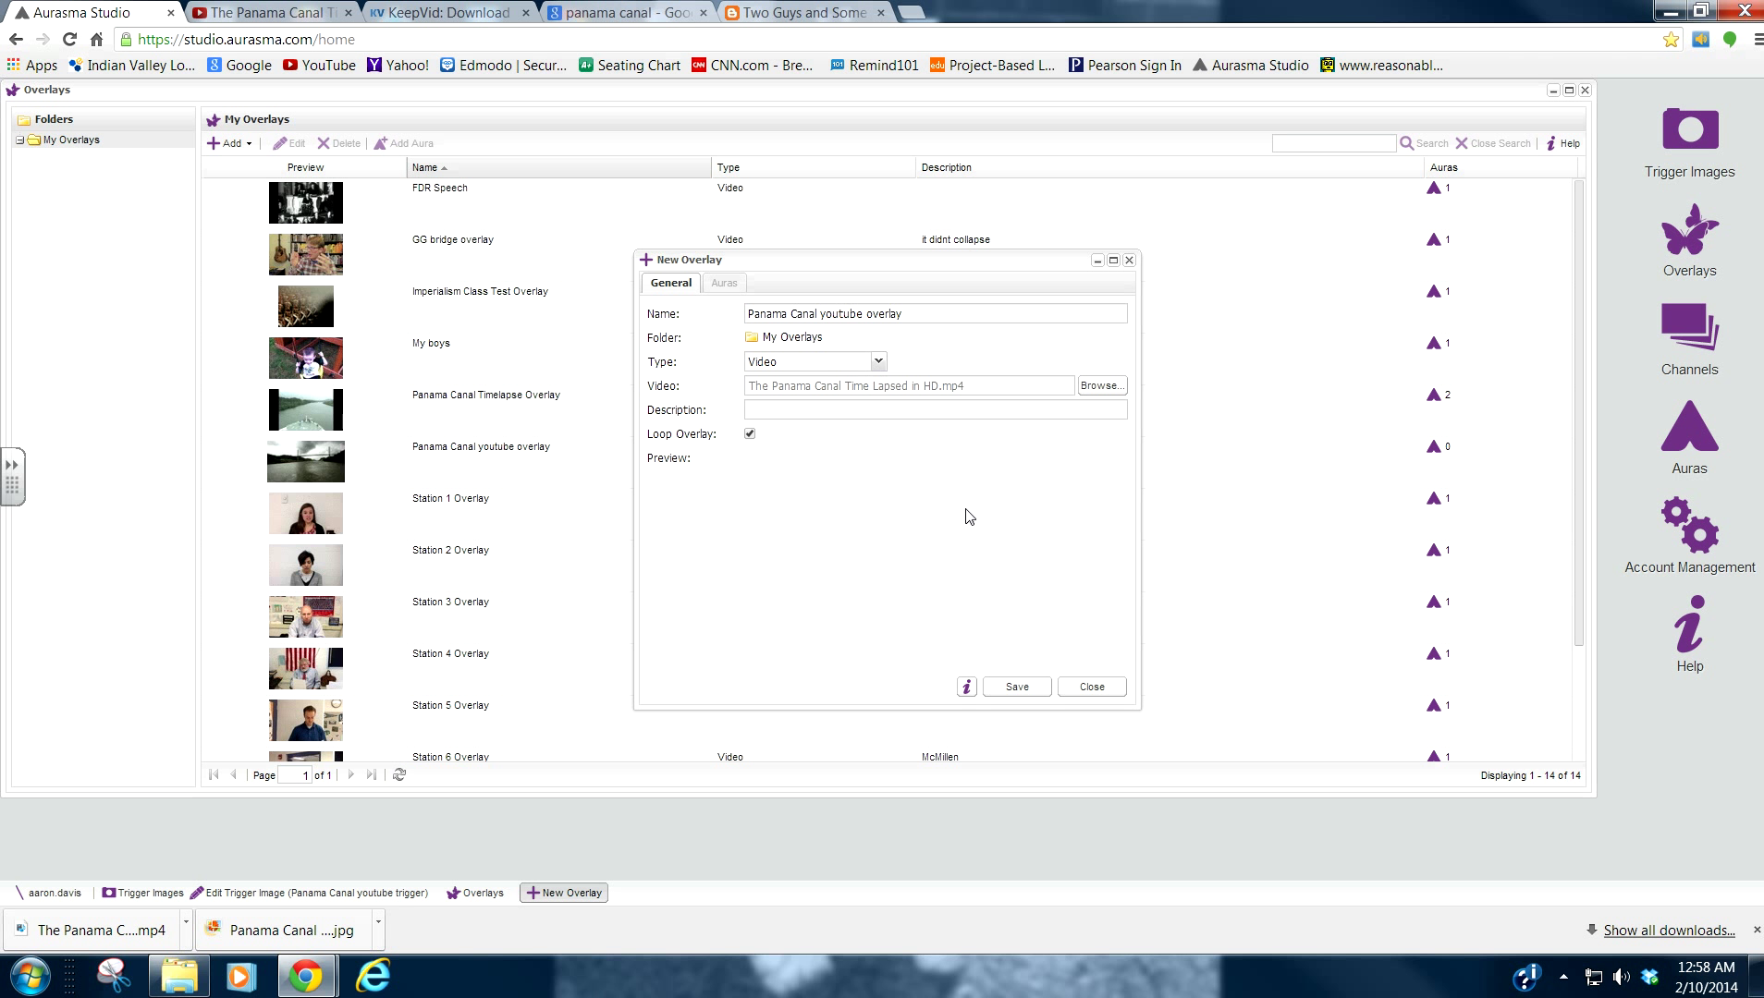
pyautogui.click(924, 409)
pyautogui.write('time lapse')
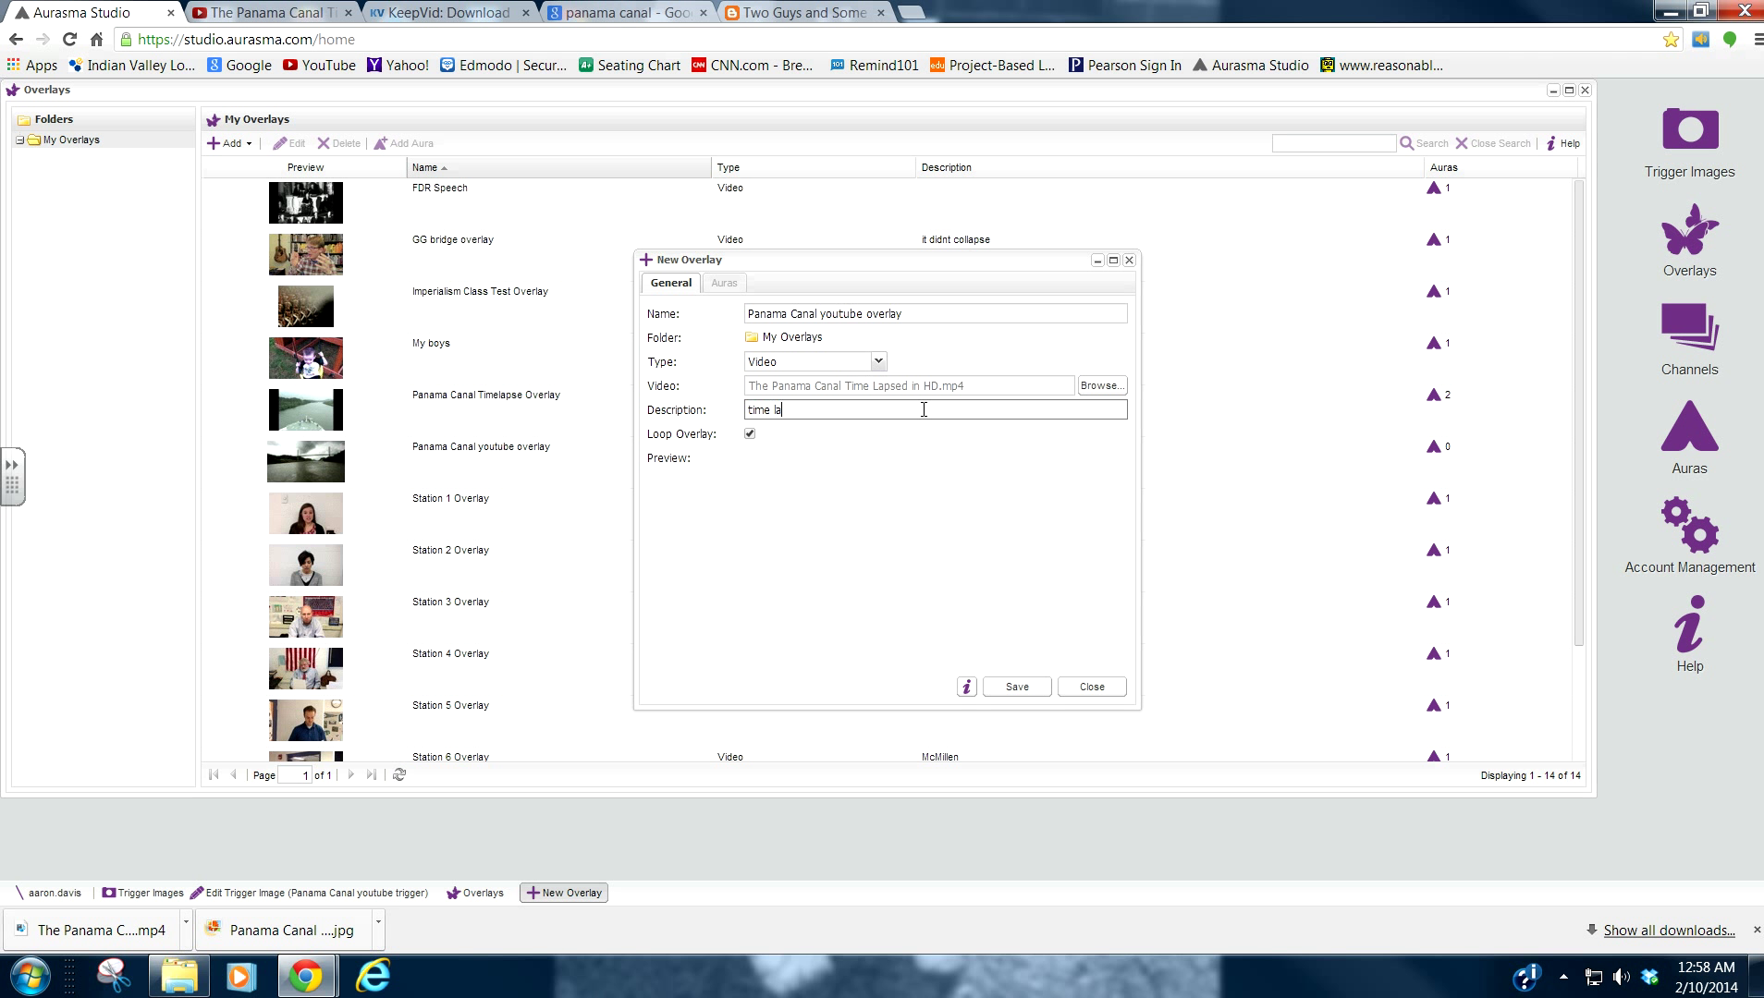
pyautogui.click(1029, 693)
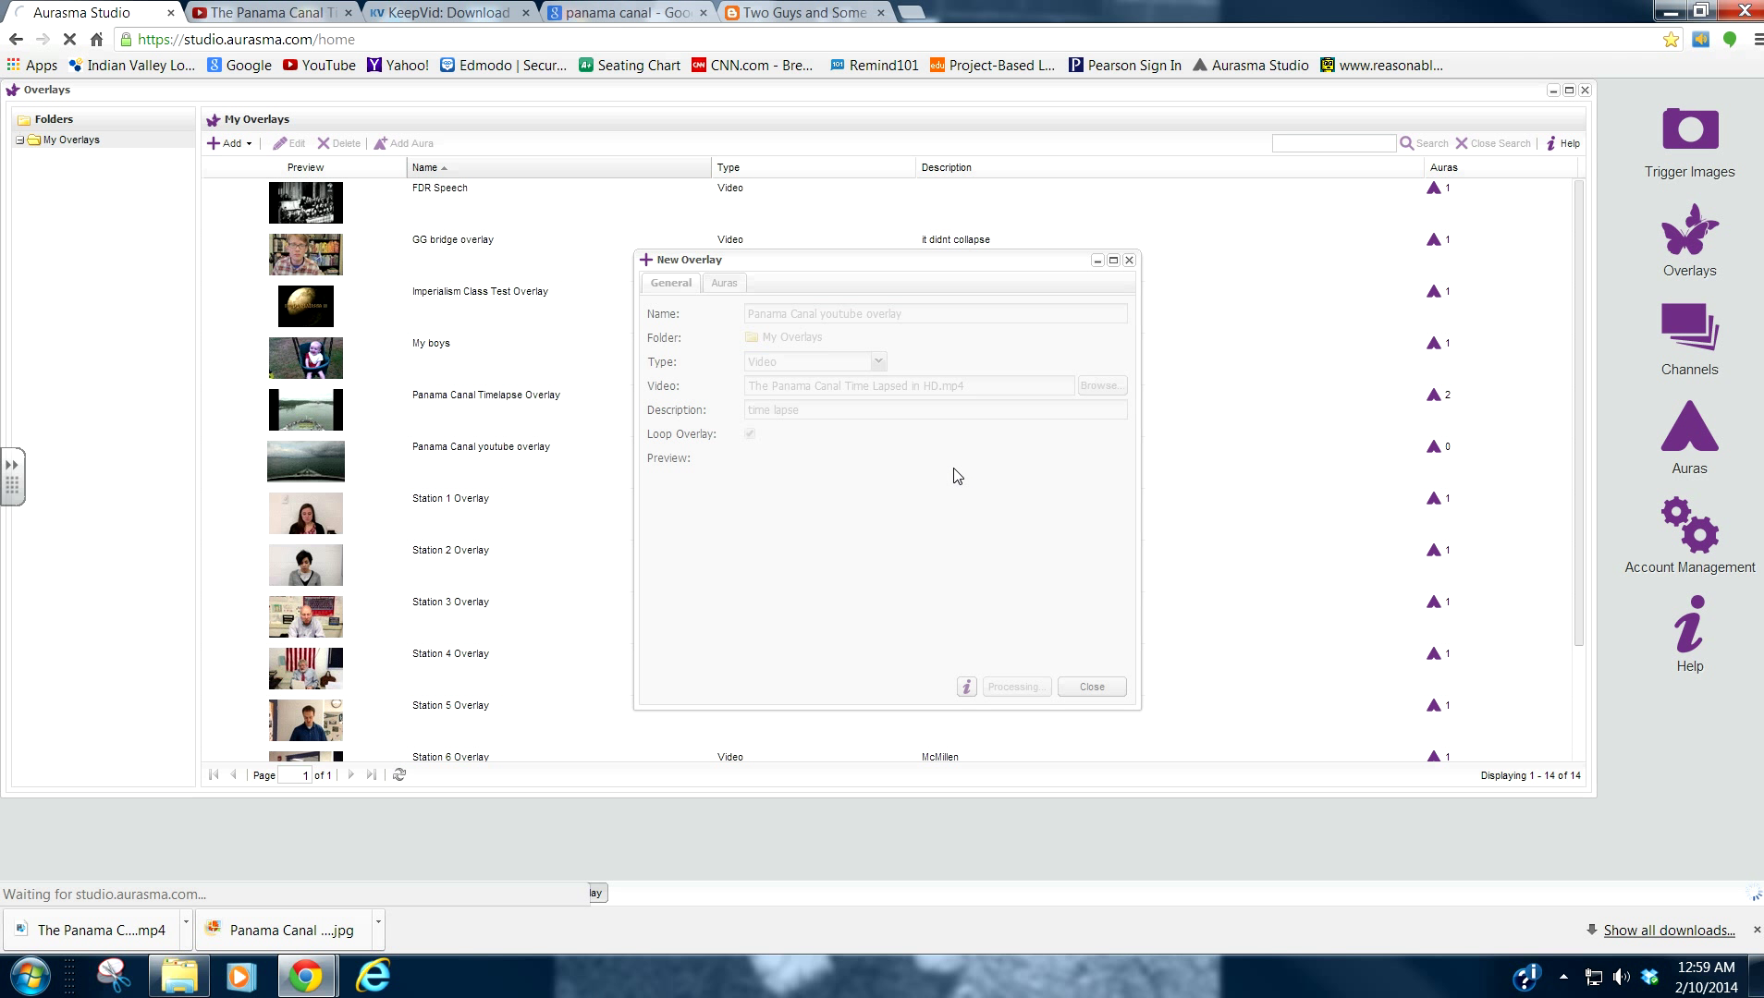
# Create an aura 'Panama canal youtube aura' with the Panama Canal youtube trigger in WS Imperialism.
pyautogui.click(1690, 452)
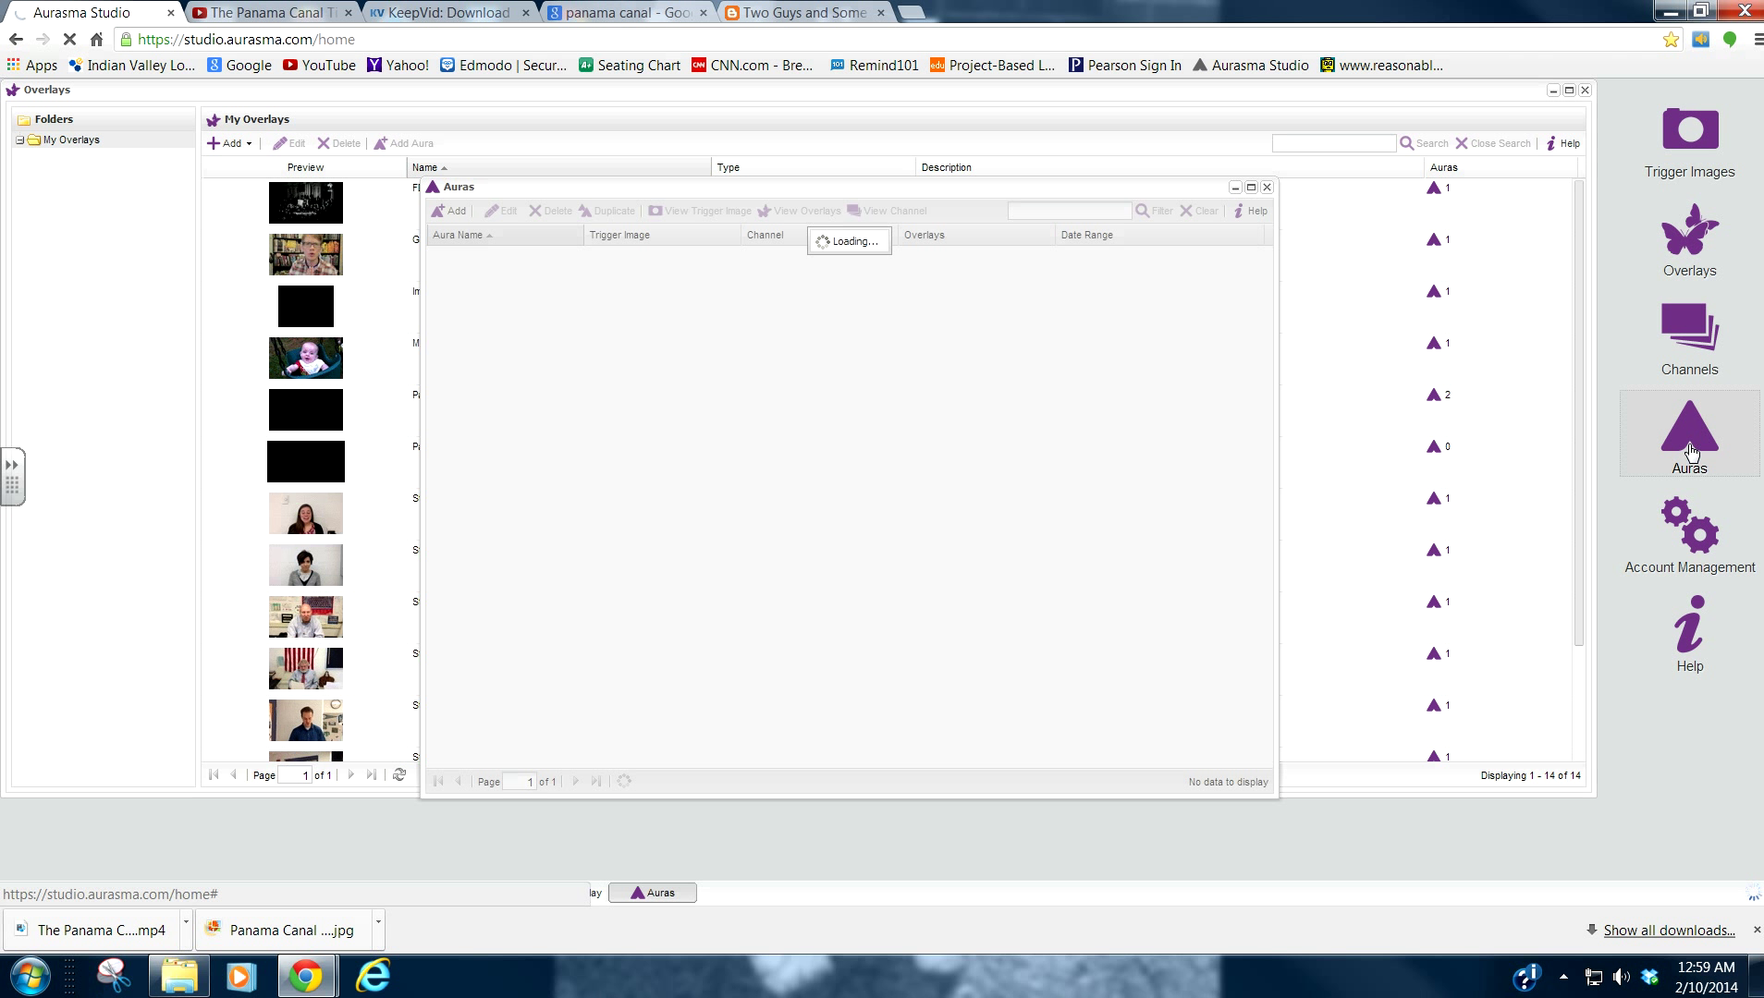
pyautogui.click(452, 211)
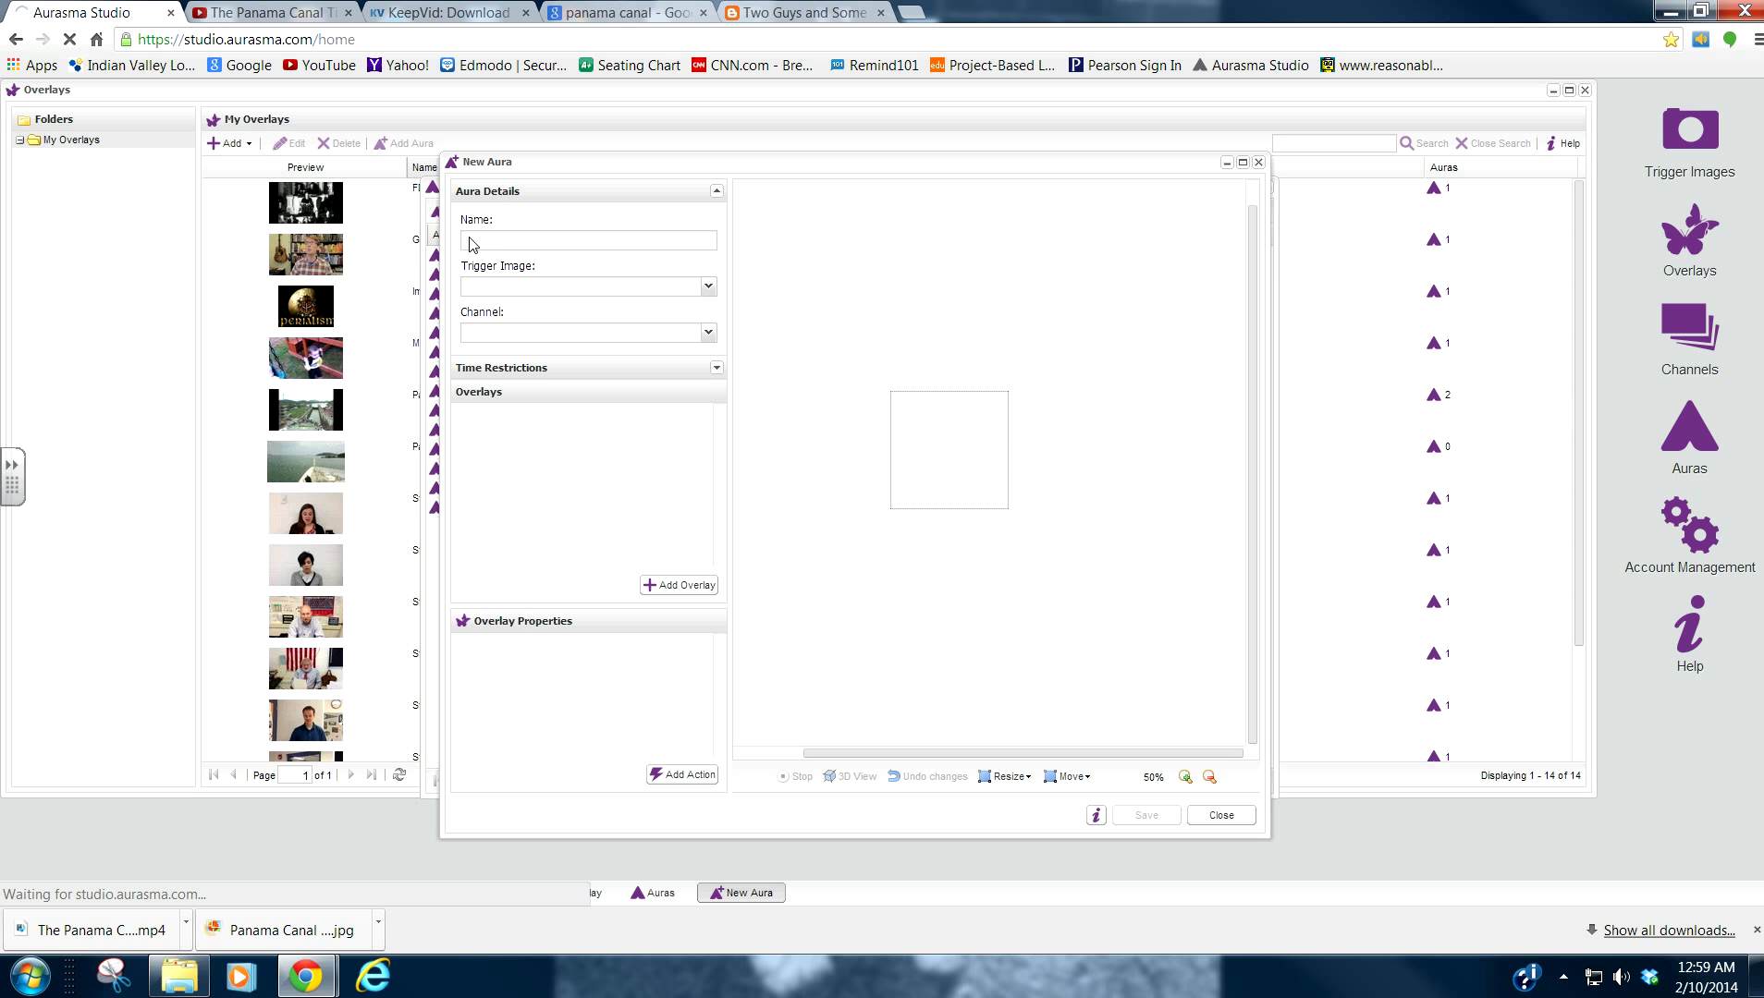
pyautogui.click(482, 241)
pyautogui.write('Panama canal youtube aura')
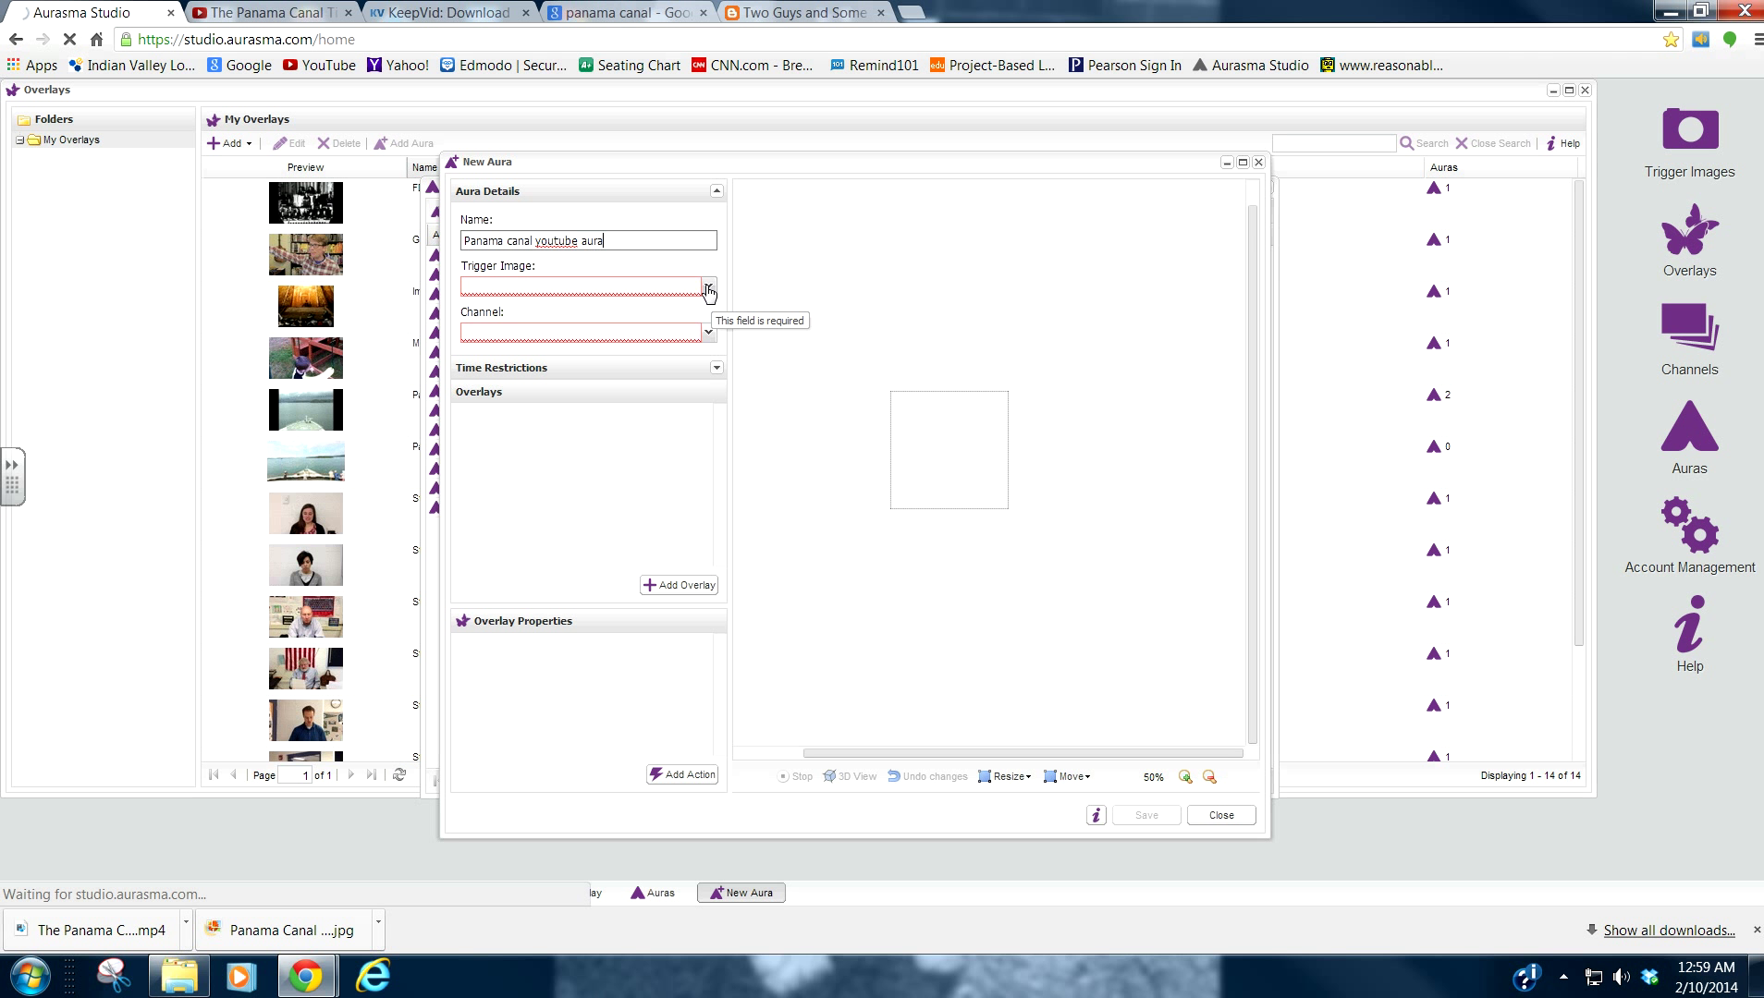
pyautogui.click(708, 288)
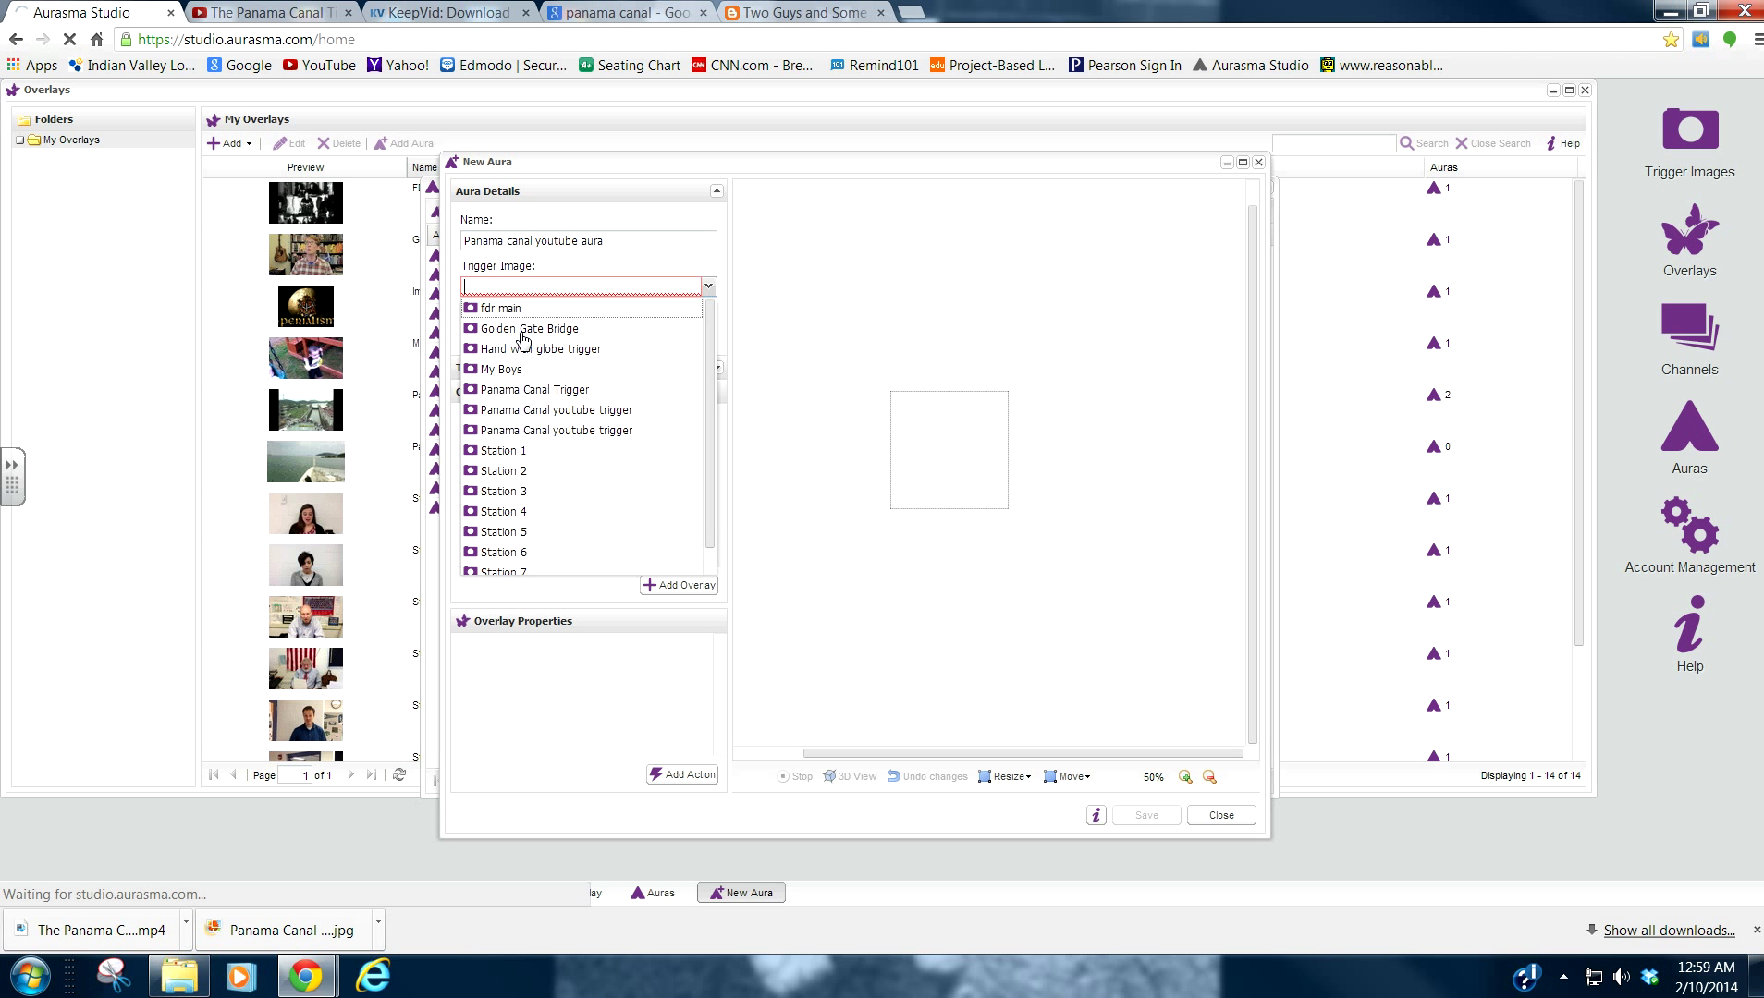
pyautogui.click(496, 412)
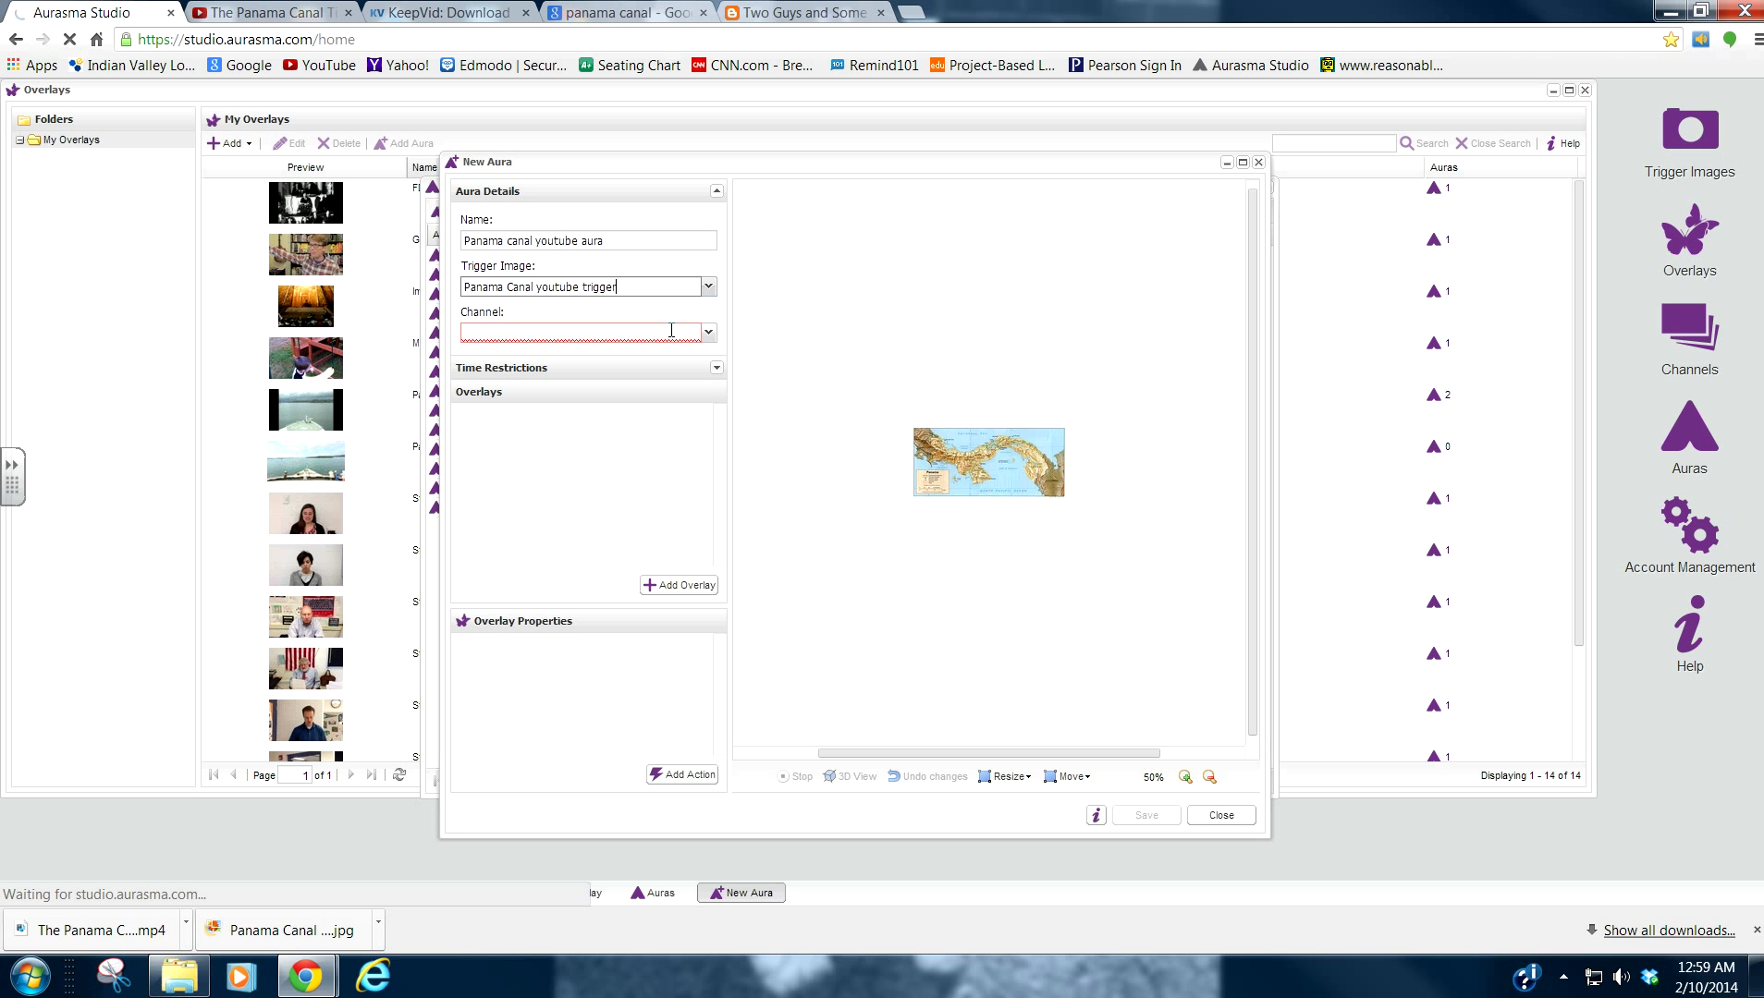
pyautogui.click(710, 334)
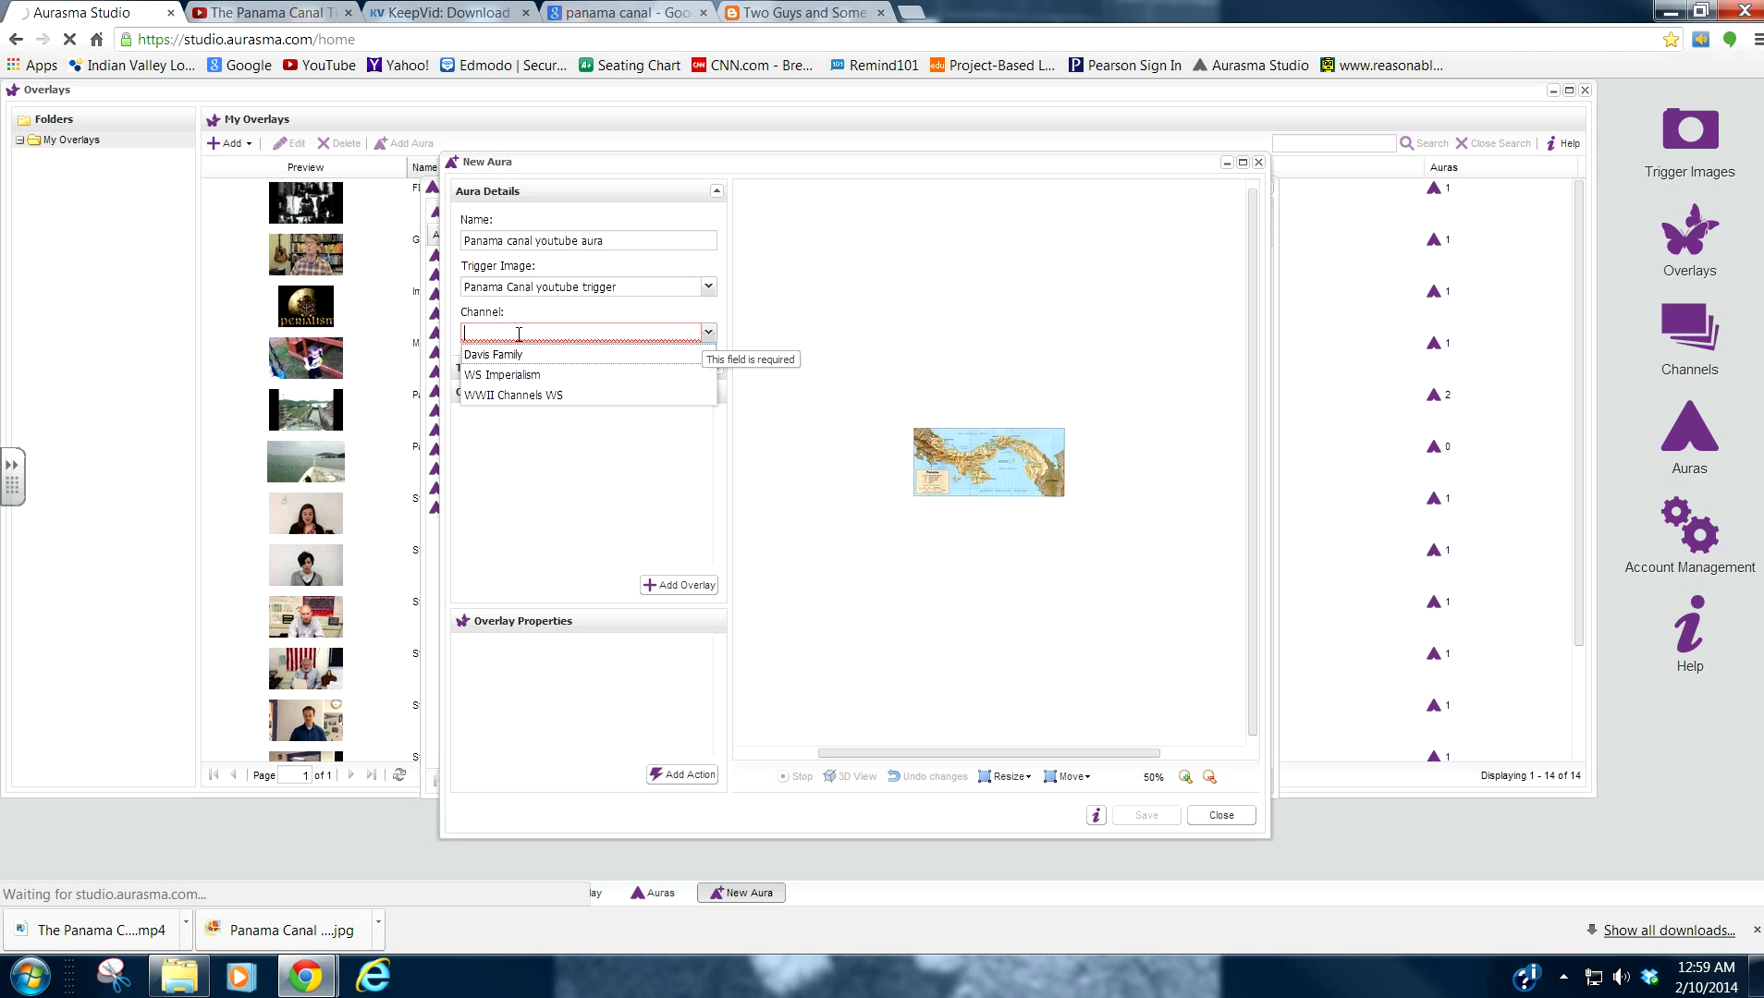
pyautogui.click(516, 376)
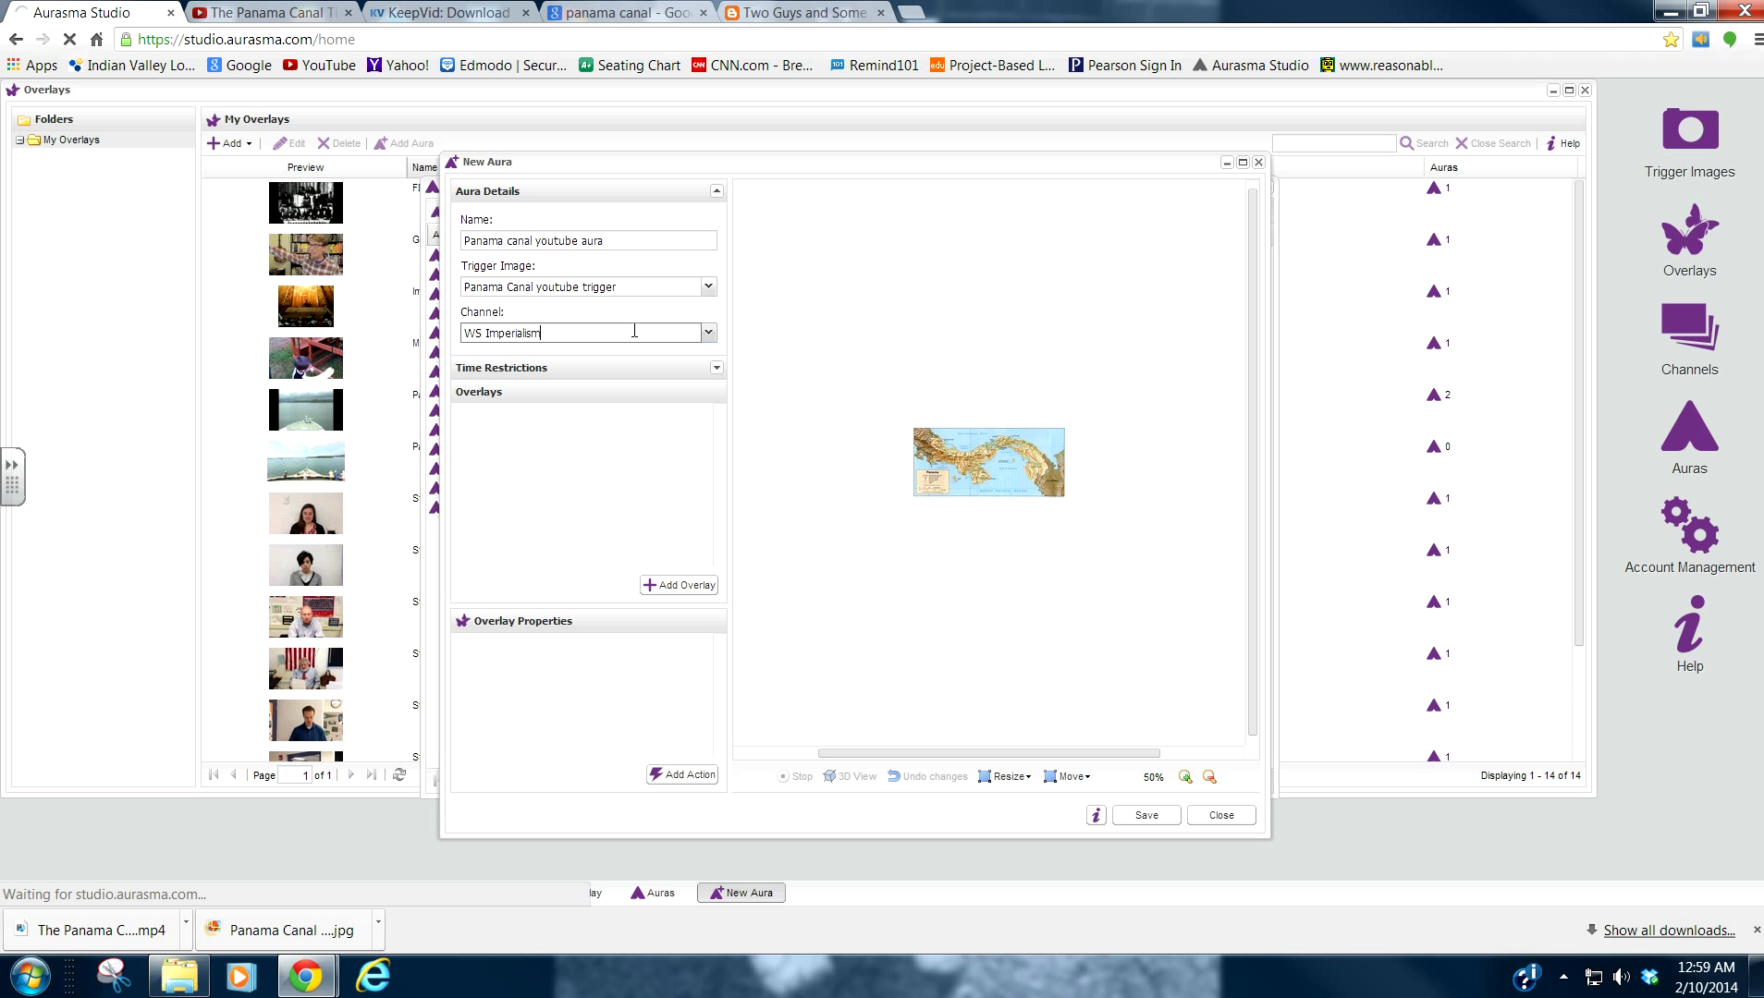
# Add the Panama Canal youtube overlay, enlarge it over the map, and save the aura.
pyautogui.click(678, 585)
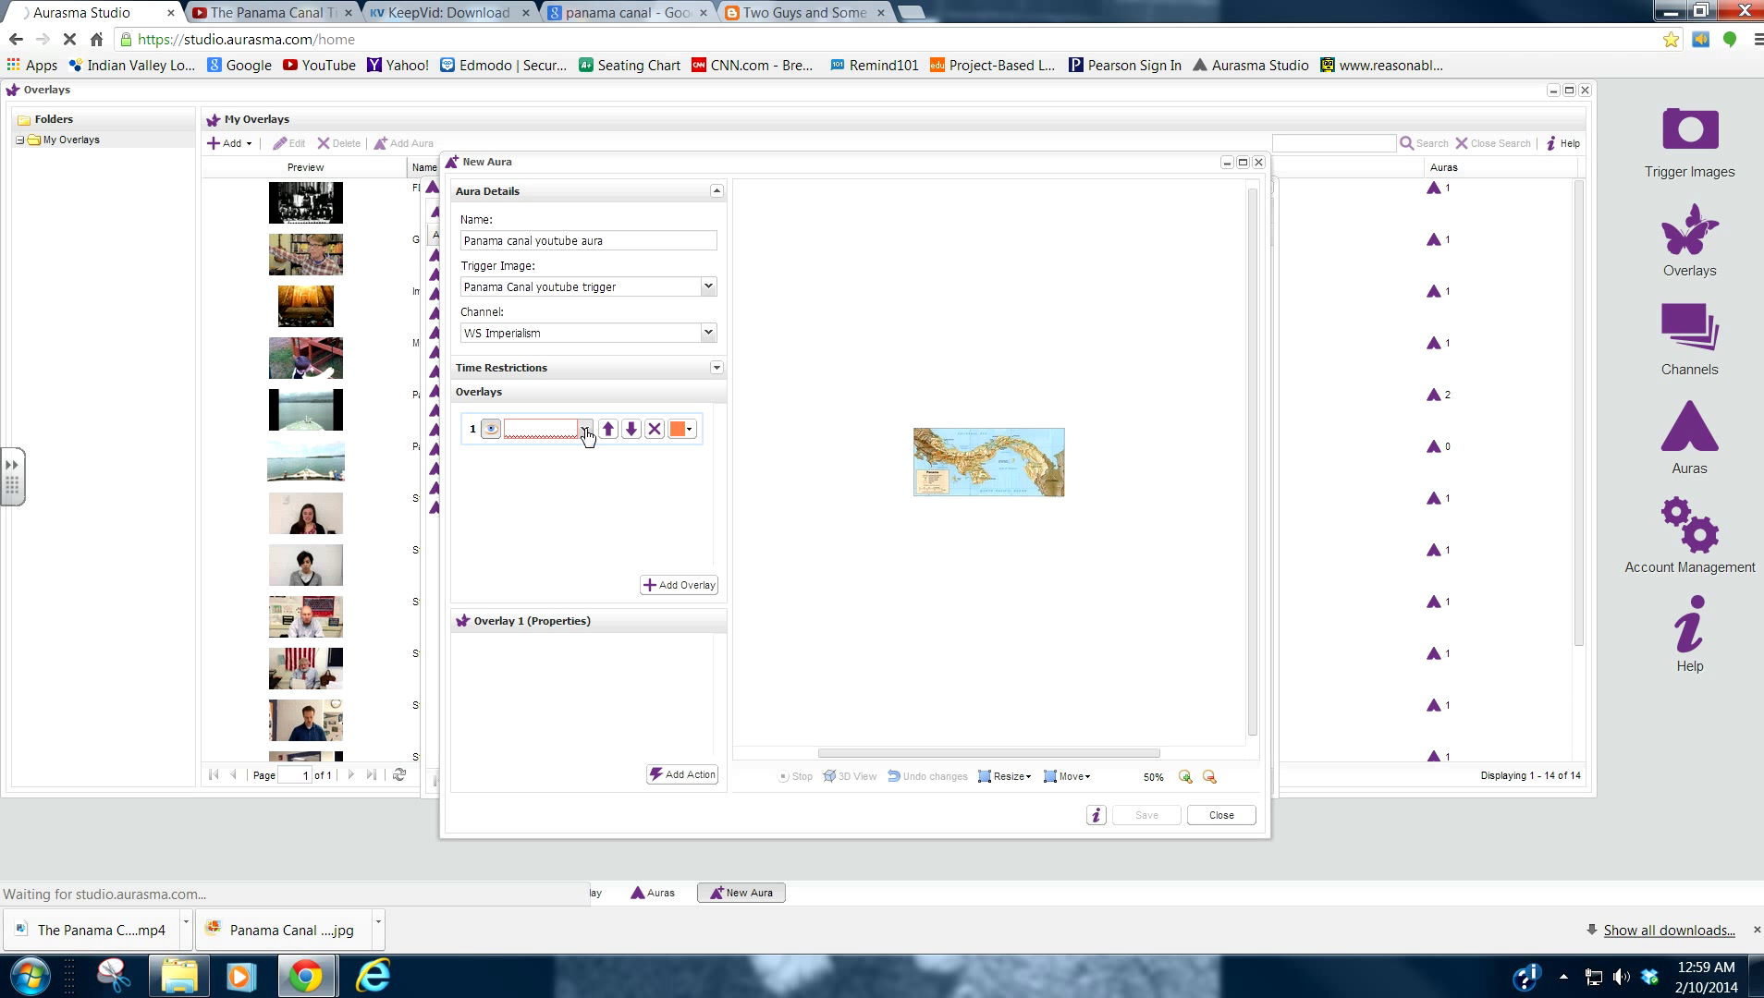
pyautogui.click(584, 429)
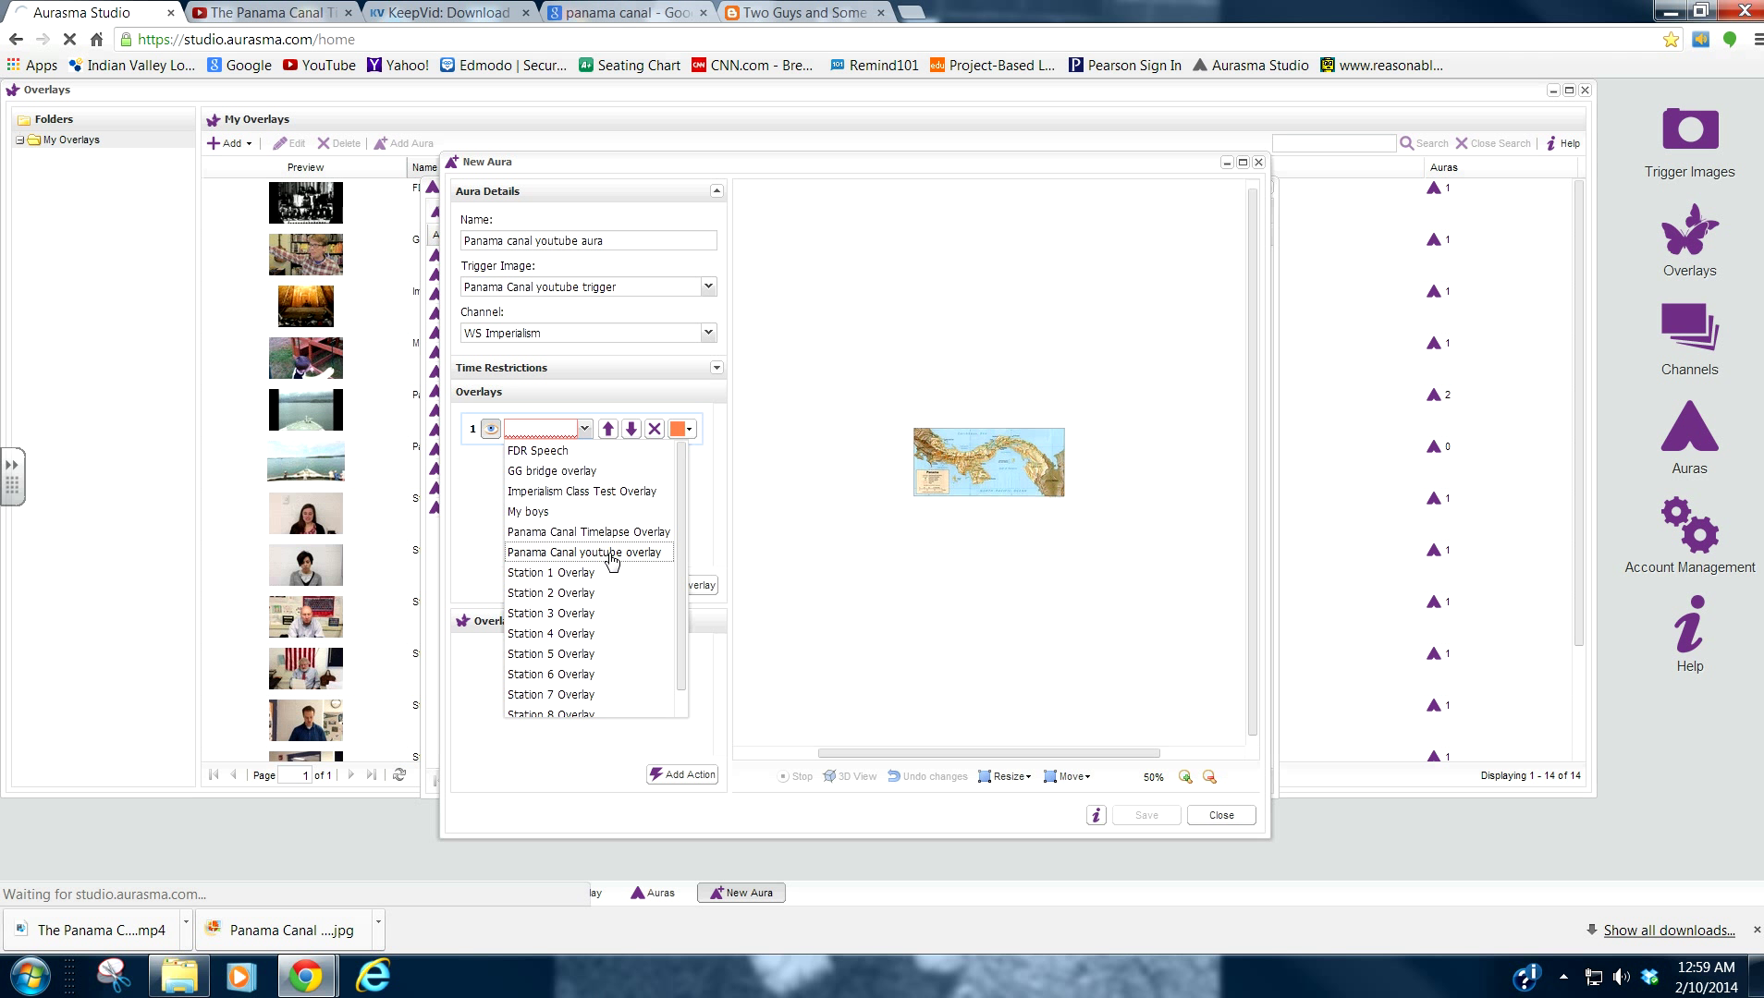
pyautogui.click(611, 553)
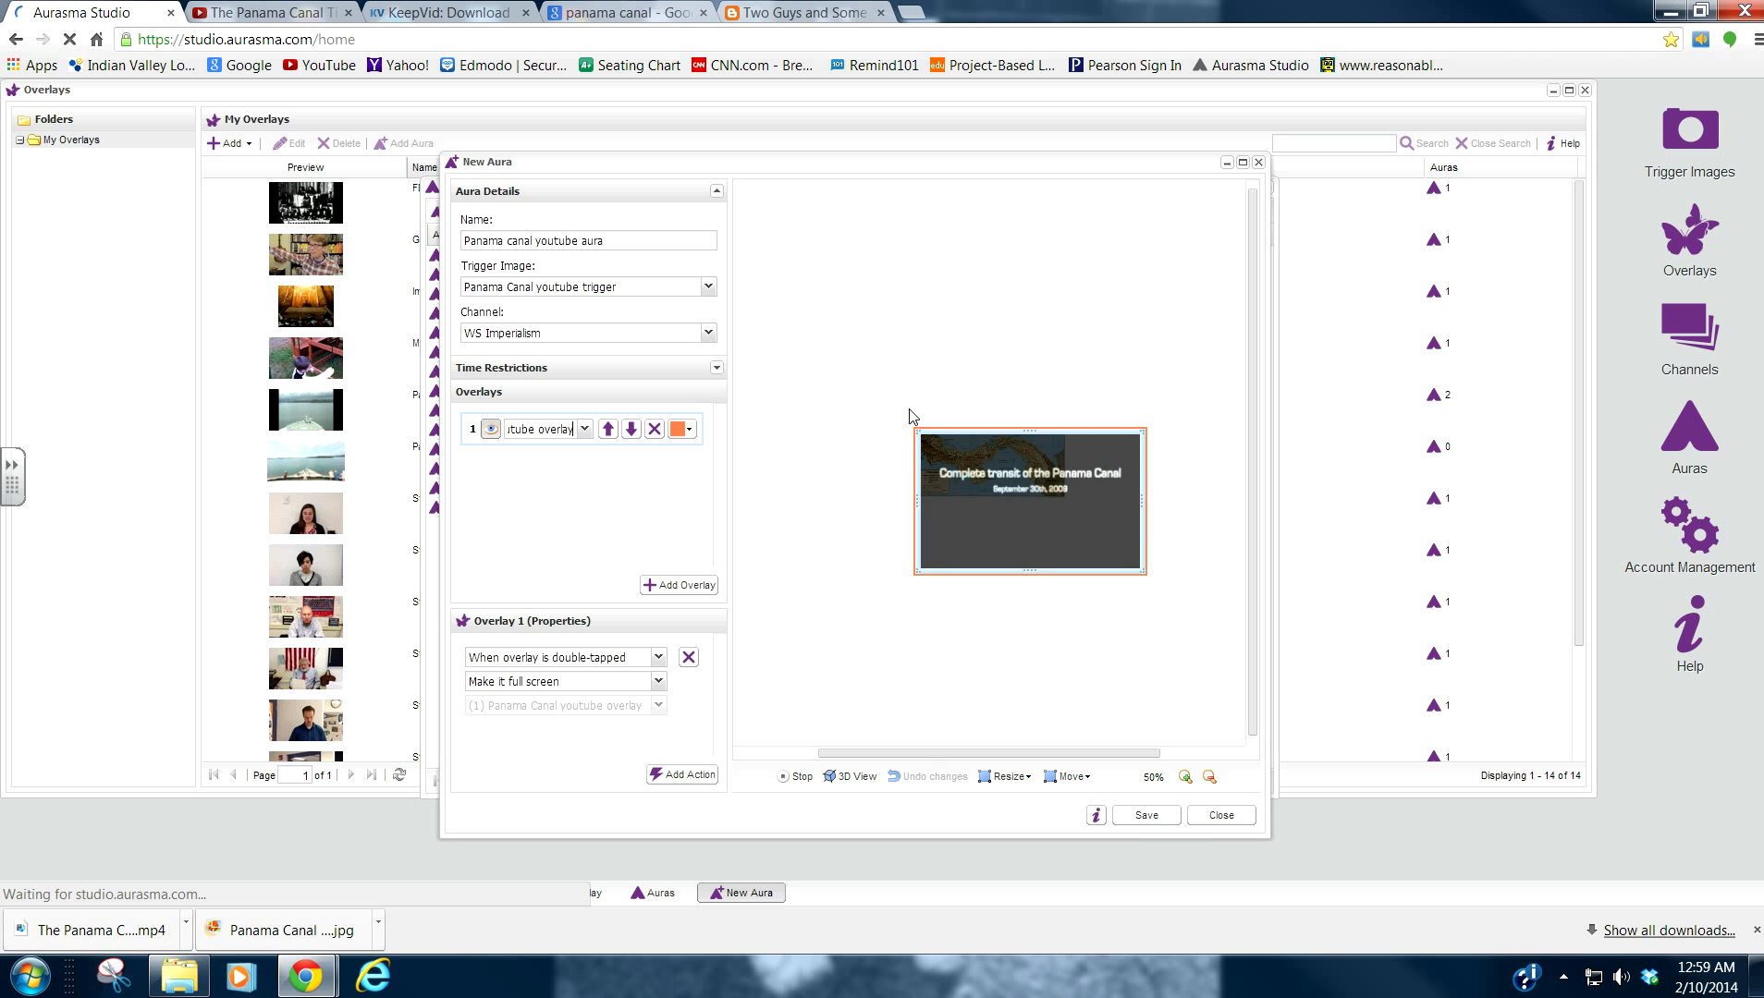
pyautogui.moveTo(915, 428); pyautogui.dragTo(834, 348)
pyautogui.click(1145, 816)
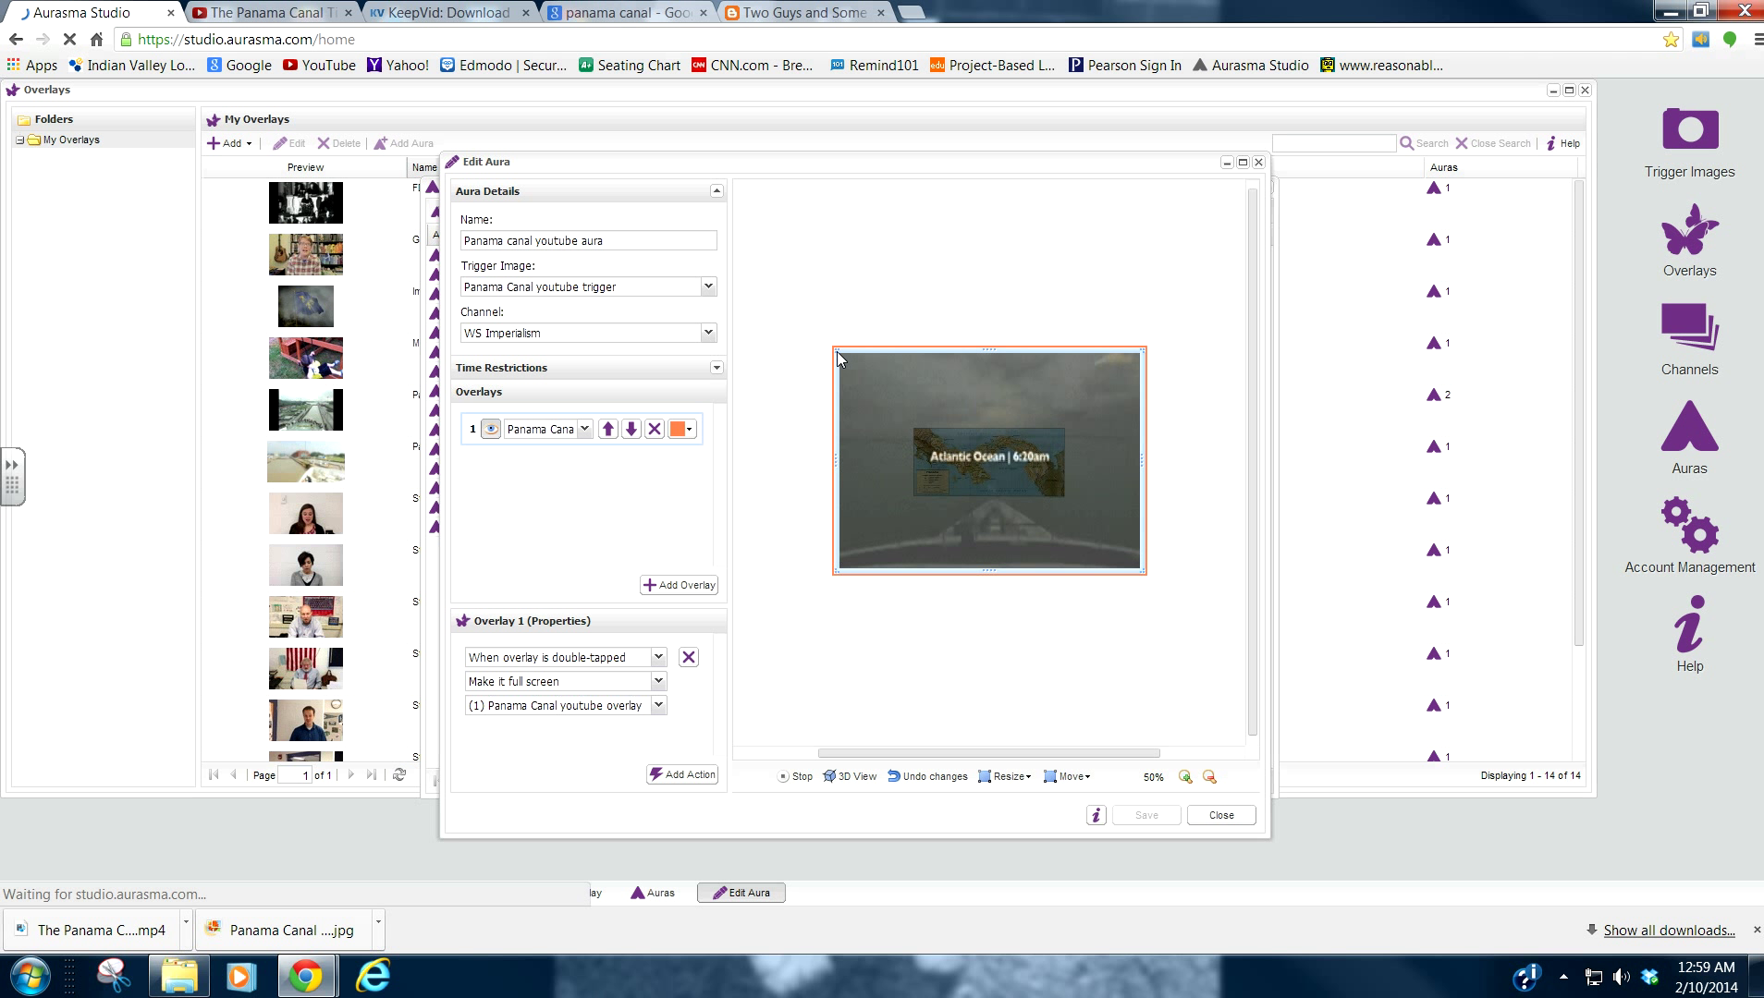
pyautogui.click(1225, 819)
# Close the Auras list and return via Two Guys and Some iPads to the KeepVid download tab.
pyautogui.click(1267, 188)
pyautogui.click(792, 17)
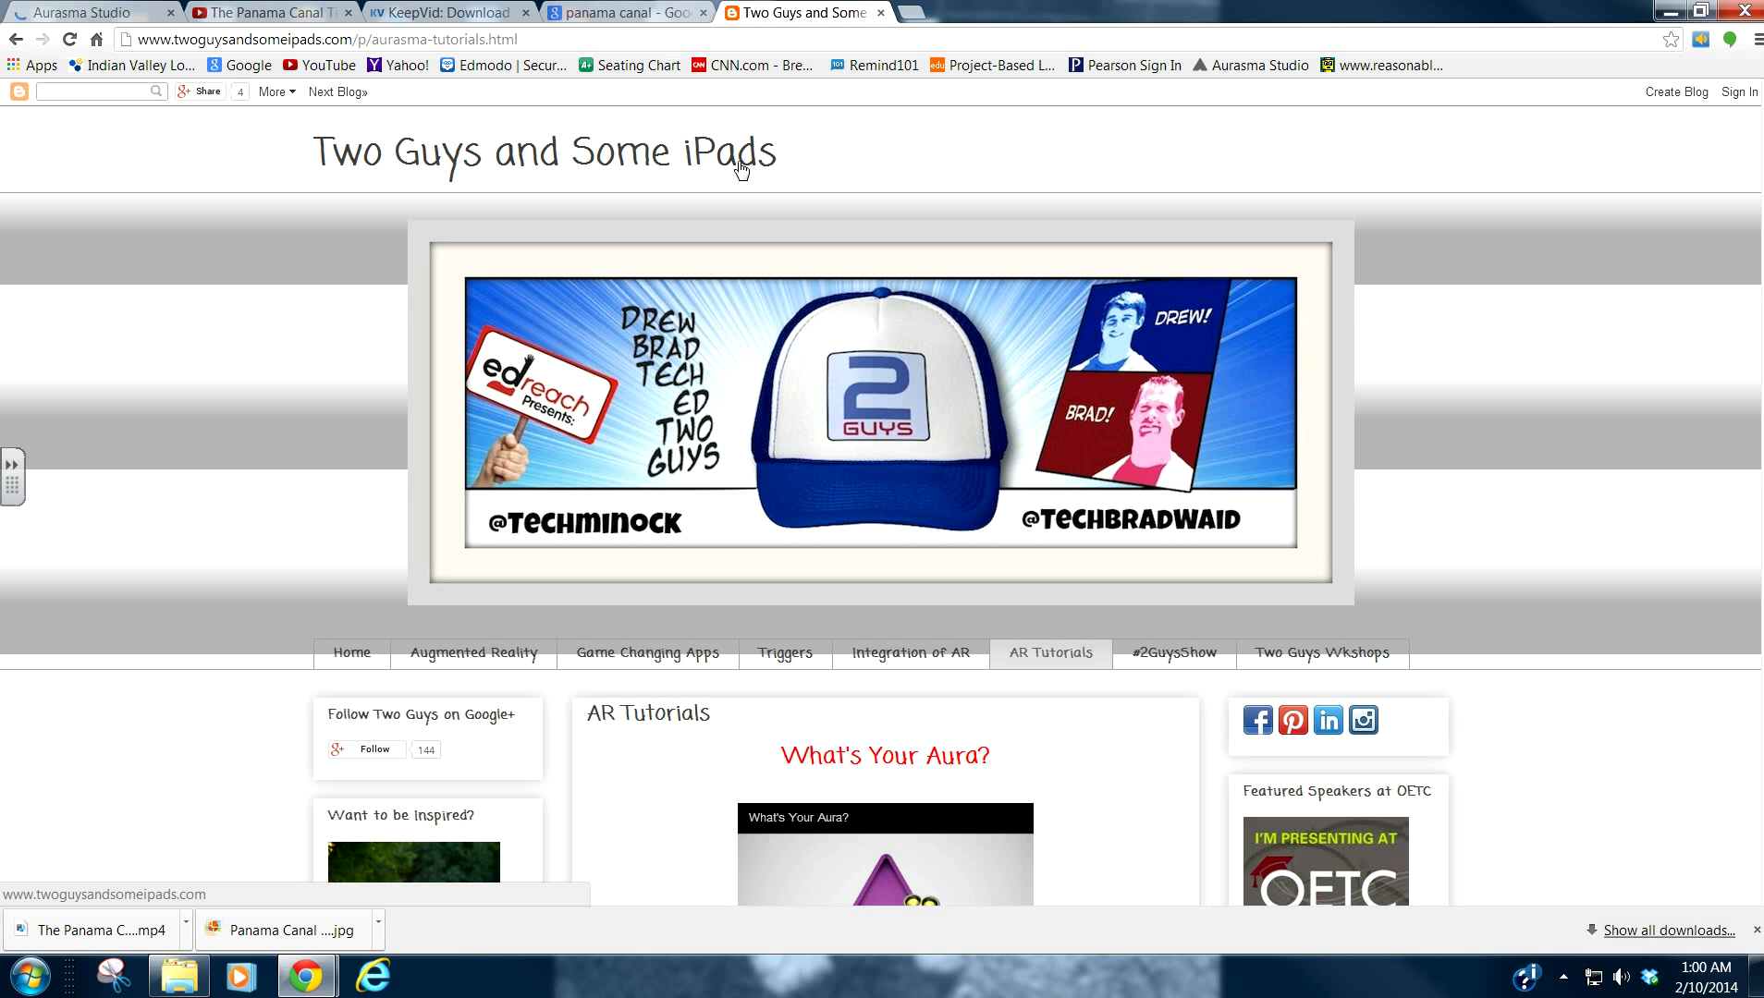
pyautogui.click(449, 17)
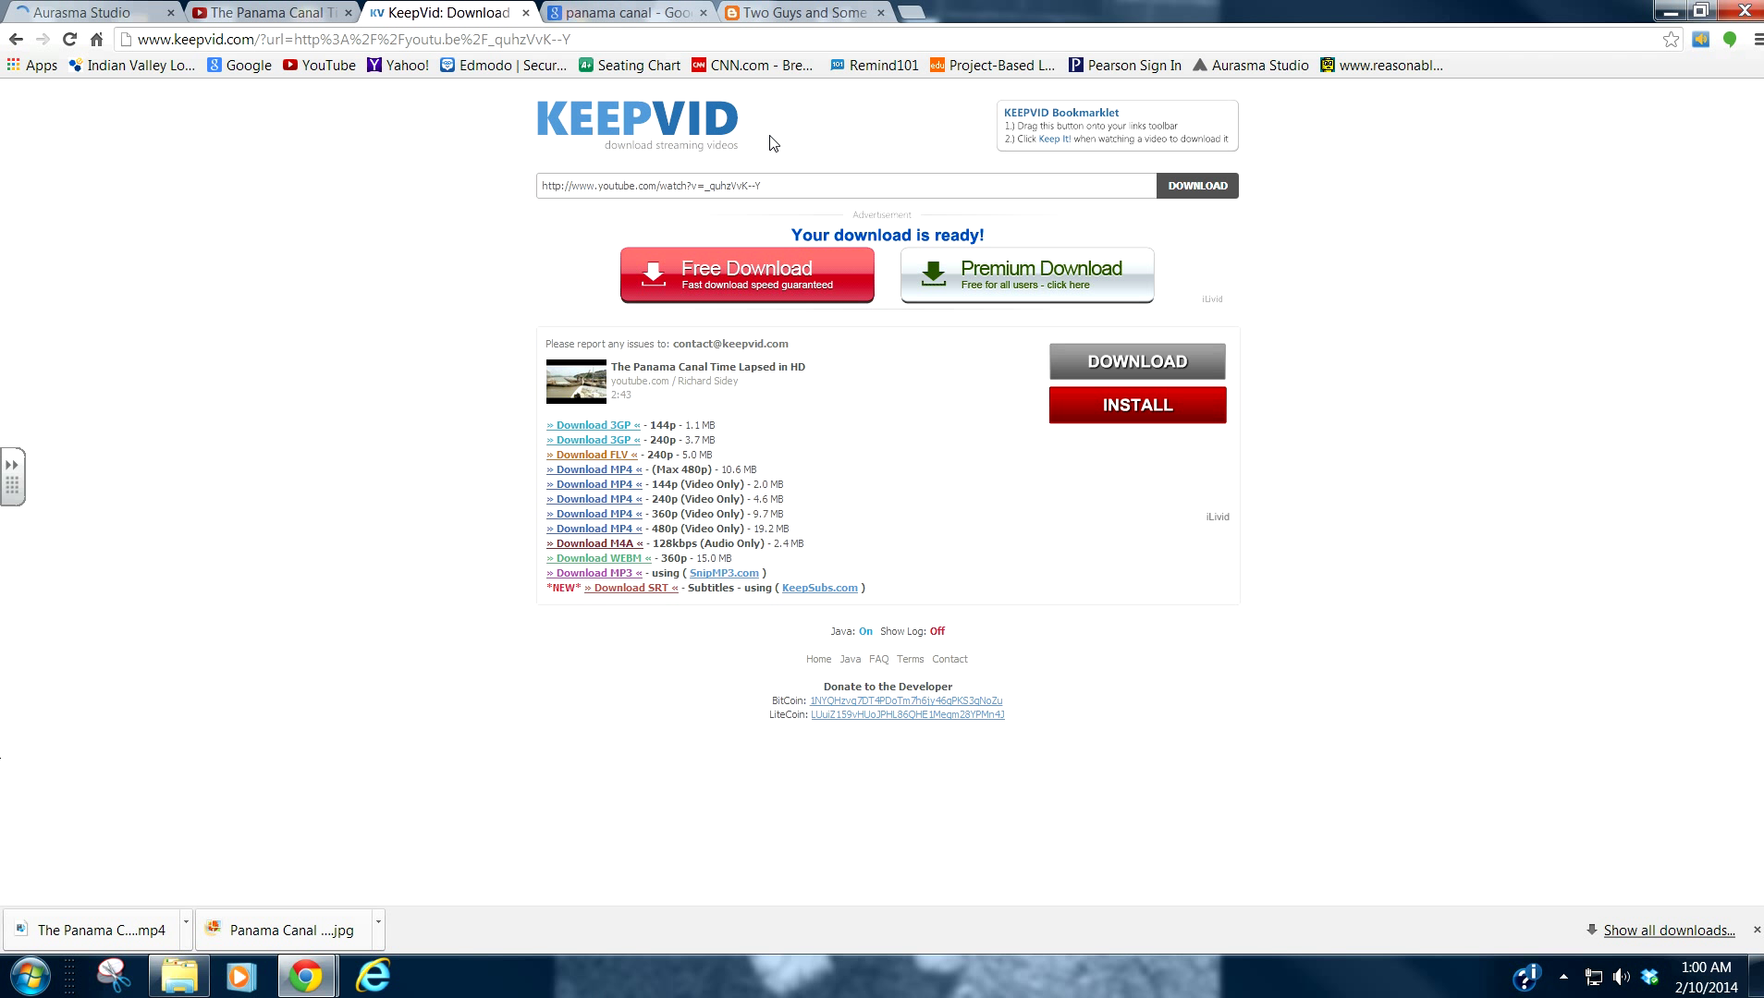